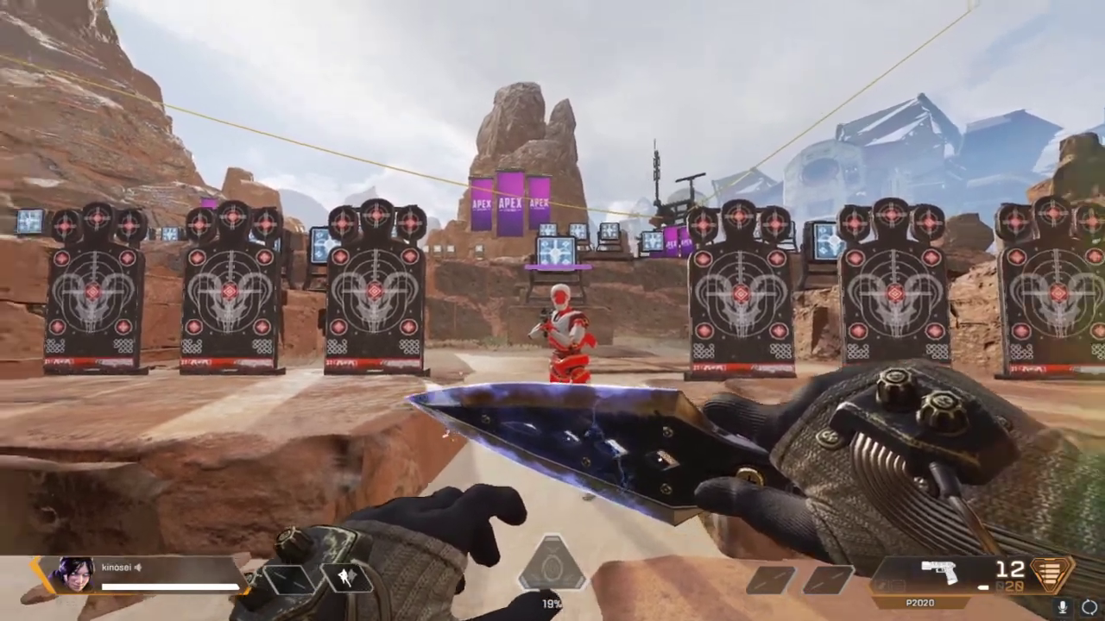
- Open the game's video settings to examine the display mode, aspect ratio, resolution and field of view, then close them
{"action": "key", "text": "Escape"}
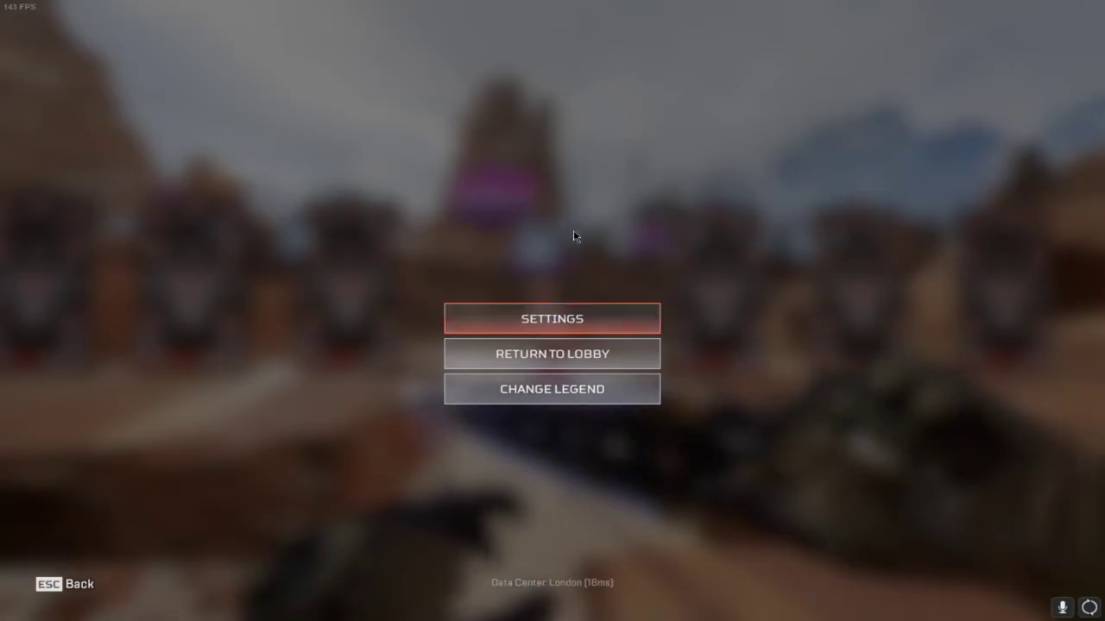
{"action": "left_click", "coordinate": [566, 319]}
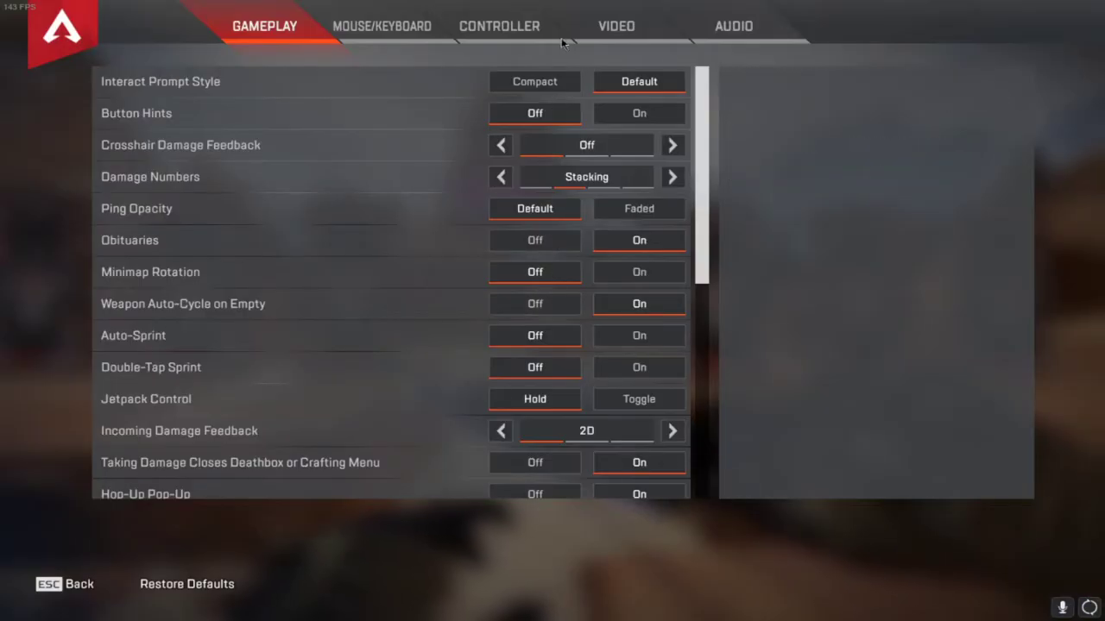
{"action": "left_click", "coordinate": [609, 30]}
{"action": "left_click", "coordinate": [431, 31]}
{"action": "left_click", "coordinate": [493, 25]}
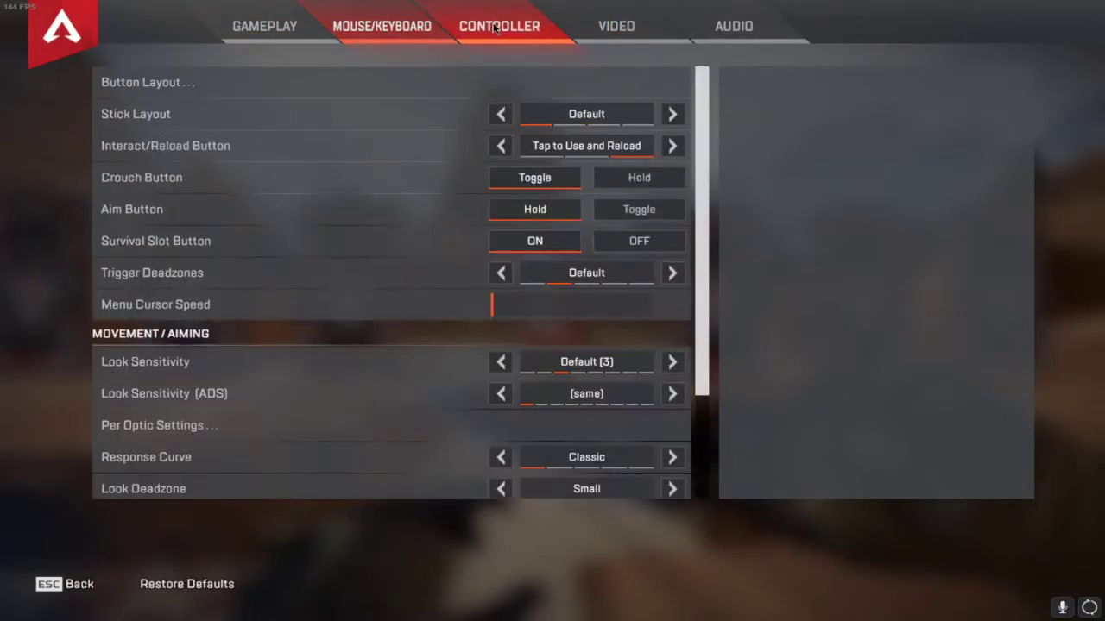
{"action": "left_click", "coordinate": [617, 26]}
{"action": "scroll", "coordinate": [619, 184], "scroll_direction": "up", "scroll_amount": 5}
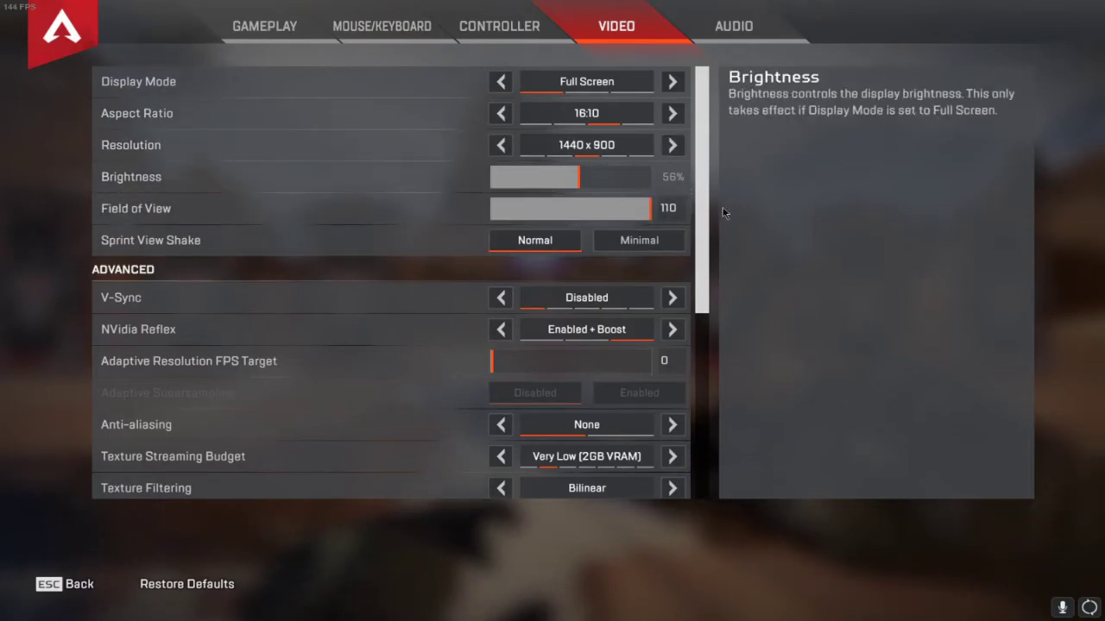
{"action": "key", "text": "Escape"}
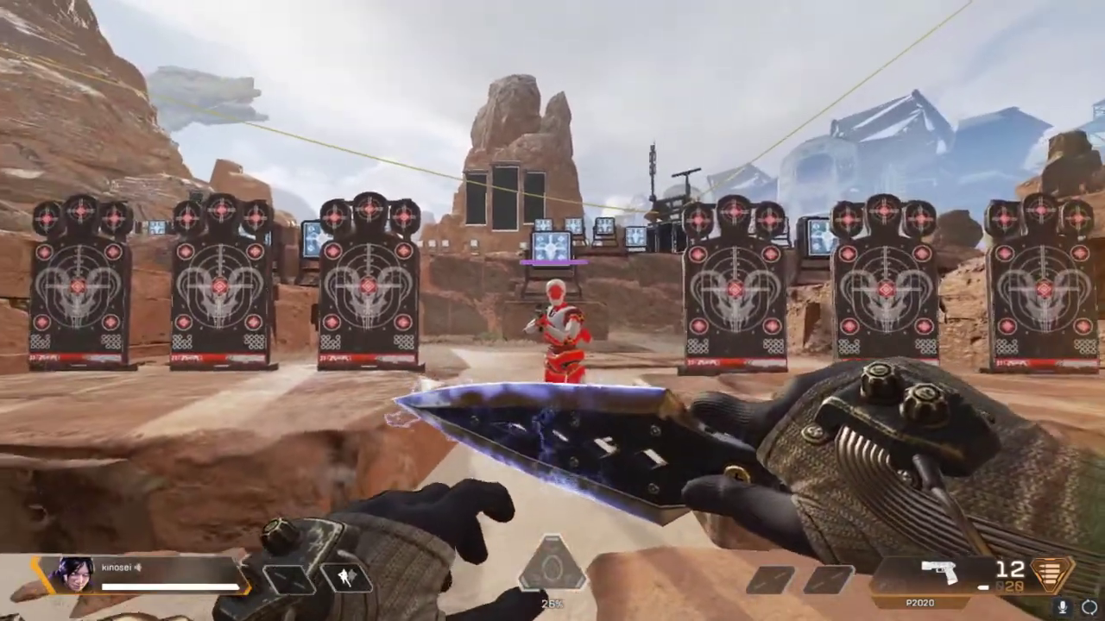
- Reopen the game settings to check the Field of View slider, and return to the firing range
{"action": "key", "text": "Escape"}
{"action": "left_click", "coordinate": [552, 317]}
{"action": "left_click_drag", "start_coordinate": [639, 218], "coordinate": [570, 212]}
{"action": "left_click", "coordinate": [296, 585]}
{"action": "key", "text": "Escape"}
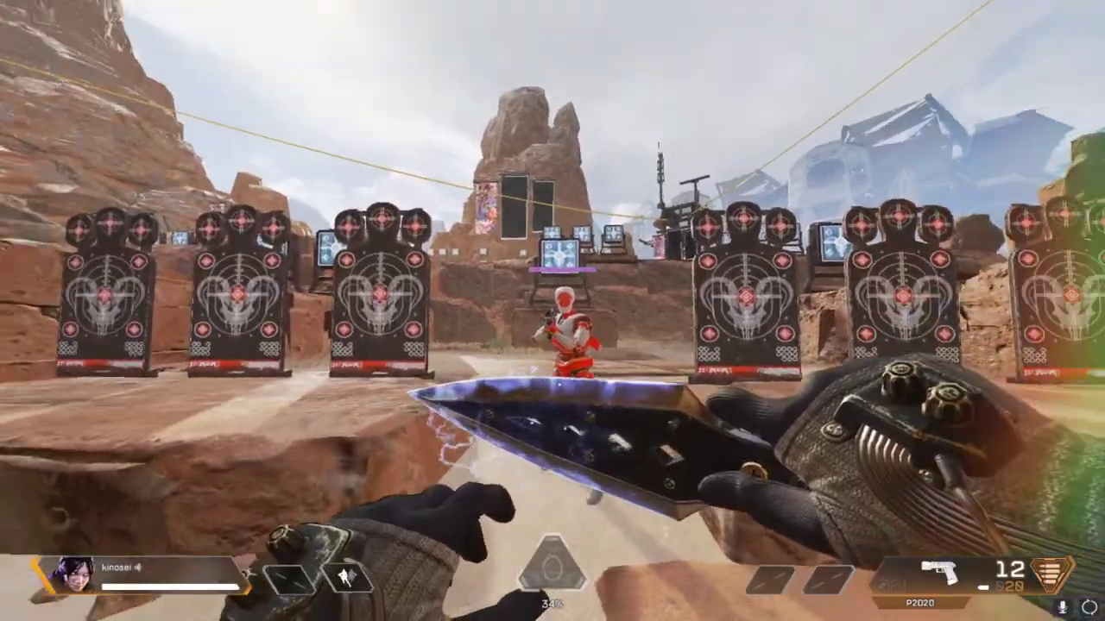
{"action": "key", "text": "w"}
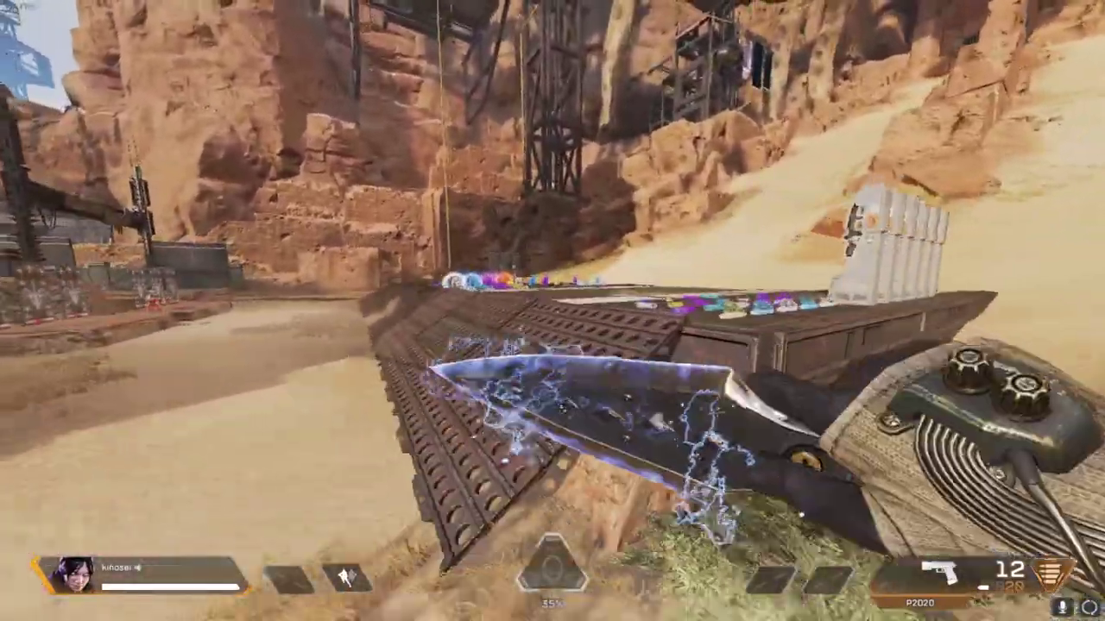
{"action": "key", "text": "w"}
{"action": "key", "text": "space"}
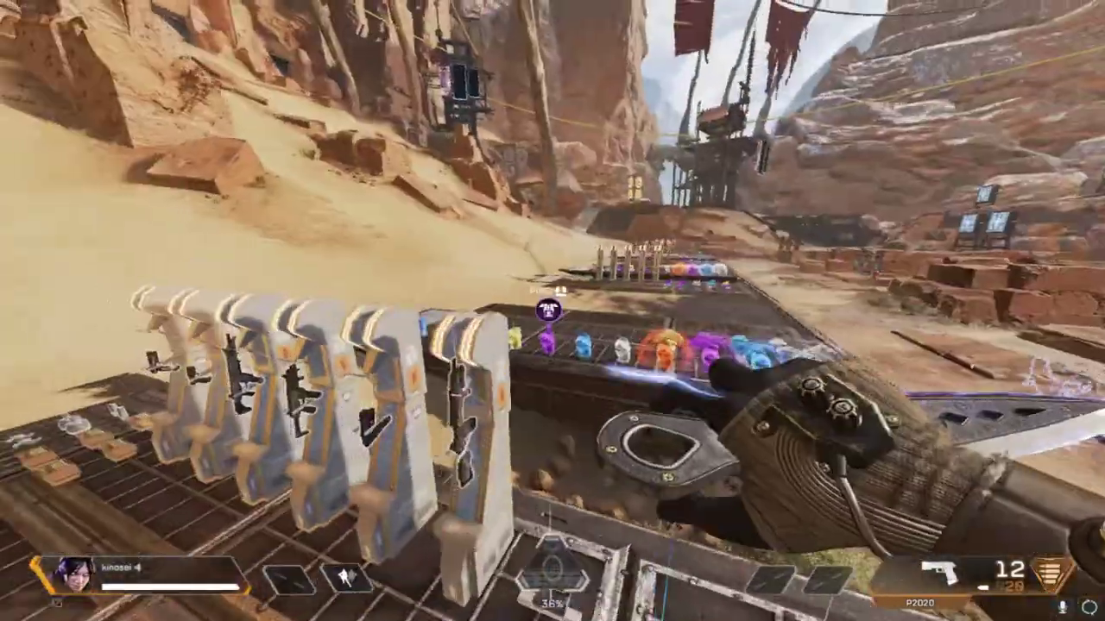
{"action": "key", "text": "w"}
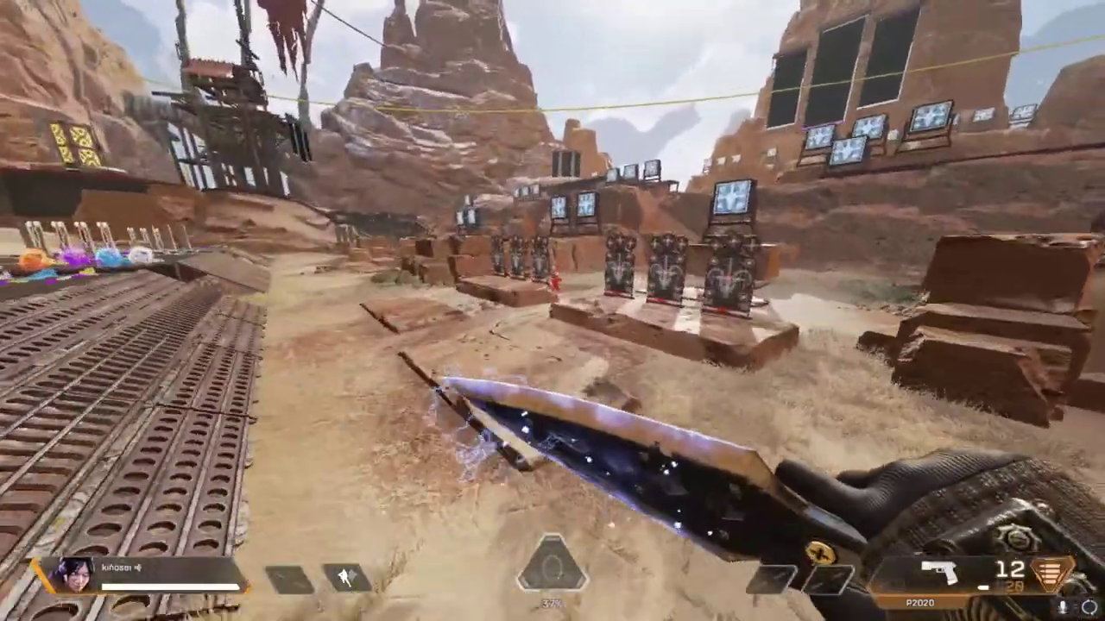
{"action": "key", "text": "w"}
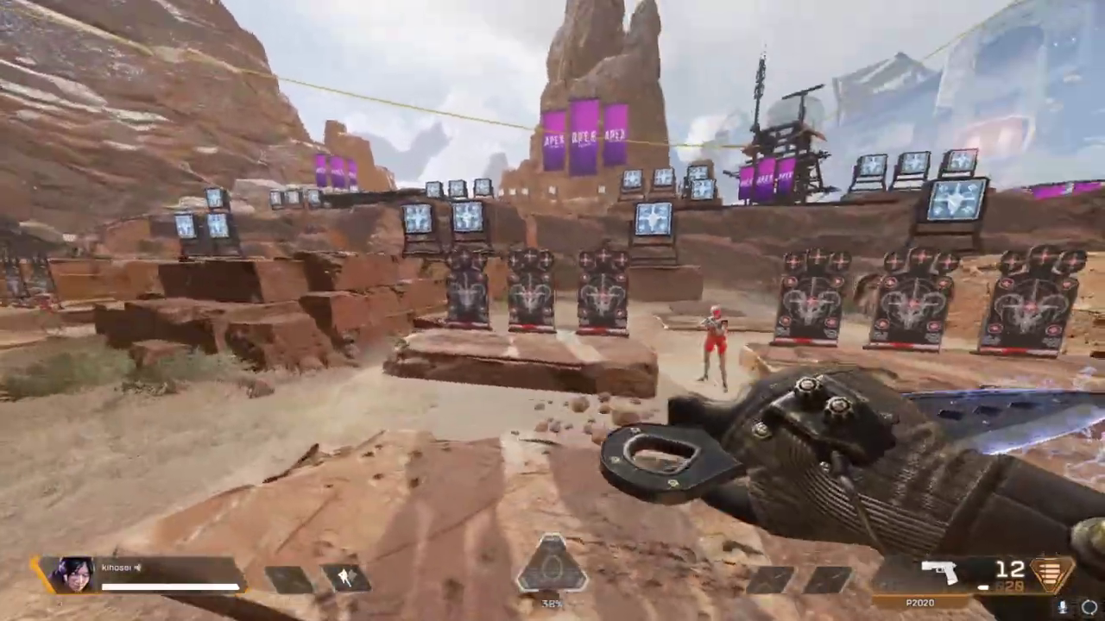
{"action": "key", "text": "n"}
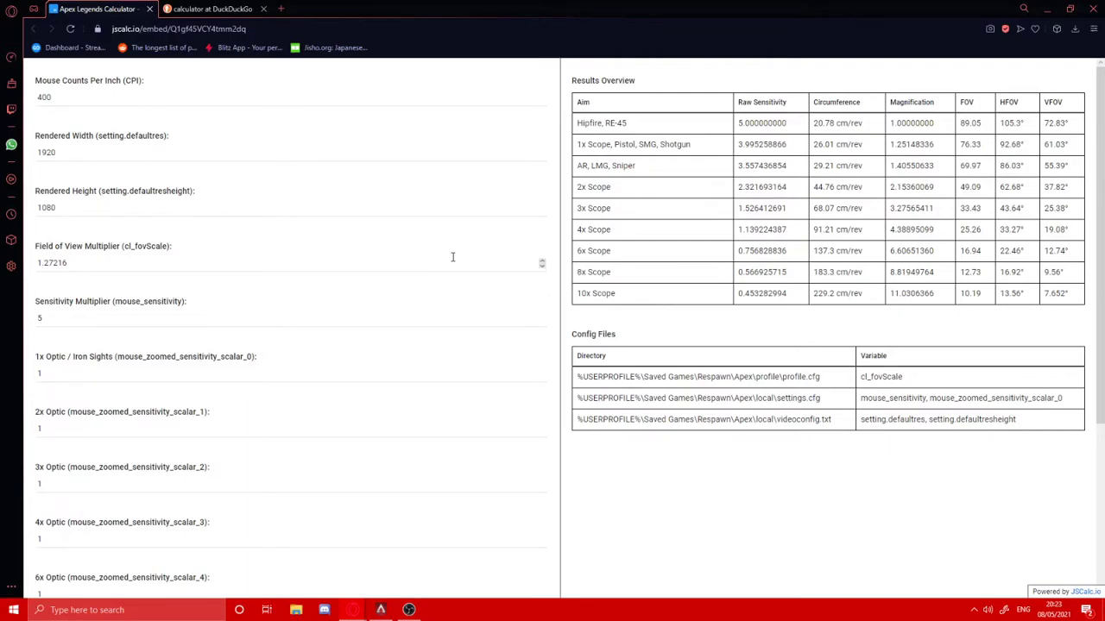
- Set the Mouse Counts Per Inch (CPI) to 800 in the browser's Apex Legends Calculator
{"action": "double_click", "coordinate": [44, 97]}
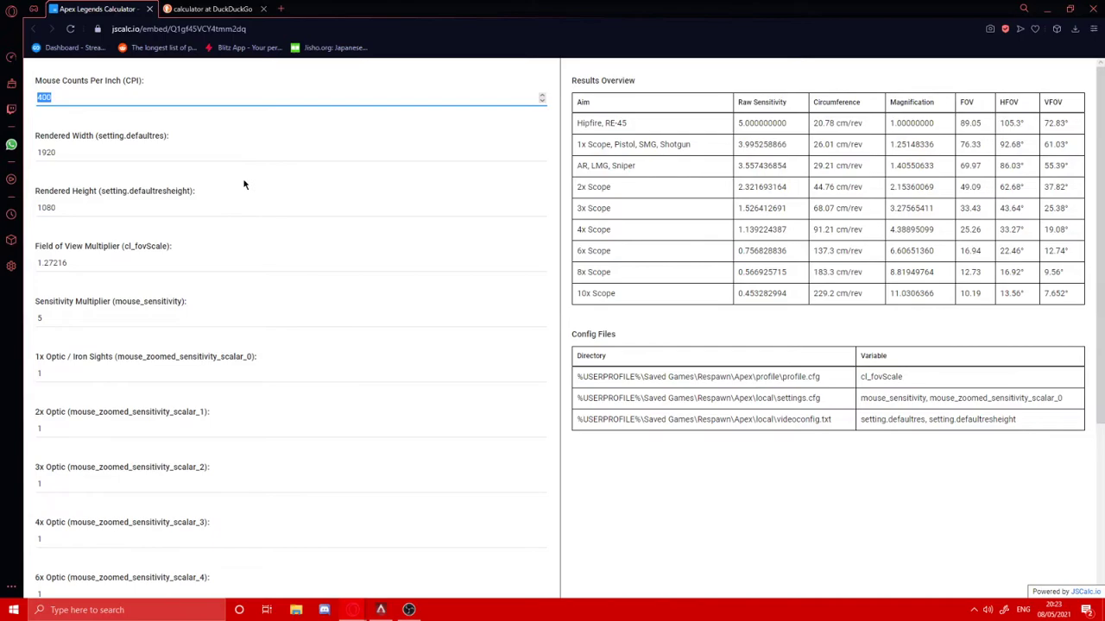
{"action": "type", "text": "800"}
{"action": "left_click", "coordinate": [193, 78]}
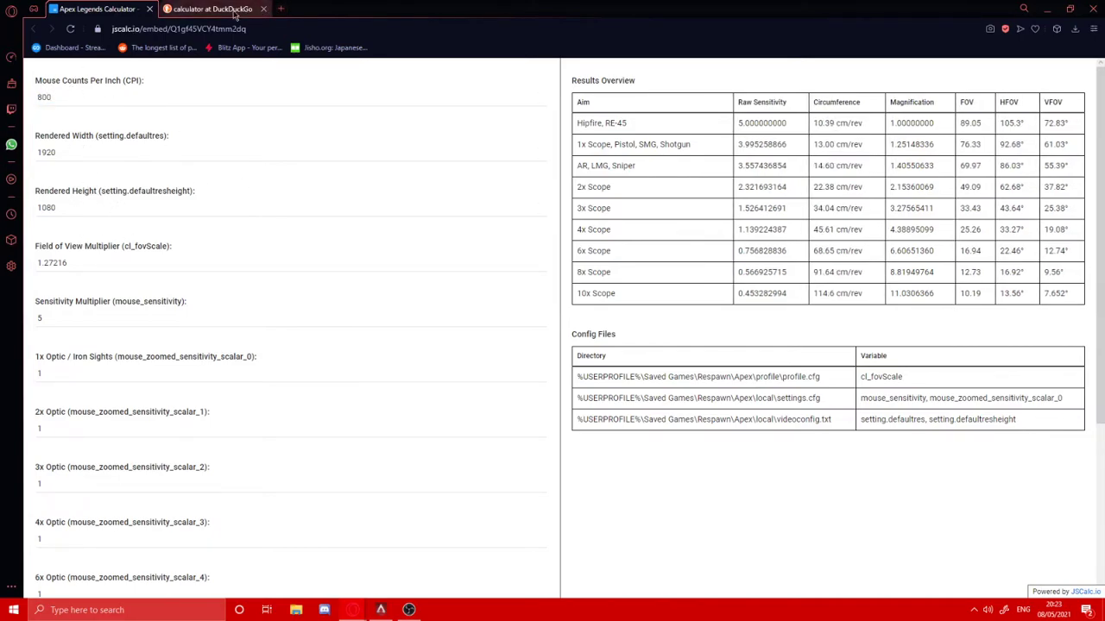
{"action": "left_click_drag", "start_coordinate": [68, 264], "coordinate": [37, 266]}
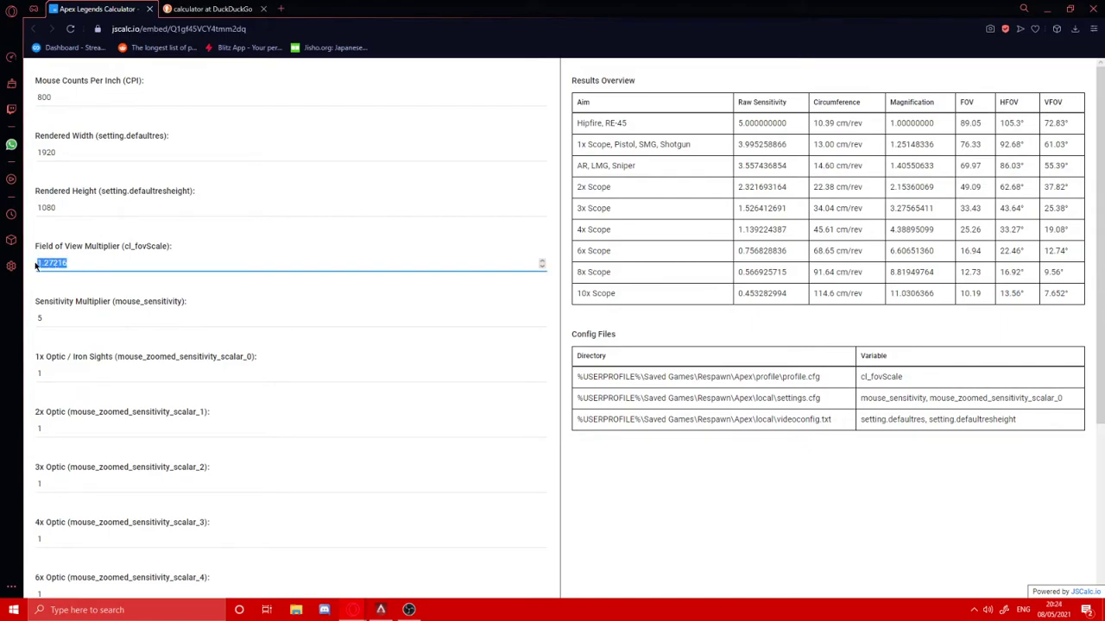
{"action": "left_click_drag", "start_coordinate": [184, 250], "coordinate": [36, 246]}
{"action": "left_click", "coordinate": [207, 187]}
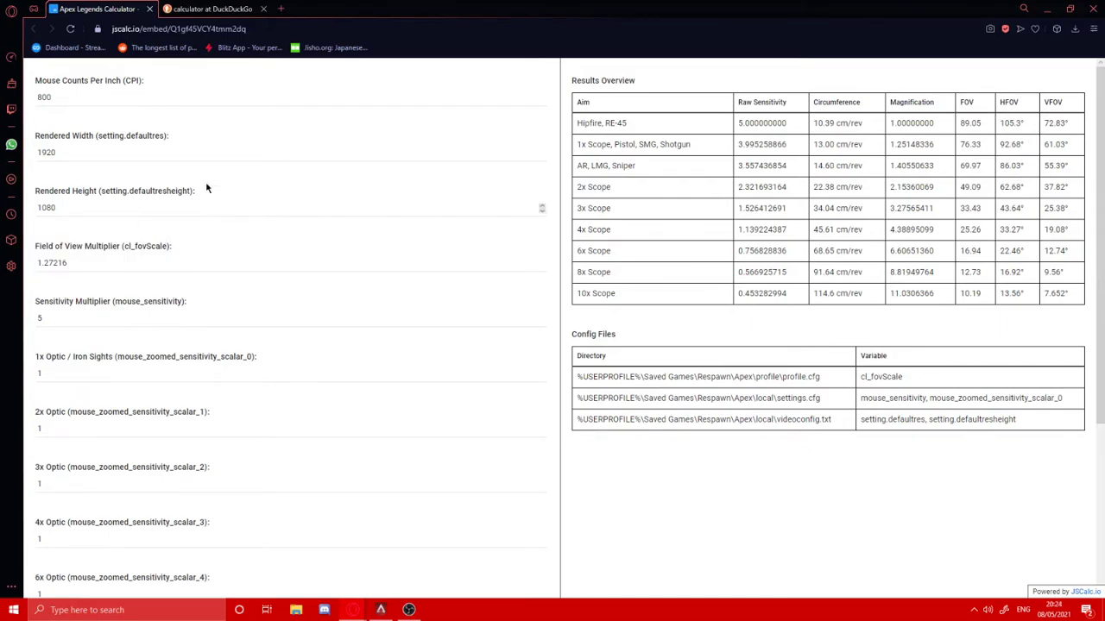
- Calculate 110 ÷ 70 in the DuckDuckGo online calculator
{"action": "left_click", "coordinate": [213, 9]}
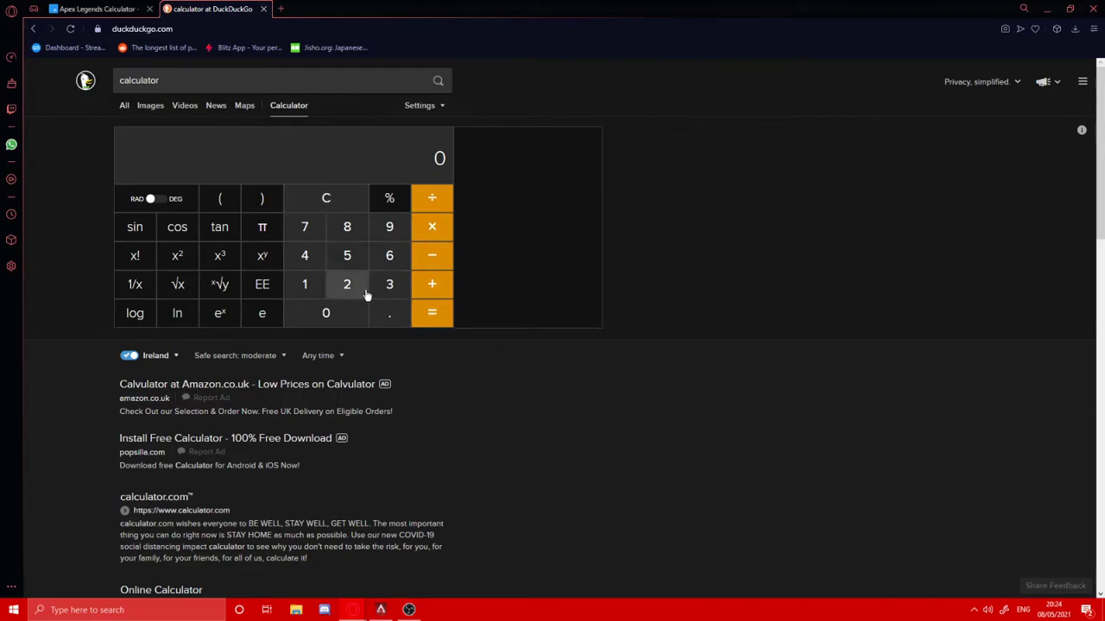
{"action": "left_click", "coordinate": [306, 289]}
{"action": "left_click", "coordinate": [304, 284]}
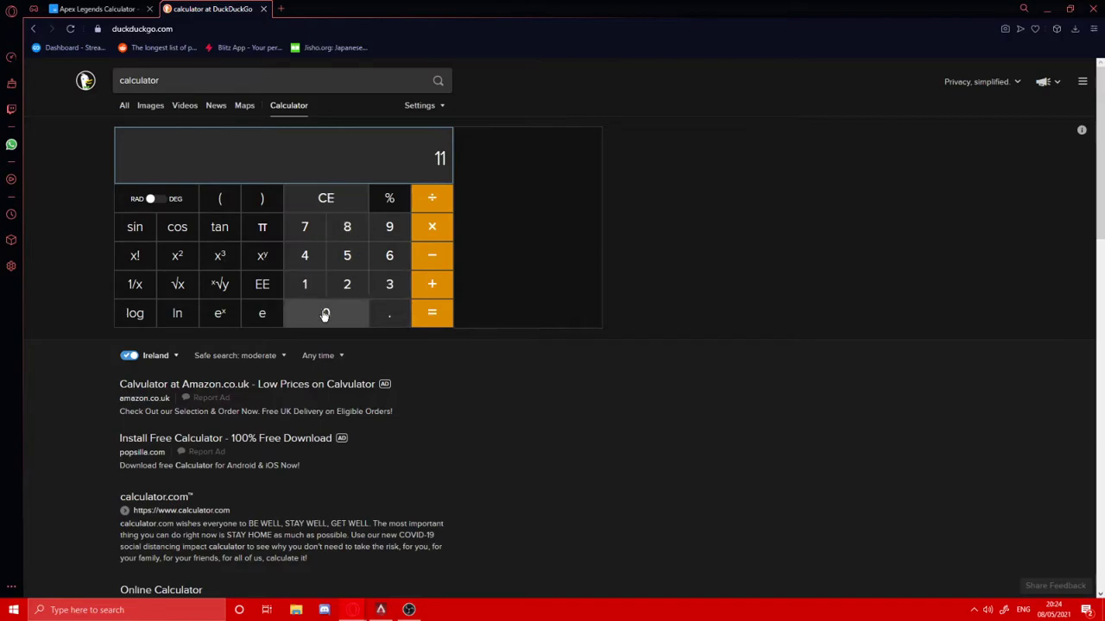
{"action": "left_click", "coordinate": [326, 313]}
{"action": "key", "text": "slash"}
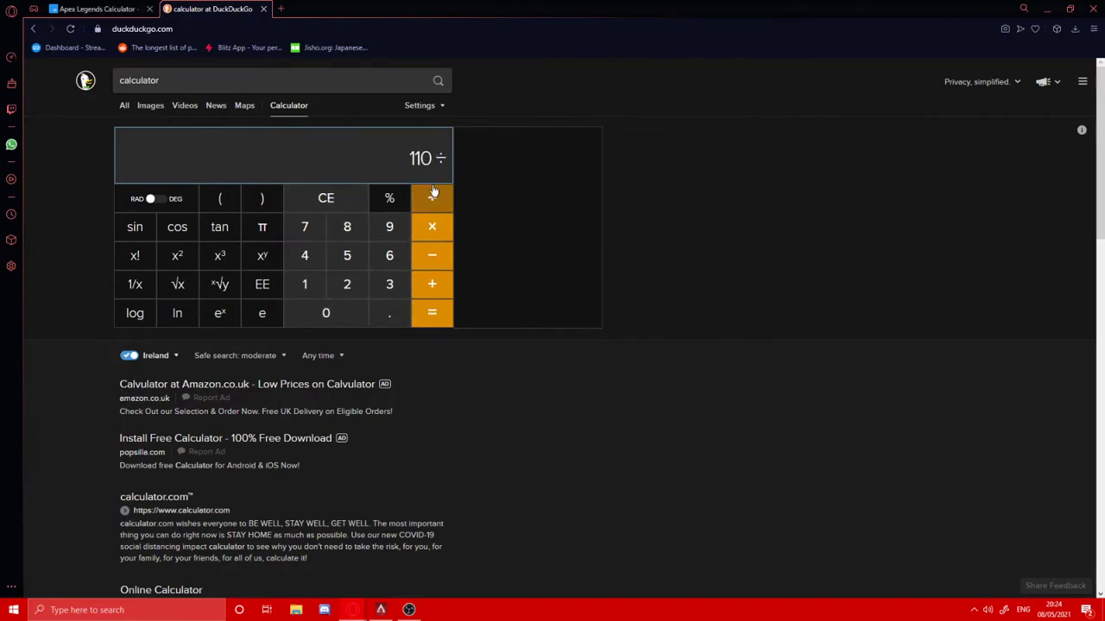
{"action": "left_click", "coordinate": [305, 226]}
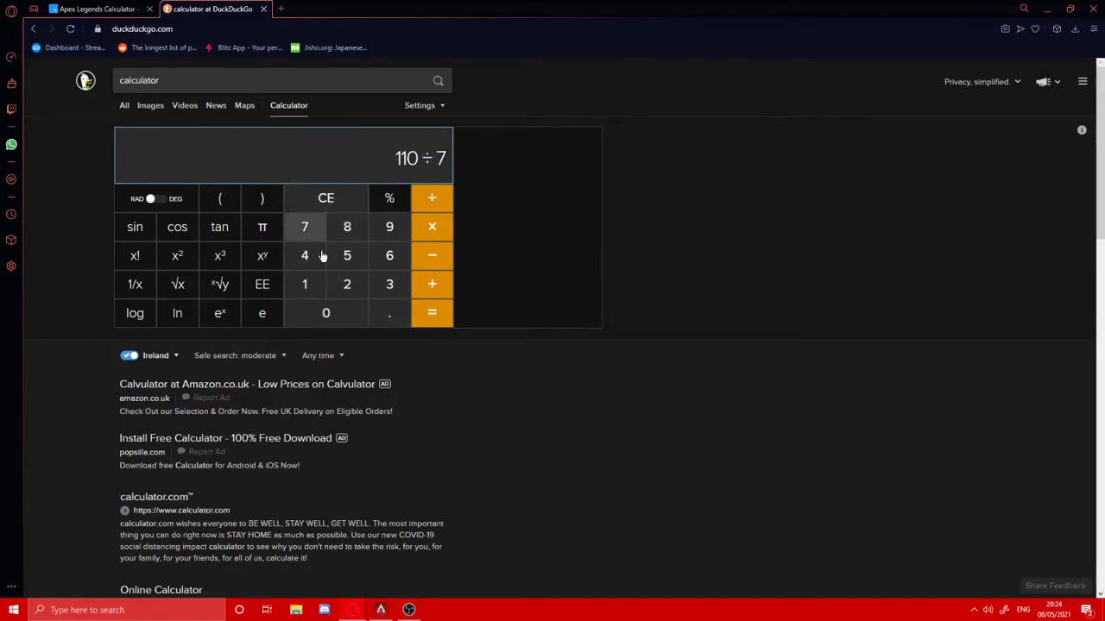
{"action": "left_click", "coordinate": [325, 312]}
{"action": "left_click_drag", "start_coordinate": [383, 157], "coordinate": [459, 179]}
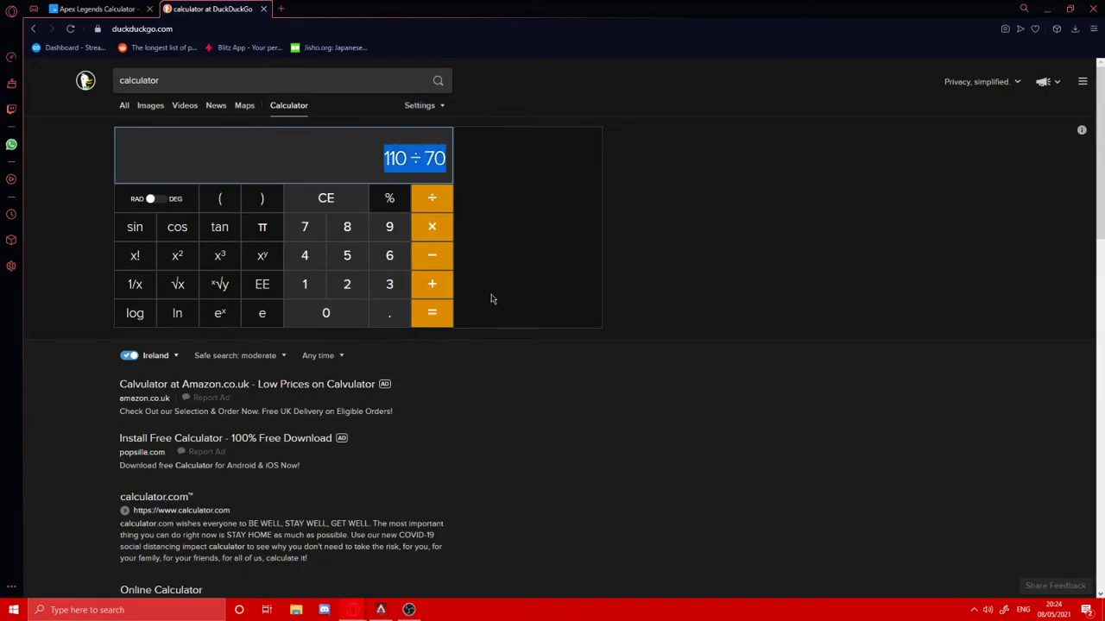
{"action": "left_click", "coordinate": [712, 204]}
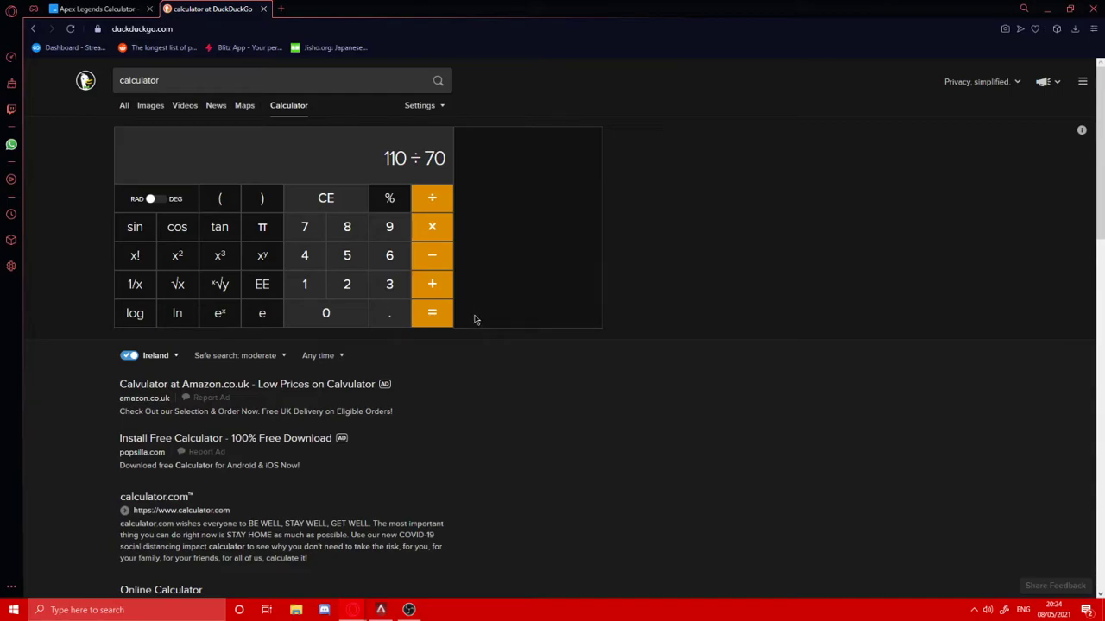
{"action": "left_click", "coordinate": [431, 312]}
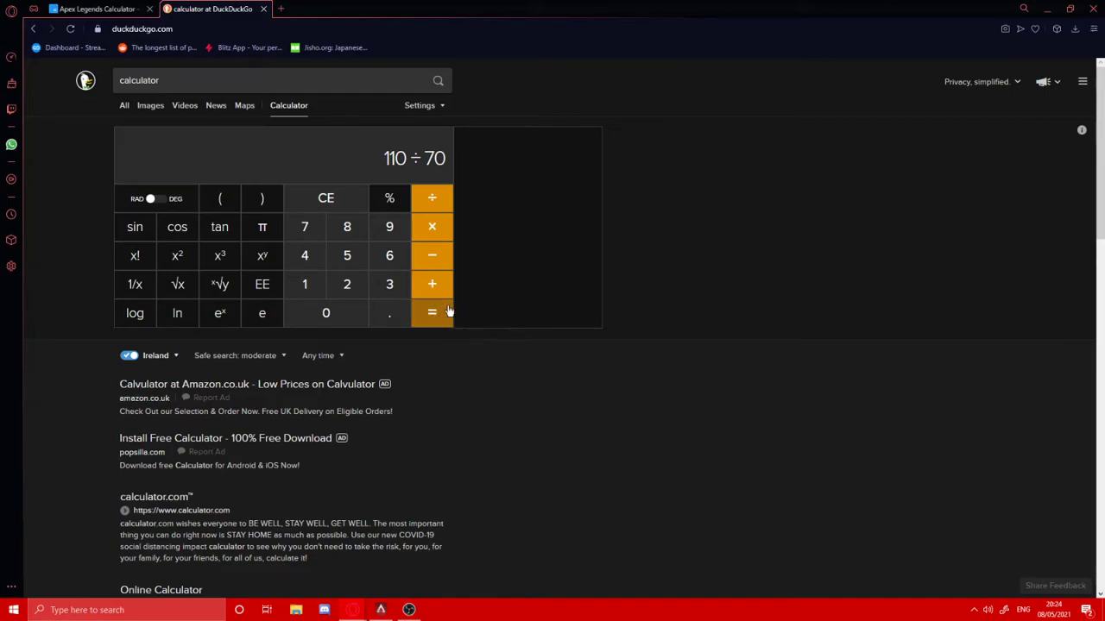
- Copy the division result 1.57142857143 into the Field of View Multiplier (cl_fovScale) of the Apex Legends Calculator
{"action": "left_click_drag", "start_coordinate": [447, 164], "coordinate": [328, 168]}
{"action": "key", "text": "ctrl+c"}
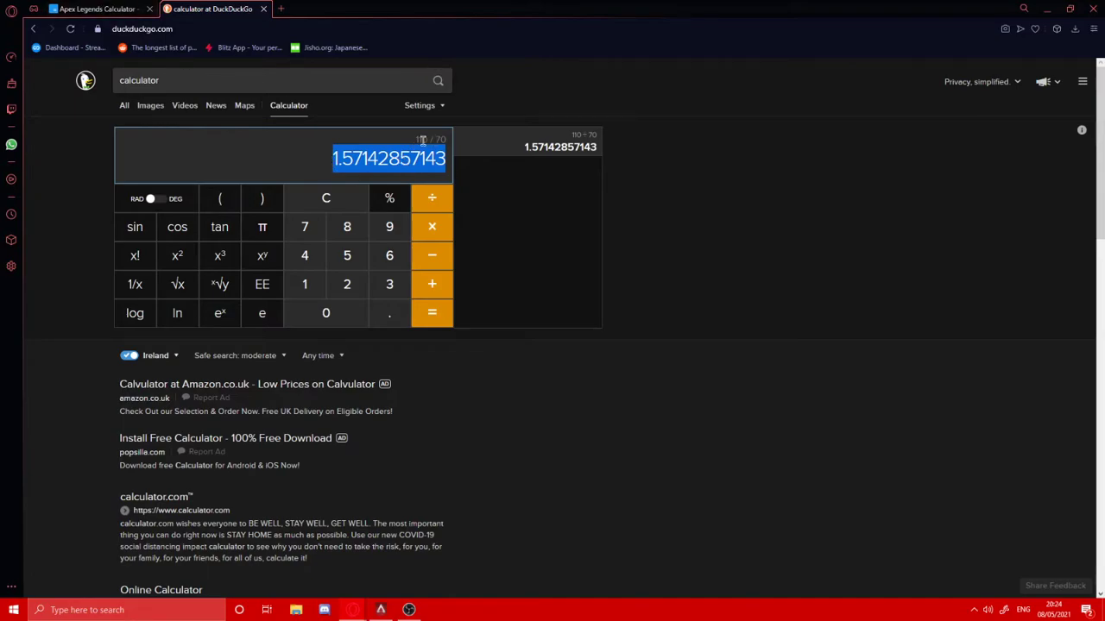
{"action": "left_click_drag", "start_coordinate": [423, 141], "coordinate": [410, 135]}
{"action": "left_click", "coordinate": [103, 8]}
{"action": "left_click", "coordinate": [293, 263]}
{"action": "key", "text": "ctrl+a"}
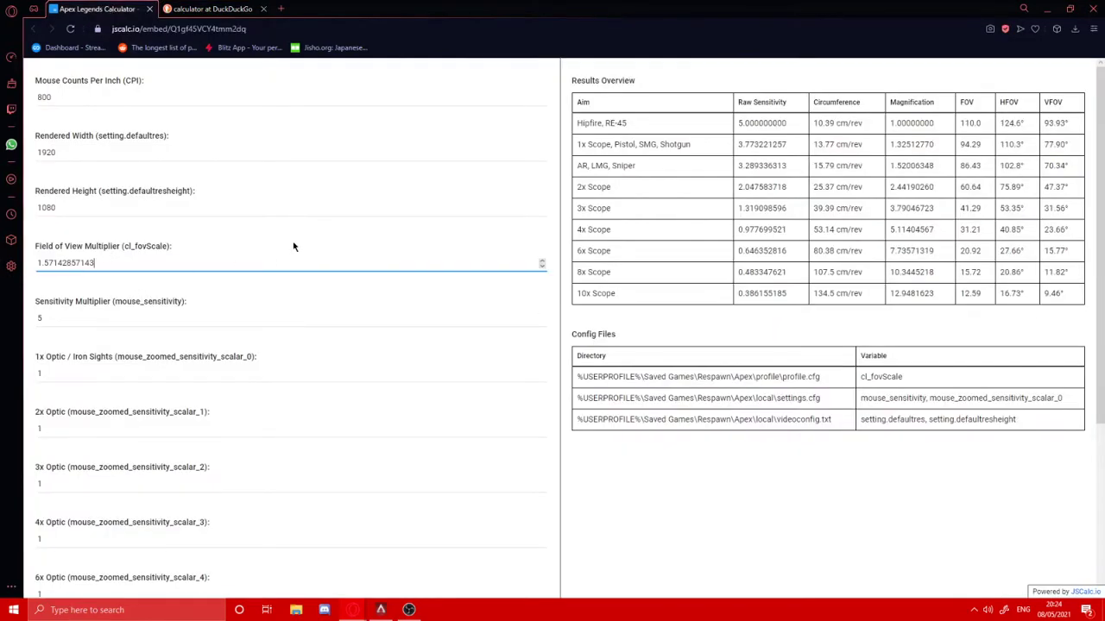
{"action": "key", "text": "ctrl+v"}
- Set the Sensitivity Multiplier (mouse_sensitivity) to 1.8
{"action": "double_click", "coordinate": [102, 317]}
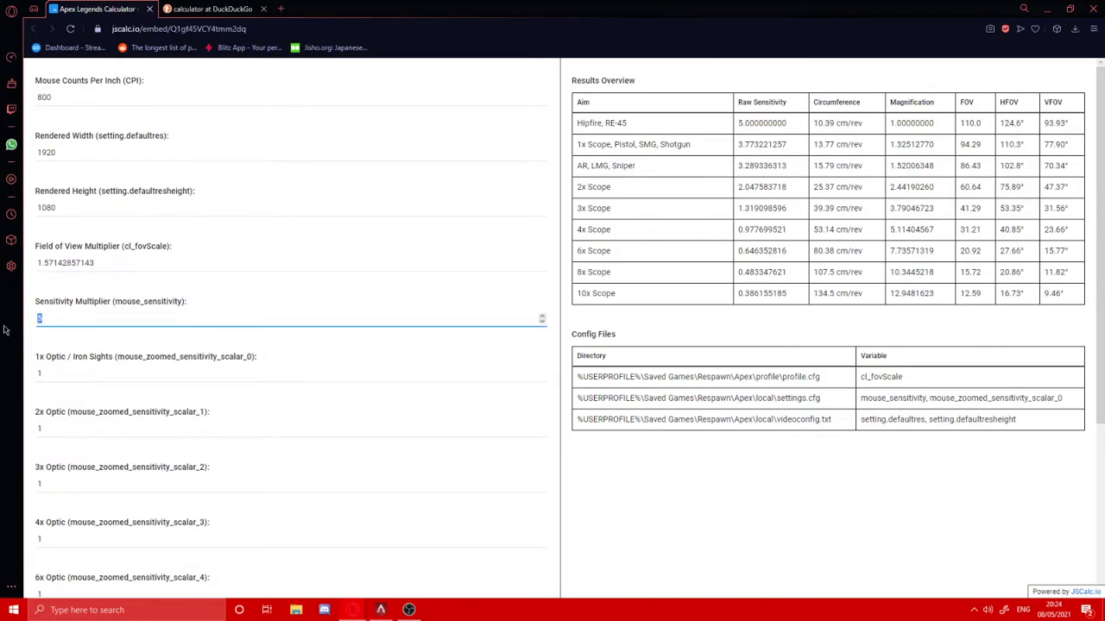
{"action": "type", "text": "1.8"}
{"action": "left_click", "coordinate": [334, 292]}
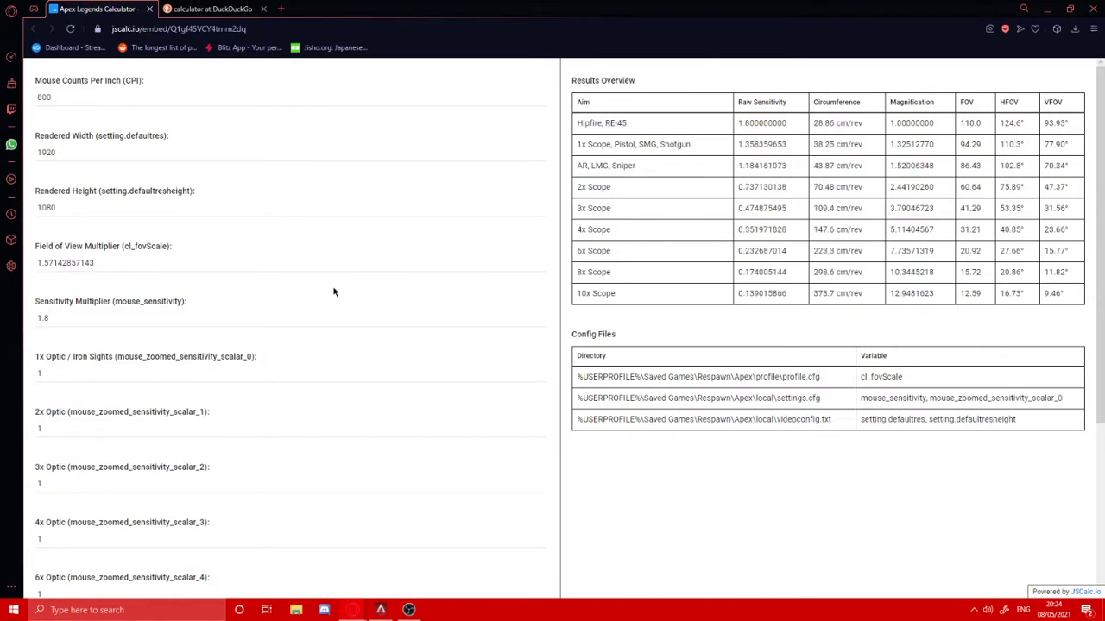
- Examine the Hipfire row's raw sensitivity, circumference, FOV and HFOV in the Results Overview
{"action": "double_click", "coordinate": [760, 123]}
{"action": "left_click", "coordinate": [820, 131]}
{"action": "mouse_move", "coordinate": [813, 129]}
{"action": "left_mouse_down"}
{"action": "mouse_move", "coordinate": [860, 129]}
{"action": "mouse_move", "coordinate": [794, 131]}
{"action": "left_mouse_up"}
{"action": "left_click", "coordinate": [819, 134]}
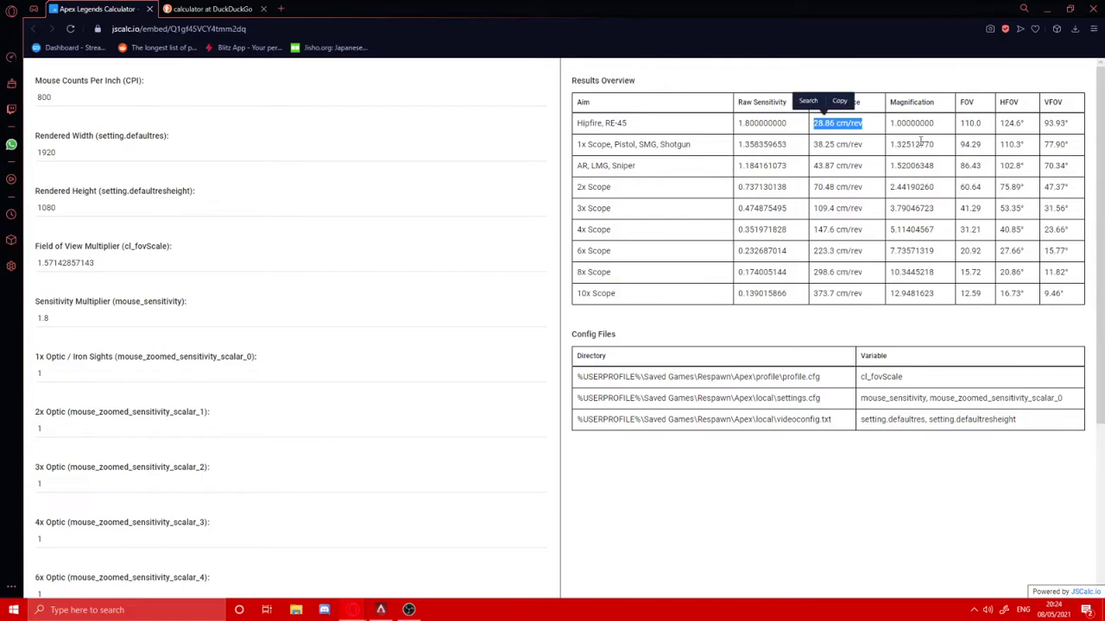
{"action": "left_click_drag", "start_coordinate": [998, 126], "coordinate": [960, 126]}
{"action": "left_click", "coordinate": [1028, 128]}
{"action": "left_click", "coordinate": [1025, 128]}
{"action": "left_click", "coordinate": [1003, 72]}
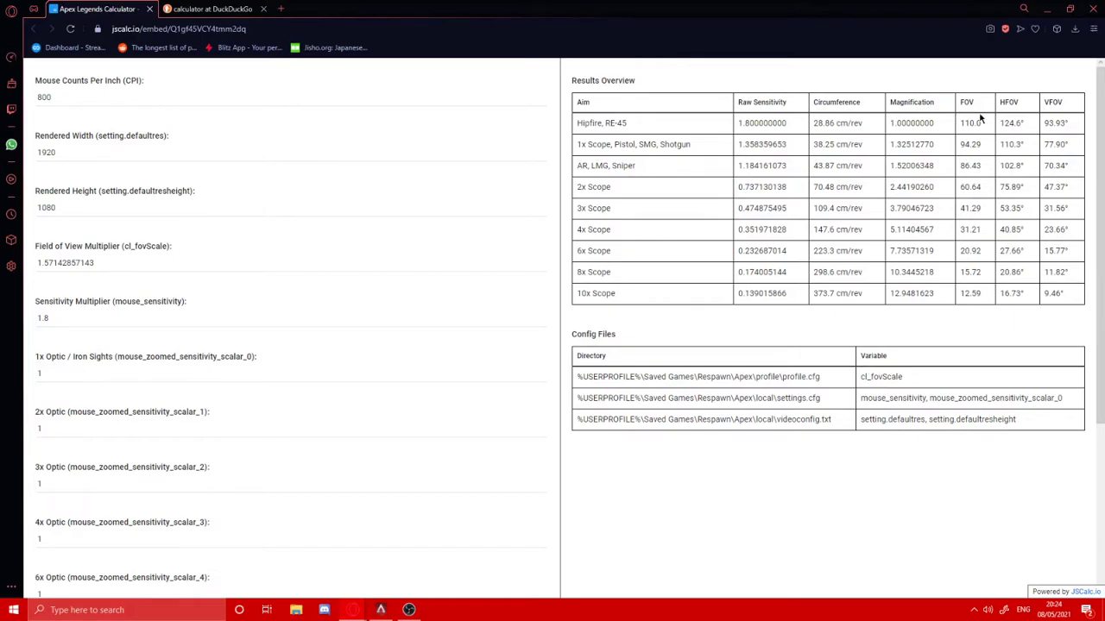
- Set the Rendered Width to 4 and Rendered Height to 3, and check the Hipfire row's HFOV
{"action": "double_click", "coordinate": [37, 153]}
{"action": "type", "text": "4"}
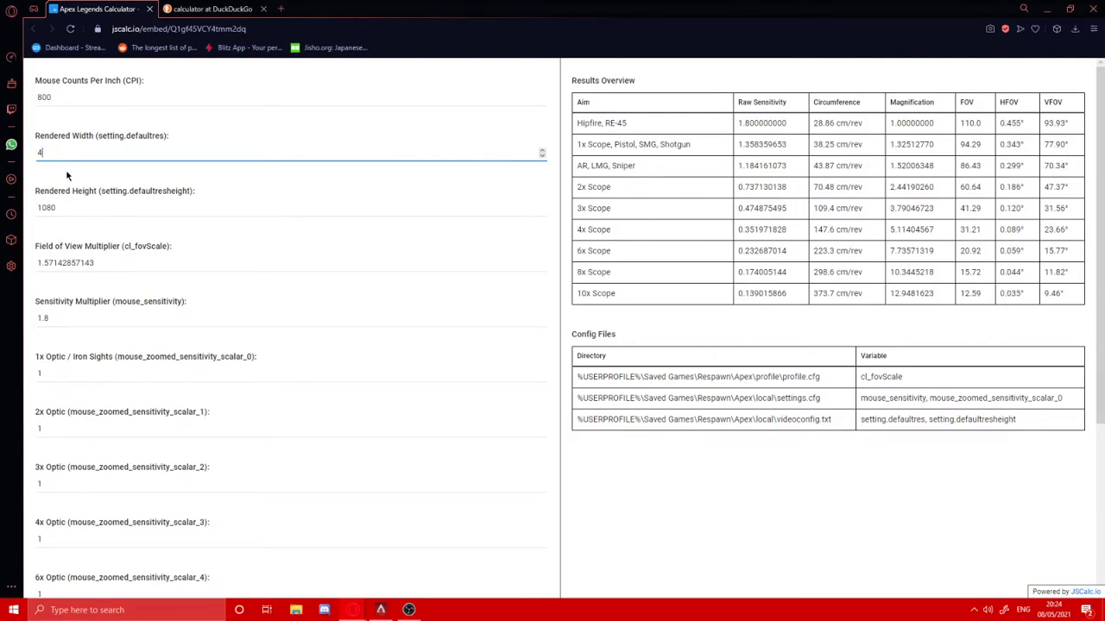
{"action": "key", "text": "Tab"}
{"action": "type", "text": "3"}
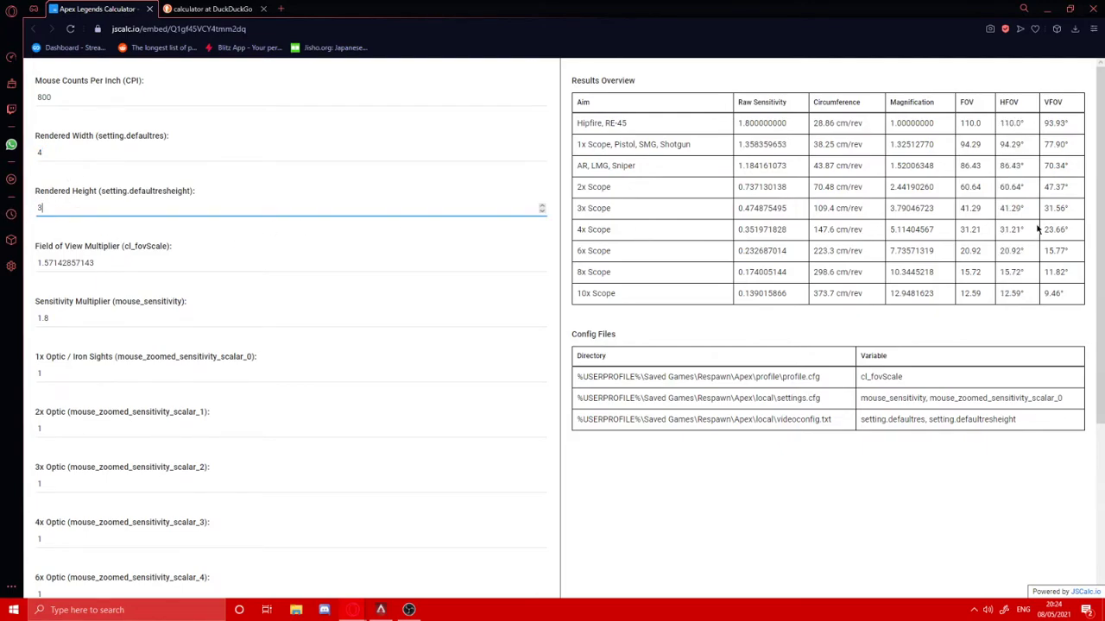
{"action": "left_click", "coordinate": [1023, 123]}
{"action": "left_click_drag", "start_coordinate": [1023, 124], "coordinate": [1002, 136]}
{"action": "left_click", "coordinate": [1036, 141]}
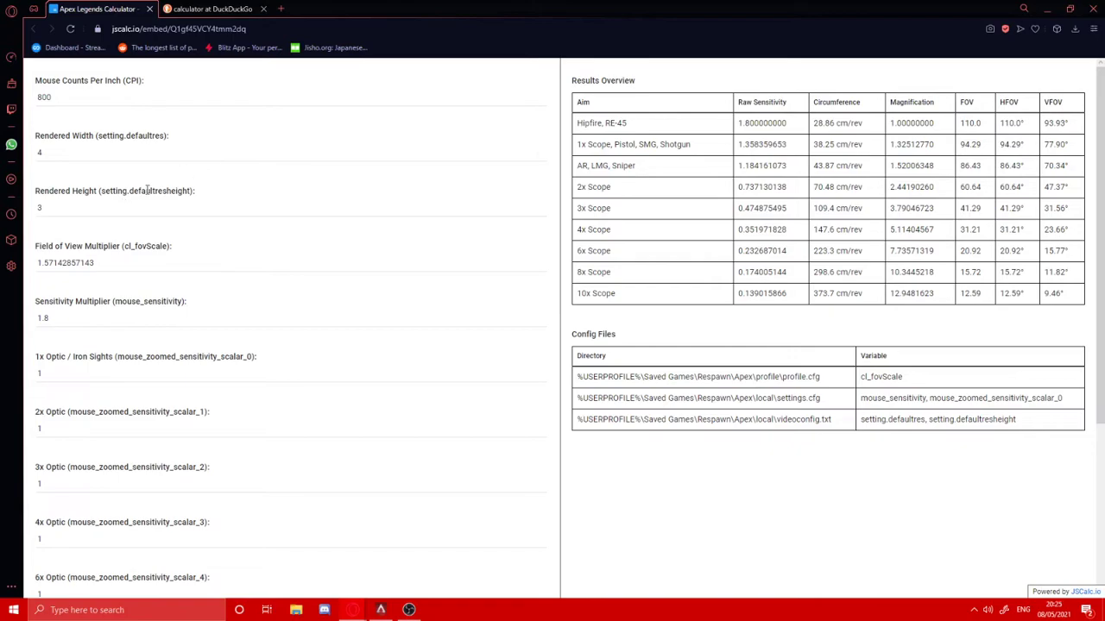
- Set the Rendered Width to 1920 and the Rendered Height to 1080
{"action": "left_click", "coordinate": [190, 204]}
{"action": "left_click", "coordinate": [37, 151]}
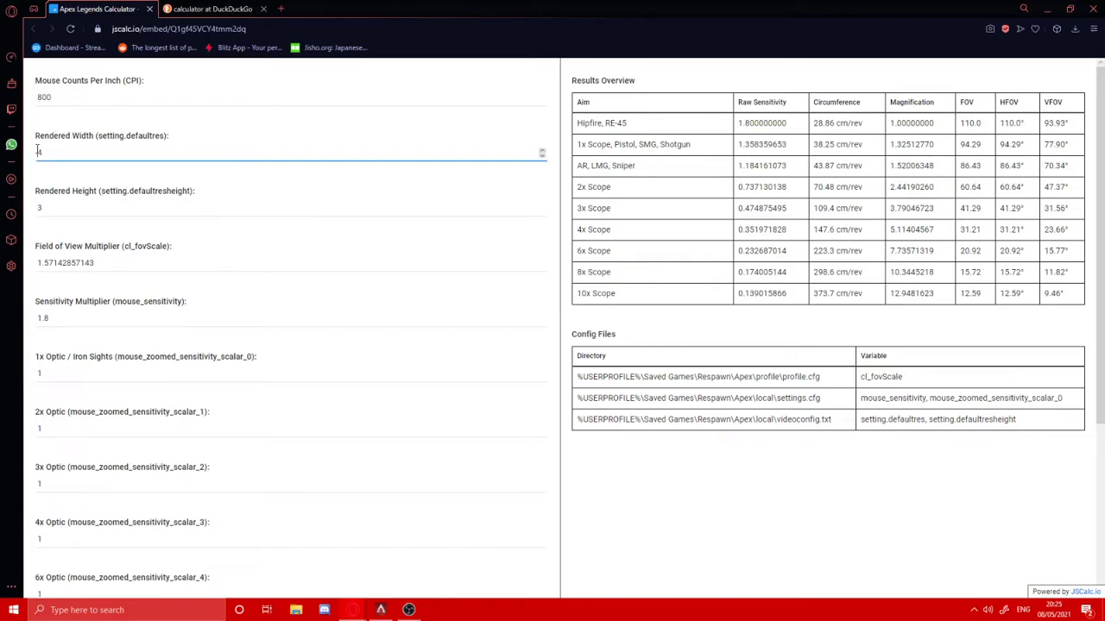
{"action": "type", "text": "1920"}
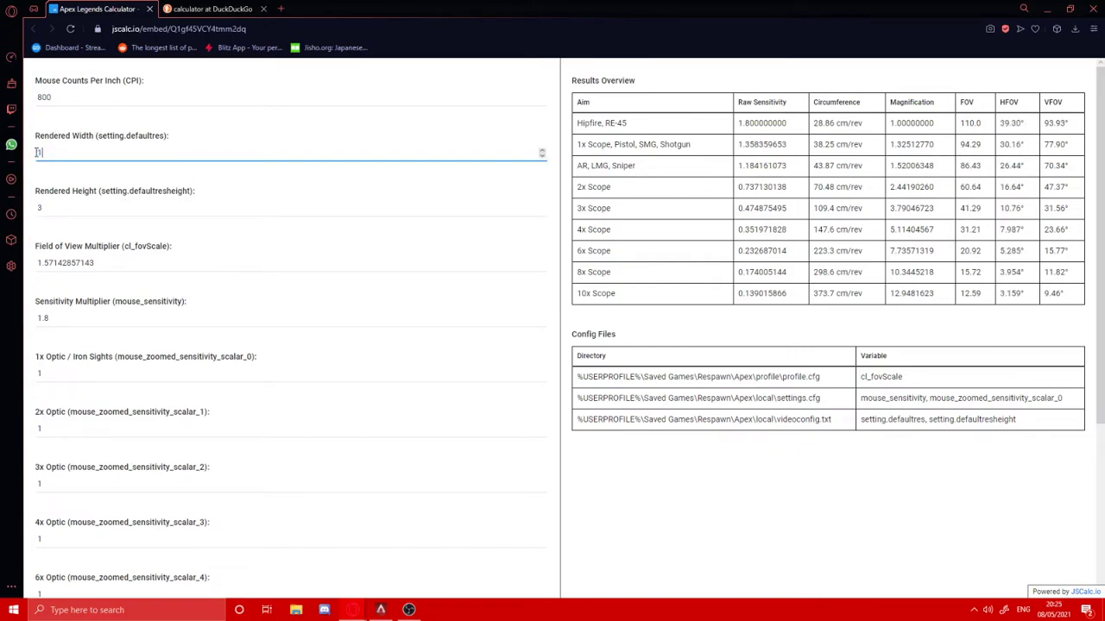
{"action": "left_click", "coordinate": [73, 208]}
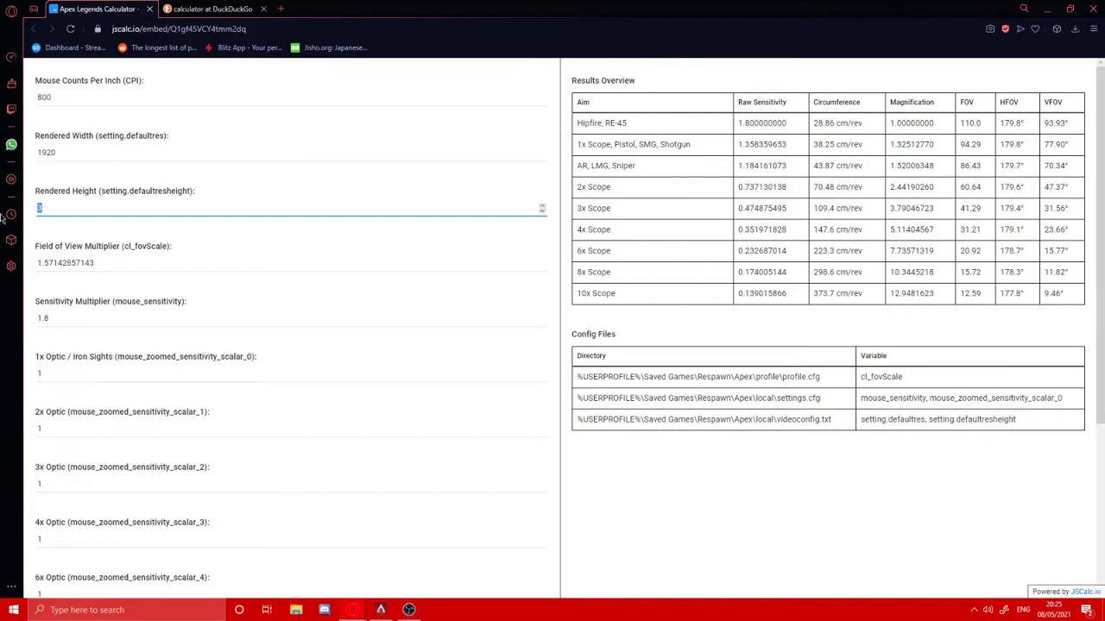
{"action": "key", "text": "BackSpace"}
{"action": "type", "text": "1080"}
{"action": "left_click", "coordinate": [830, 410]}
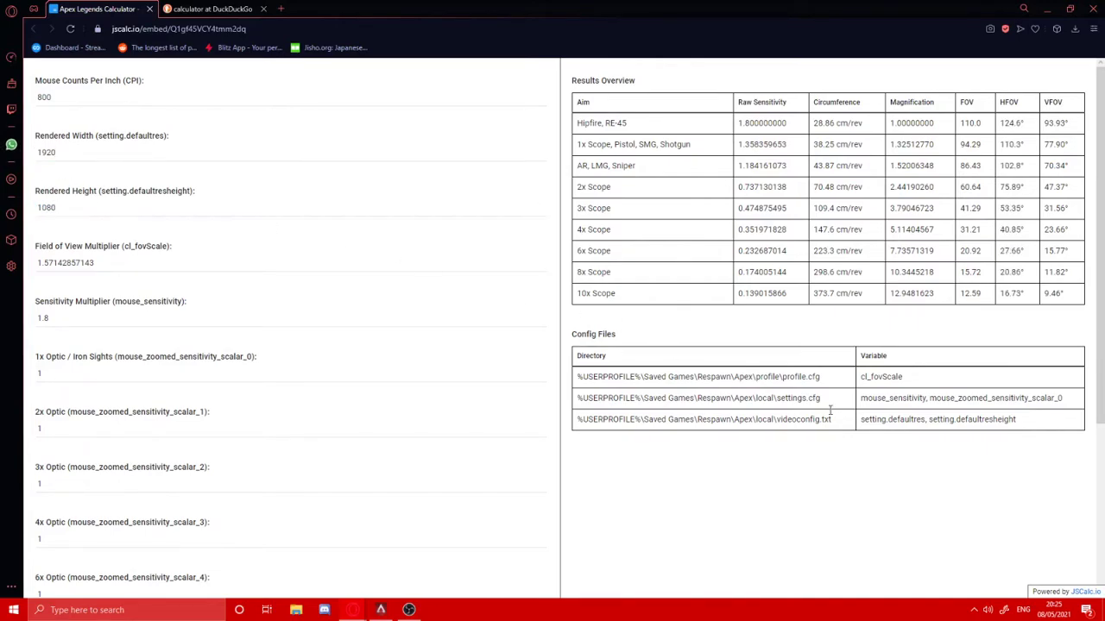
- Compare the raw sensitivity and HFOV of the Hipfire and 1x Scope rows in the Results Overview
{"action": "left_click_drag", "start_coordinate": [1031, 152], "coordinate": [1000, 125]}
{"action": "left_click", "coordinate": [1029, 171]}
{"action": "left_click", "coordinate": [1043, 152]}
{"action": "left_click_drag", "start_coordinate": [798, 133], "coordinate": [720, 141]}
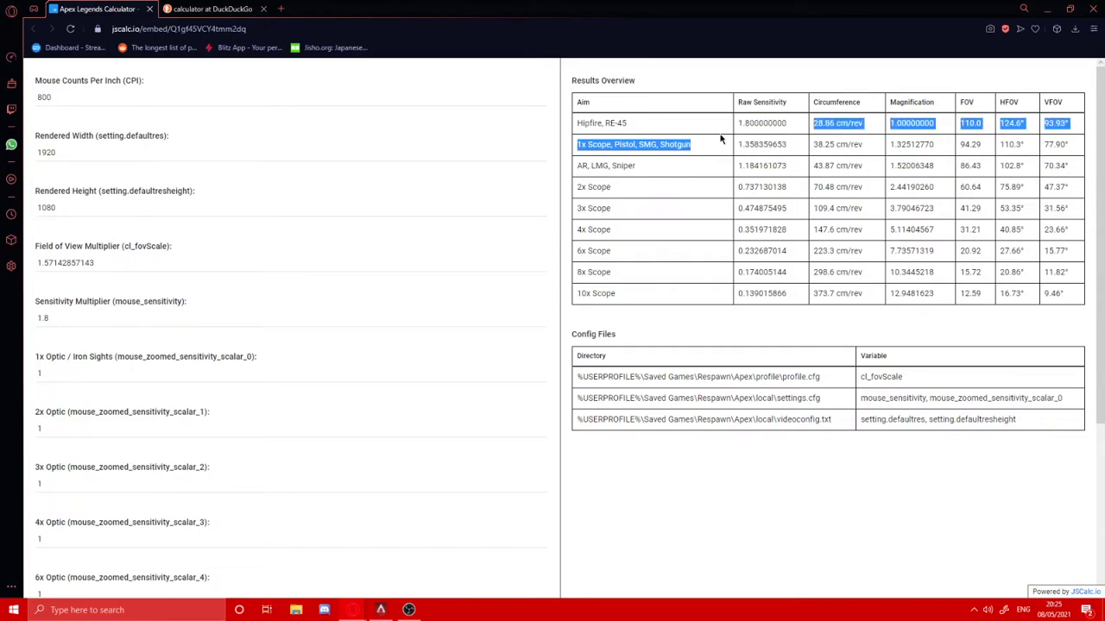
{"action": "left_click", "coordinate": [805, 125]}
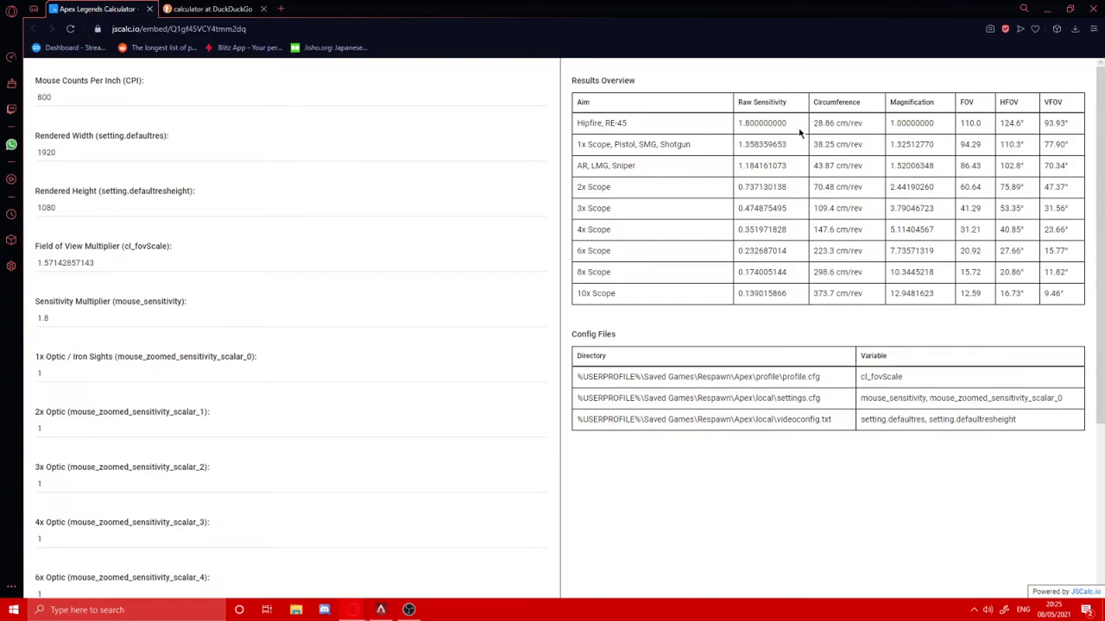
{"action": "left_click_drag", "start_coordinate": [790, 148], "coordinate": [736, 152]}
{"action": "left_click", "coordinate": [803, 87]}
{"action": "left_click", "coordinate": [791, 151]}
{"action": "left_click_drag", "start_coordinate": [800, 149], "coordinate": [730, 150]}
{"action": "left_click", "coordinate": [816, 343]}
{"action": "left_click_drag", "start_coordinate": [789, 127], "coordinate": [731, 131]}
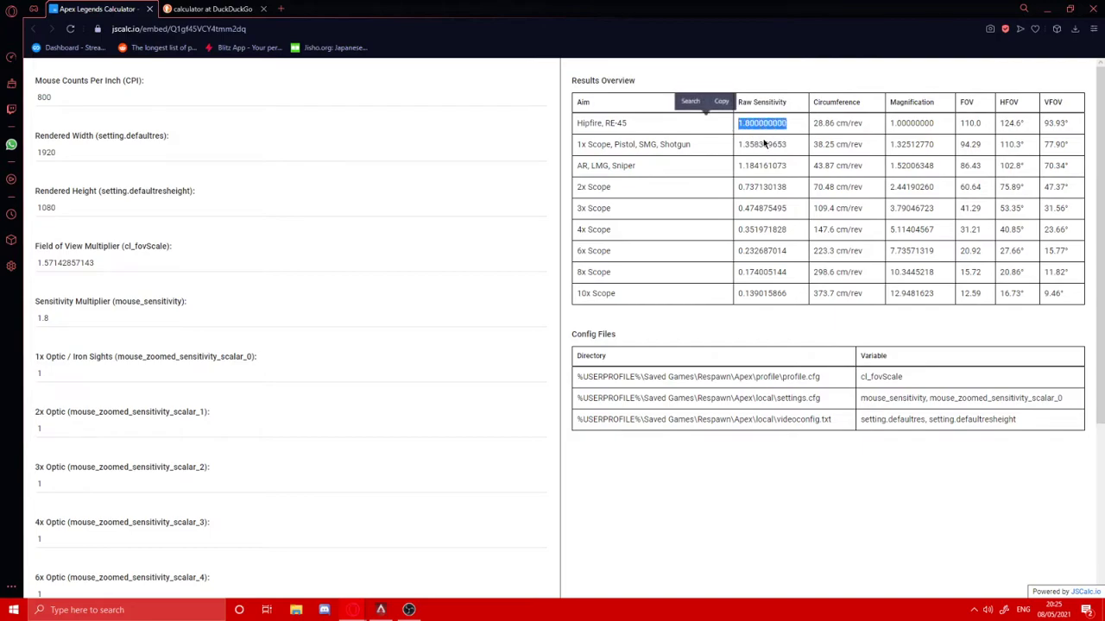
{"action": "left_click_drag", "start_coordinate": [794, 150], "coordinate": [721, 151]}
{"action": "left_click", "coordinate": [804, 343]}
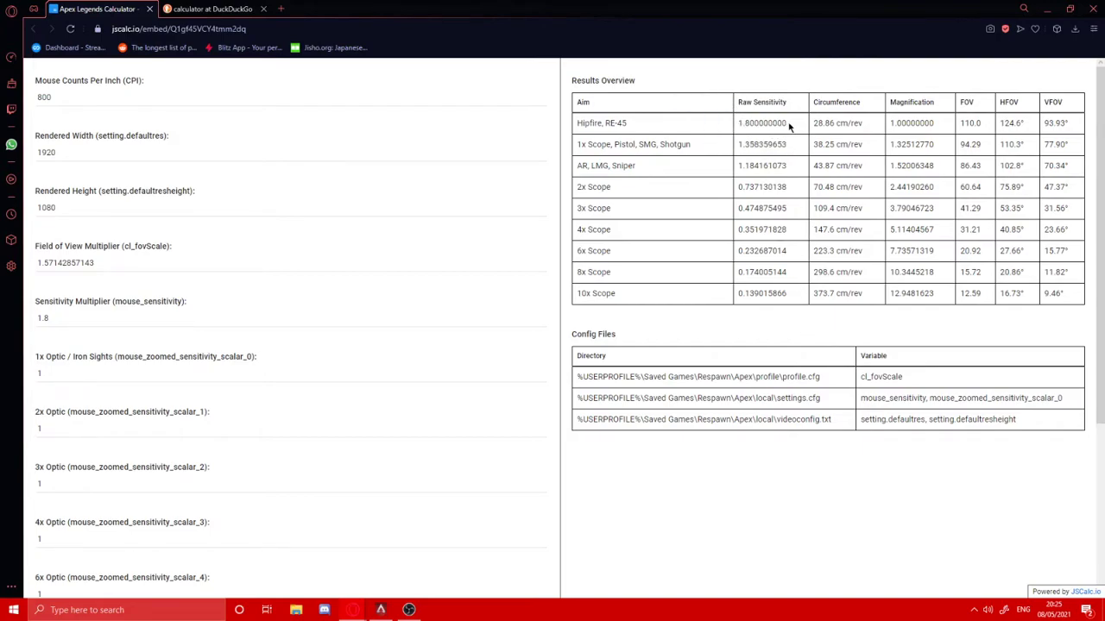
{"action": "left_click_drag", "start_coordinate": [789, 127], "coordinate": [725, 129]}
{"action": "left_click", "coordinate": [699, 326]}
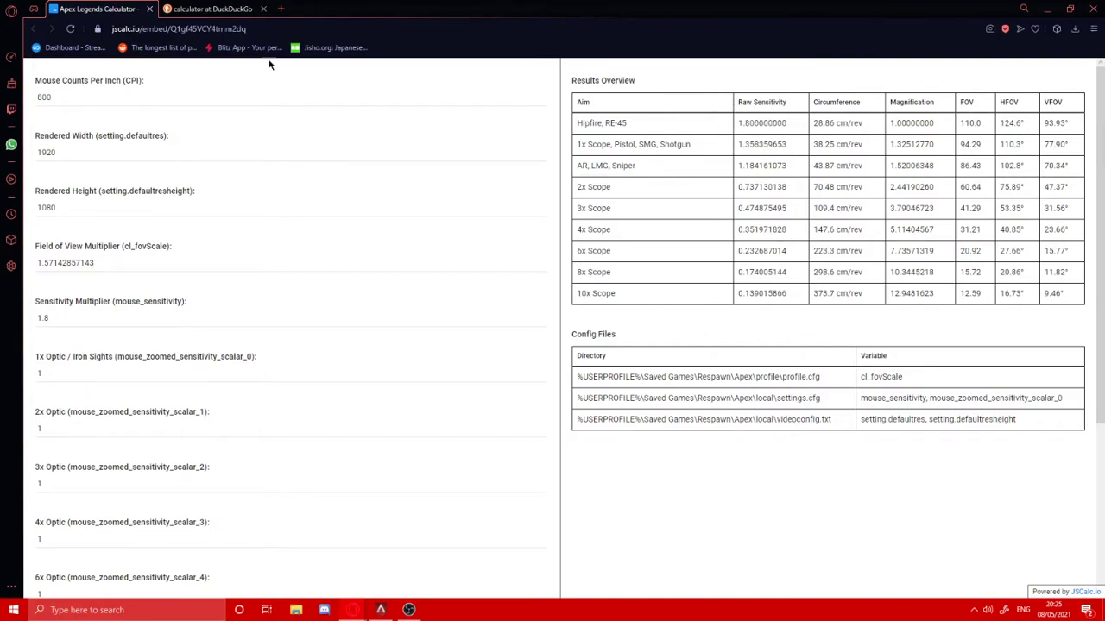
- Clear the DuckDuckGo calculator and open a blank Notepad document over the browser
{"action": "left_click", "coordinate": [218, 11]}
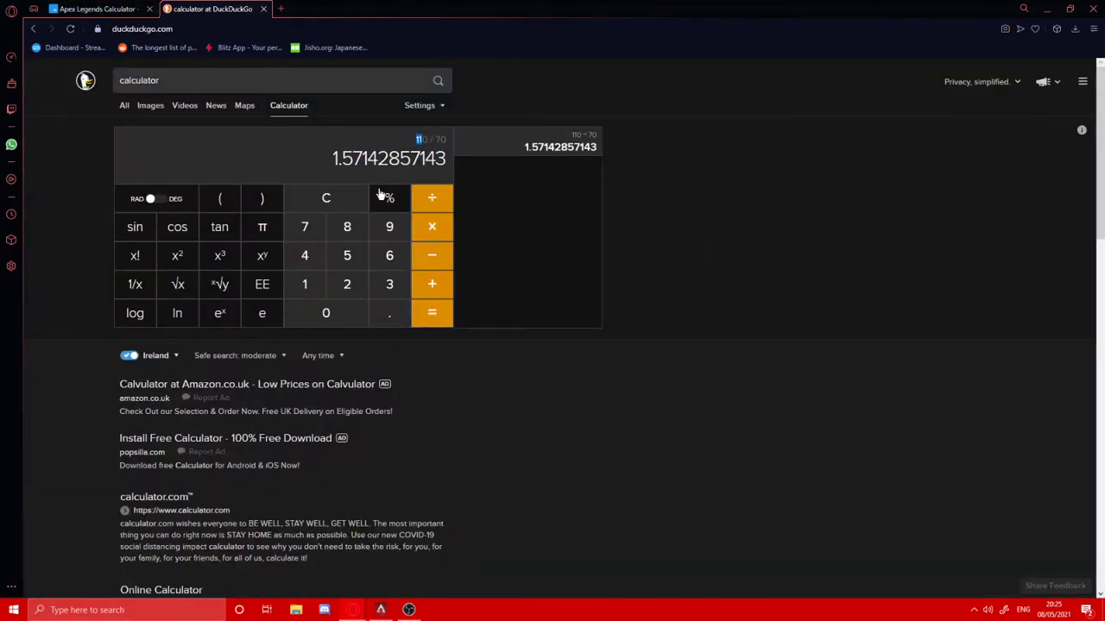
{"action": "left_click", "coordinate": [335, 198]}
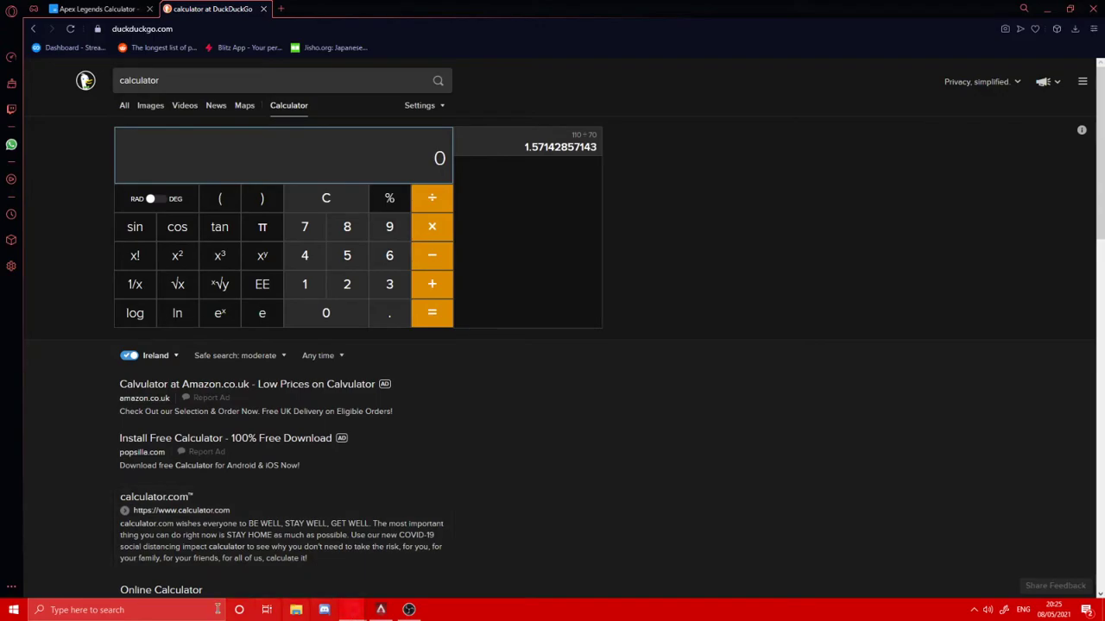
{"action": "left_click", "coordinate": [188, 611]}
{"action": "type", "text": "noy"}
{"action": "key", "text": "BackSpace"}
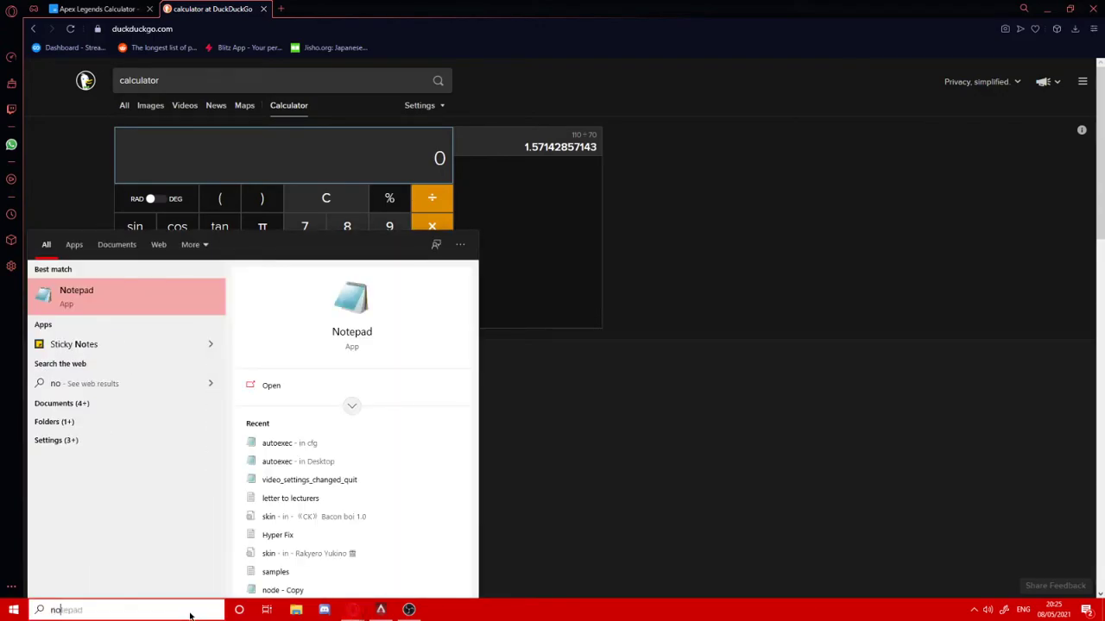
{"action": "left_click", "coordinate": [185, 290]}
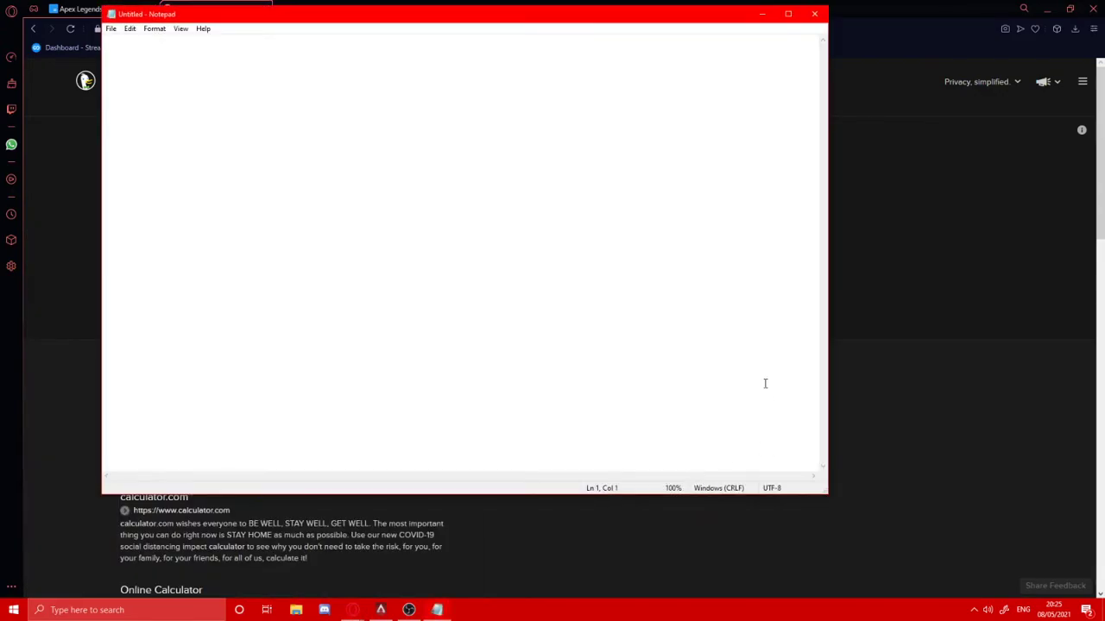
{"action": "left_click_drag", "start_coordinate": [669, 21], "coordinate": [773, 40]}
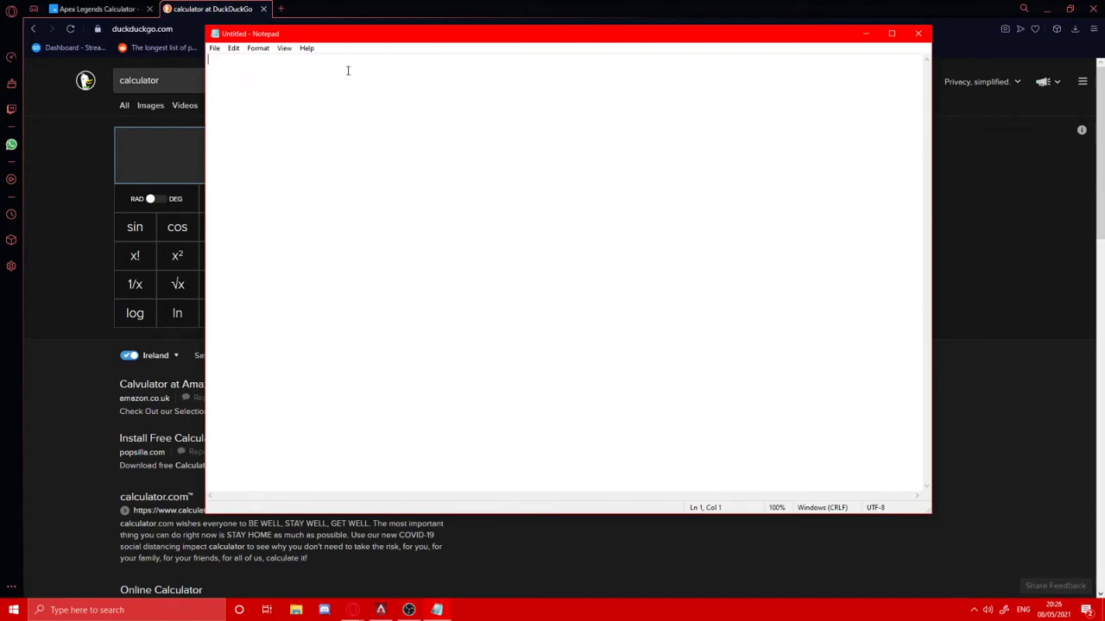
- Write the formula "New Sens = Sens x ( New FOV / Old FOV )" on the first line of the note
{"action": "type", "text": "New Sens"}
{"action": "key", "text": "BackSpace"}
{"action": "key", "text": "BackSpace"}
{"action": "type", "text": "Old FFO"}
{"action": "key", "text": "BackSpace"}
{"action": "type", "text": "FOV"}
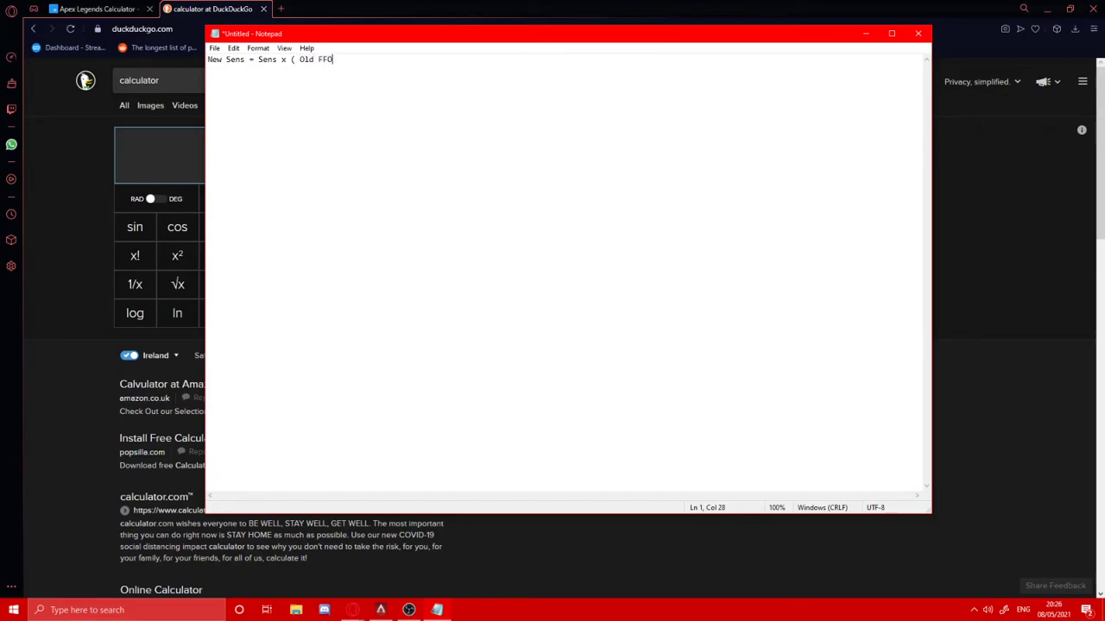
{"action": "type", "text": " / "}
{"action": "type", "text": "N"}
{"action": "key", "text": "BackSpace"}
{"action": "key", "text": "BackSpace"}
{"action": "key", "text": "BackSpace"}
{"action": "key", "text": "BackSpace"}
{"action": "key", "text": "BackSpace"}
{"action": "key", "text": "BackSpace"}
{"action": "key", "text": "BackSpace"}
{"action": "key", "text": "BackSpace"}
{"action": "key", "text": "BackSpace"}
{"action": "key", "text": "BackSpace"}
{"action": "type", "text": "New FOV / Old FOV )"}
- Review the sensitivity conversion formula in the note, term by term
{"action": "left_click_drag", "start_coordinate": [419, 69], "coordinate": [212, 61]}
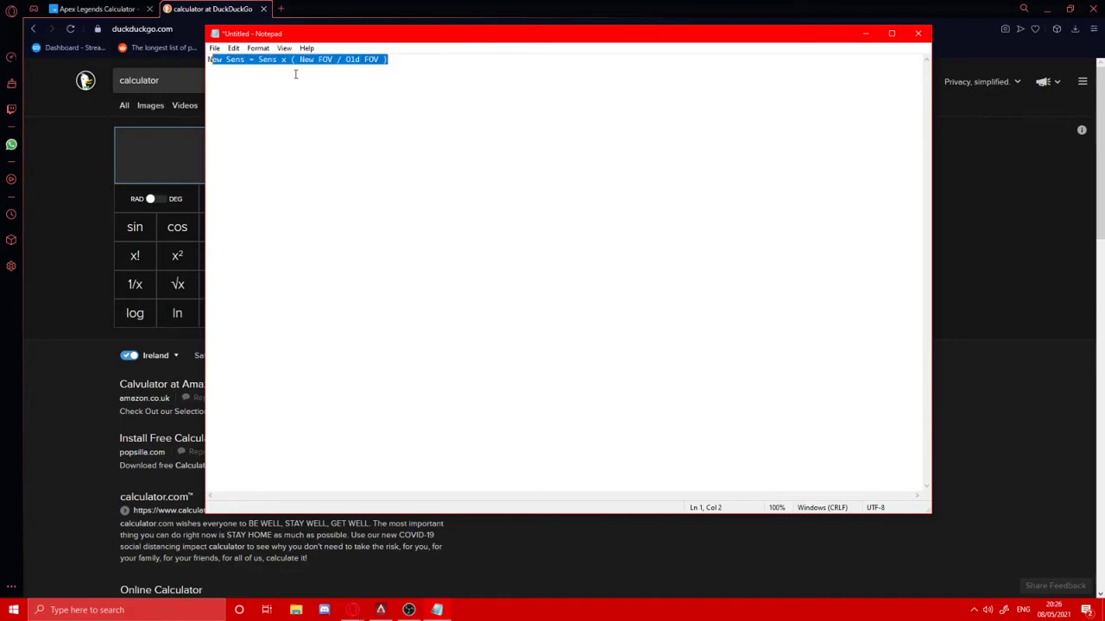
{"action": "left_click", "coordinate": [412, 62]}
{"action": "left_click_drag", "start_coordinate": [407, 62], "coordinate": [207, 62]}
{"action": "left_click", "coordinate": [277, 62]}
{"action": "left_click_drag", "start_coordinate": [422, 70], "coordinate": [211, 64]}
{"action": "left_click", "coordinate": [241, 79]}
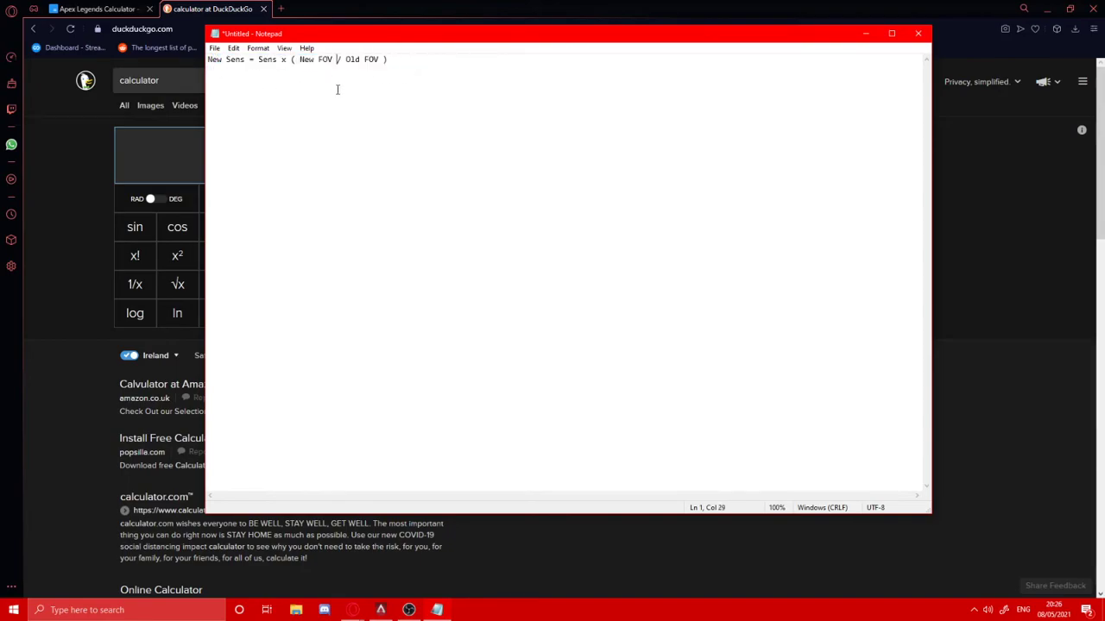
{"action": "left_click", "coordinate": [279, 92]}
{"action": "left_click", "coordinate": [423, 67]}
{"action": "left_click_drag", "start_coordinate": [247, 62], "coordinate": [208, 62]}
{"action": "left_click", "coordinate": [301, 89]}
- Return to the Apex Legends Calculator page in the browser and examine the Hipfire row's HFOV
{"action": "left_click", "coordinate": [81, 227]}
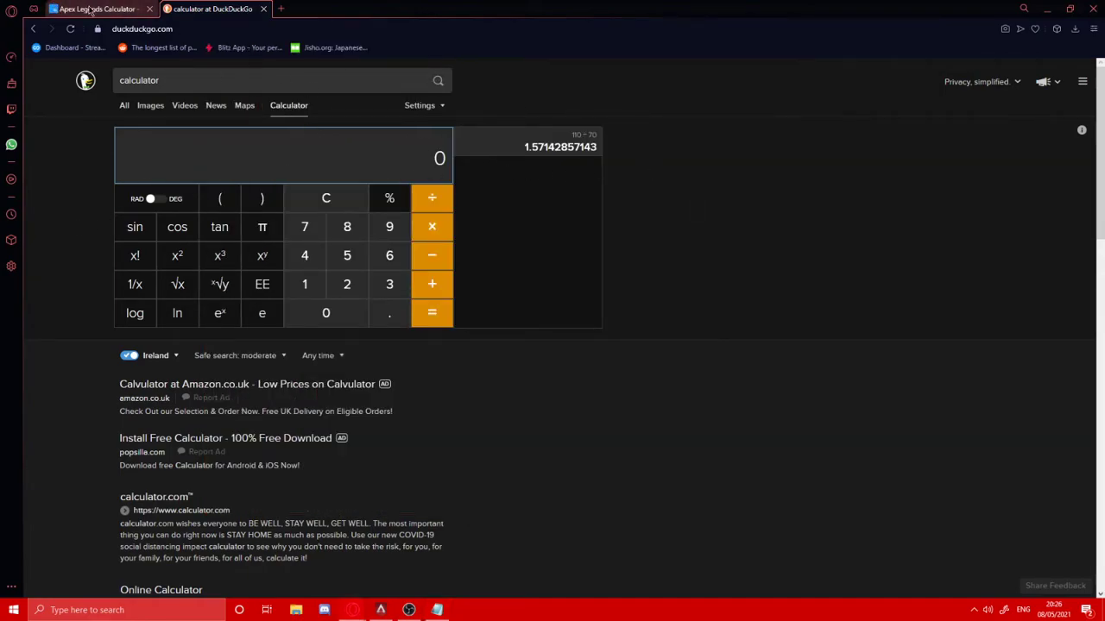
{"action": "left_click", "coordinate": [91, 10]}
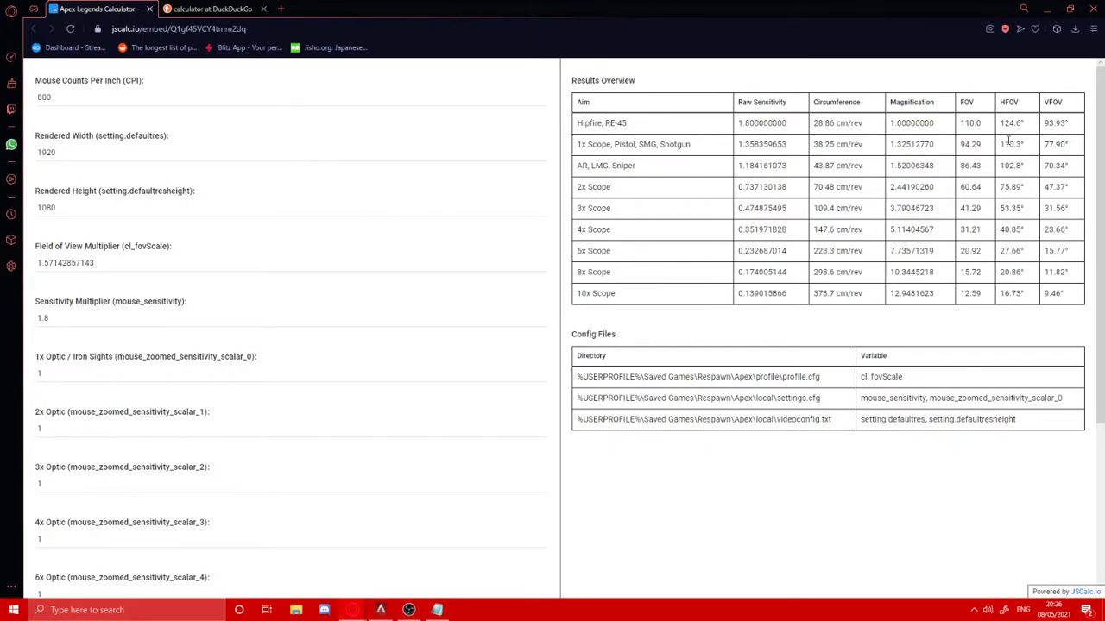
{"action": "left_click_drag", "start_coordinate": [1037, 123], "coordinate": [1019, 126]}
{"action": "left_click", "coordinate": [1036, 126]}
{"action": "left_click_drag", "start_coordinate": [1031, 128], "coordinate": [998, 128]}
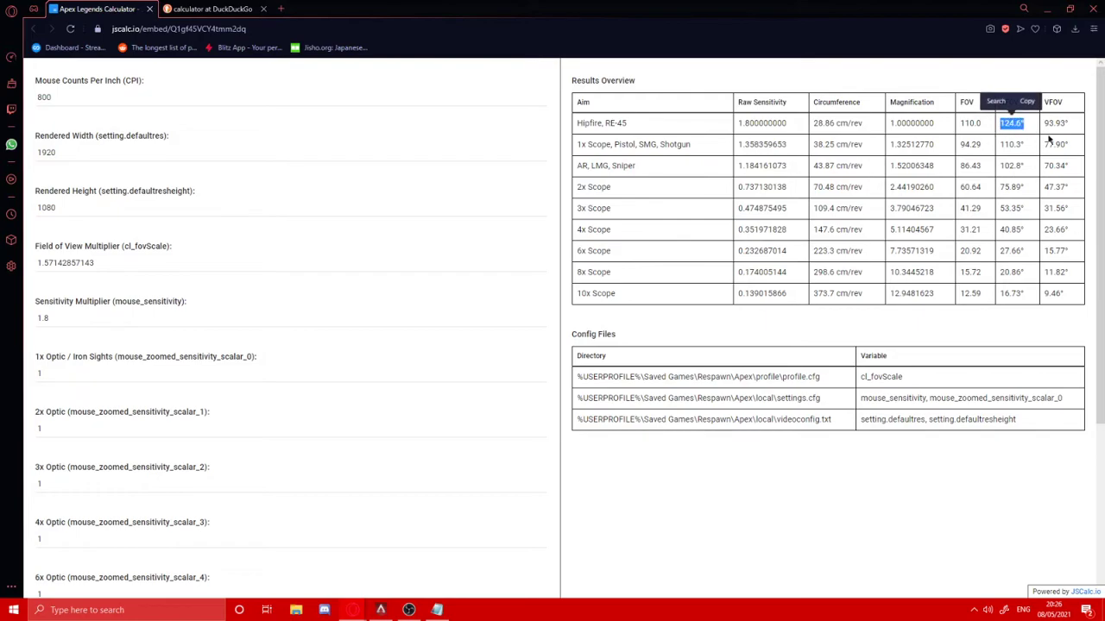
{"action": "double_click", "coordinate": [102, 156]}
{"action": "left_click", "coordinate": [157, 191]}
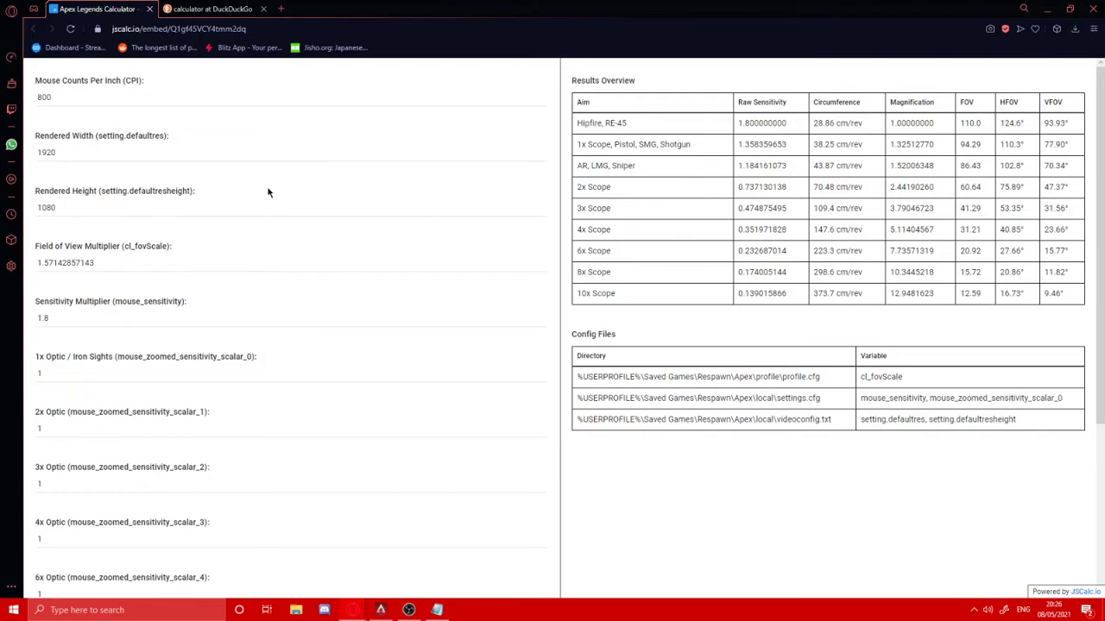
{"action": "double_click", "coordinate": [1021, 124]}
{"action": "left_click", "coordinate": [1031, 124]}
{"action": "left_click_drag", "start_coordinate": [1030, 127], "coordinate": [999, 125]}
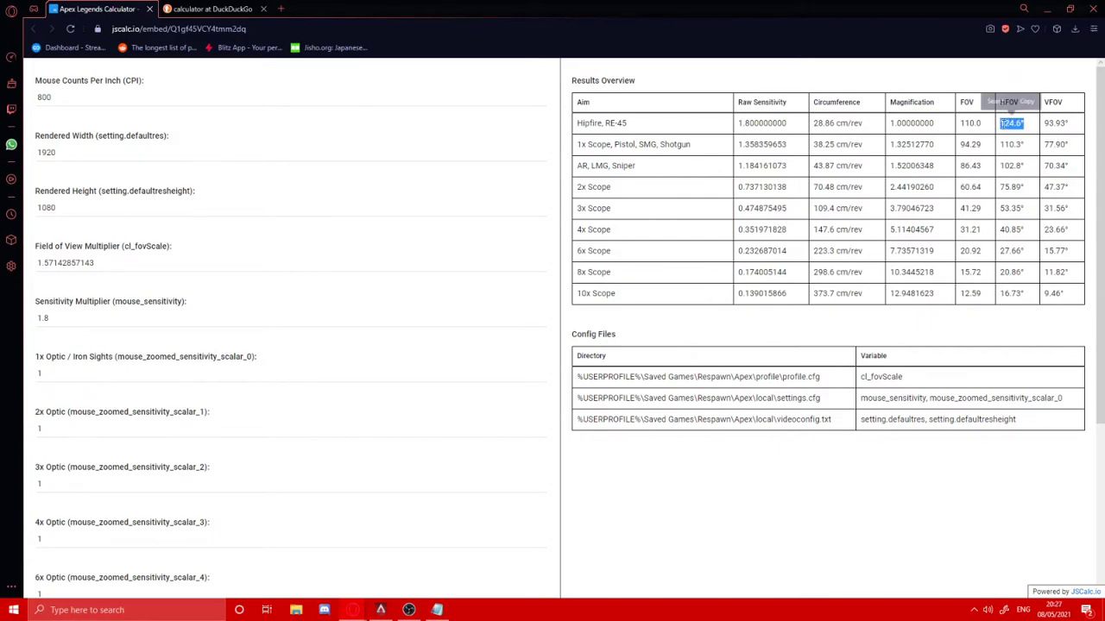
{"action": "left_click_drag", "start_coordinate": [662, 122], "coordinate": [539, 132]}
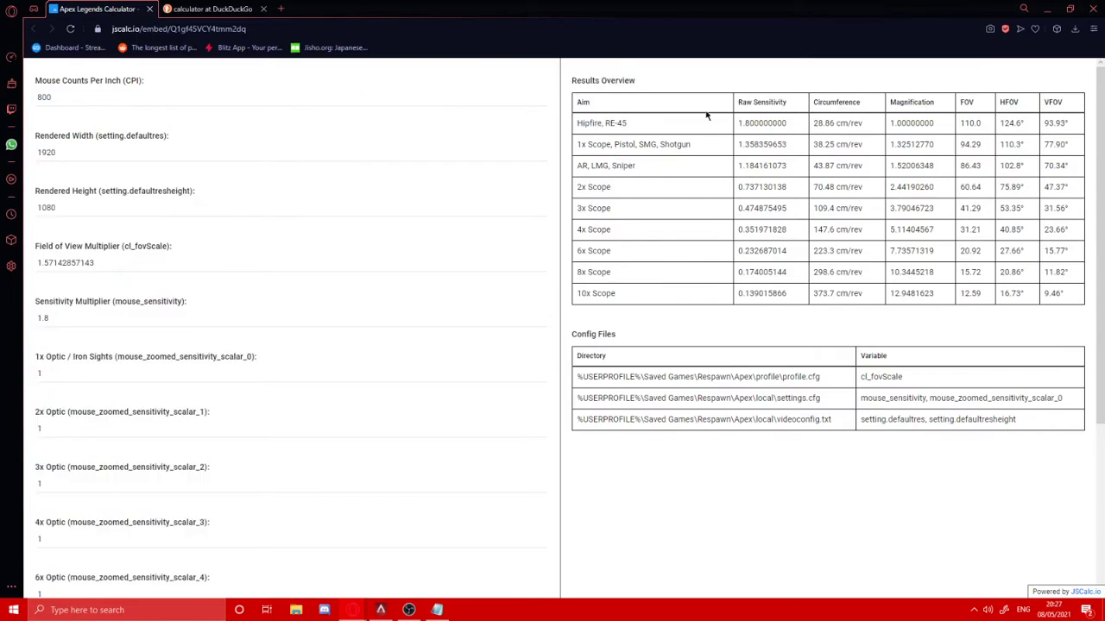
- Enter the new-over-old FOV division 103 ÷ 124.6 in the DuckDuckGo calculator, checking the order against the Notepad formula
{"action": "left_click", "coordinate": [212, 9]}
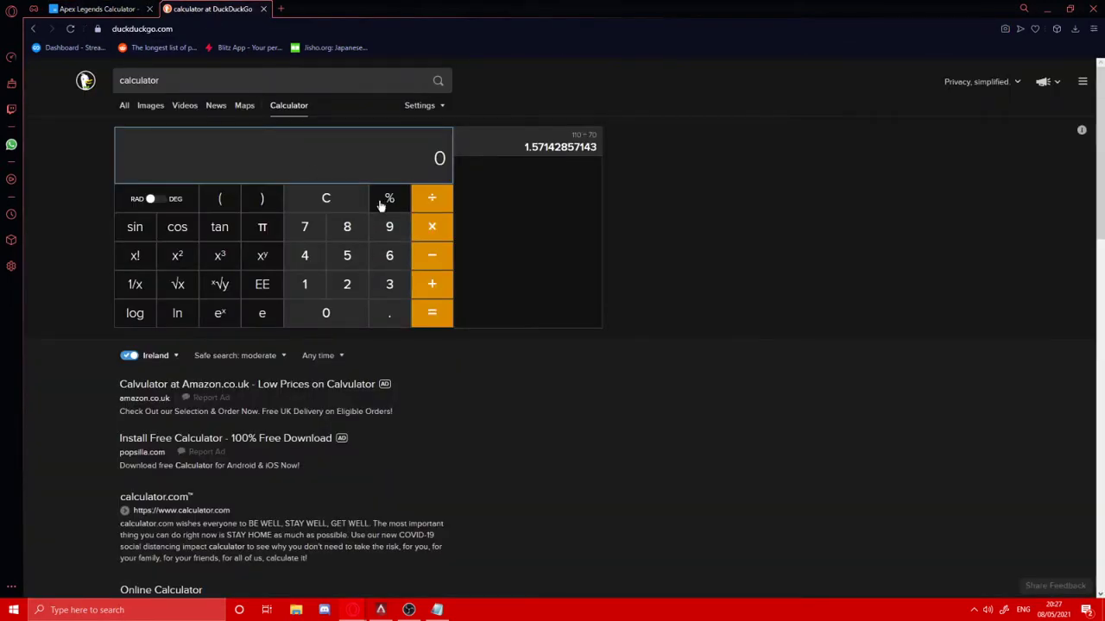
{"action": "left_click", "coordinate": [305, 284]}
{"action": "left_click", "coordinate": [325, 313]}
{"action": "left_click", "coordinate": [389, 284]}
{"action": "left_click", "coordinate": [438, 609]}
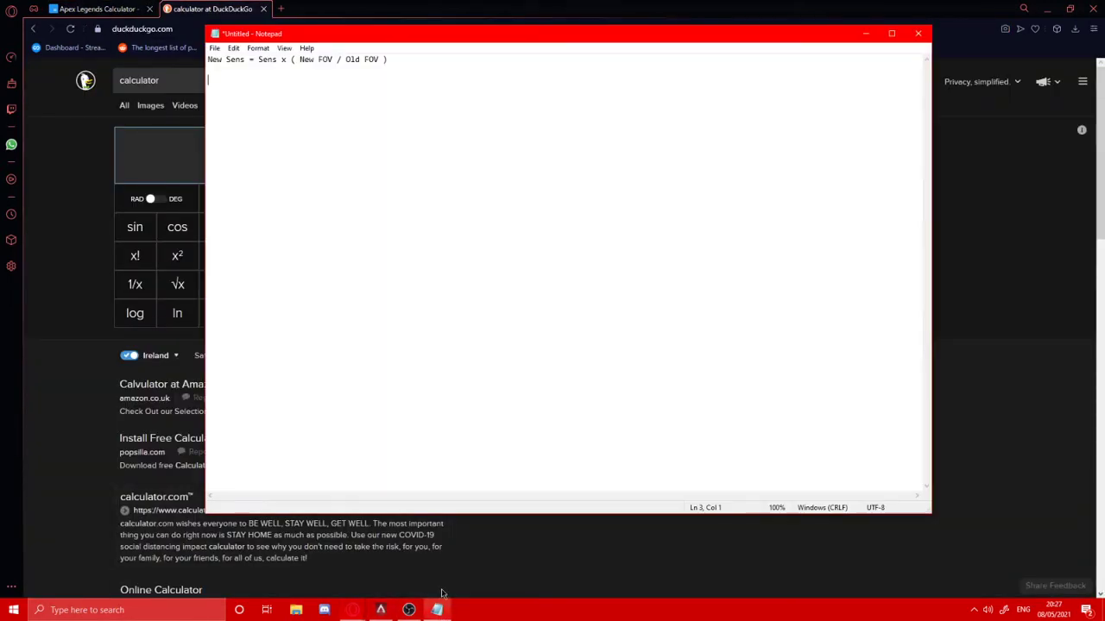
{"action": "left_click", "coordinate": [81, 326]}
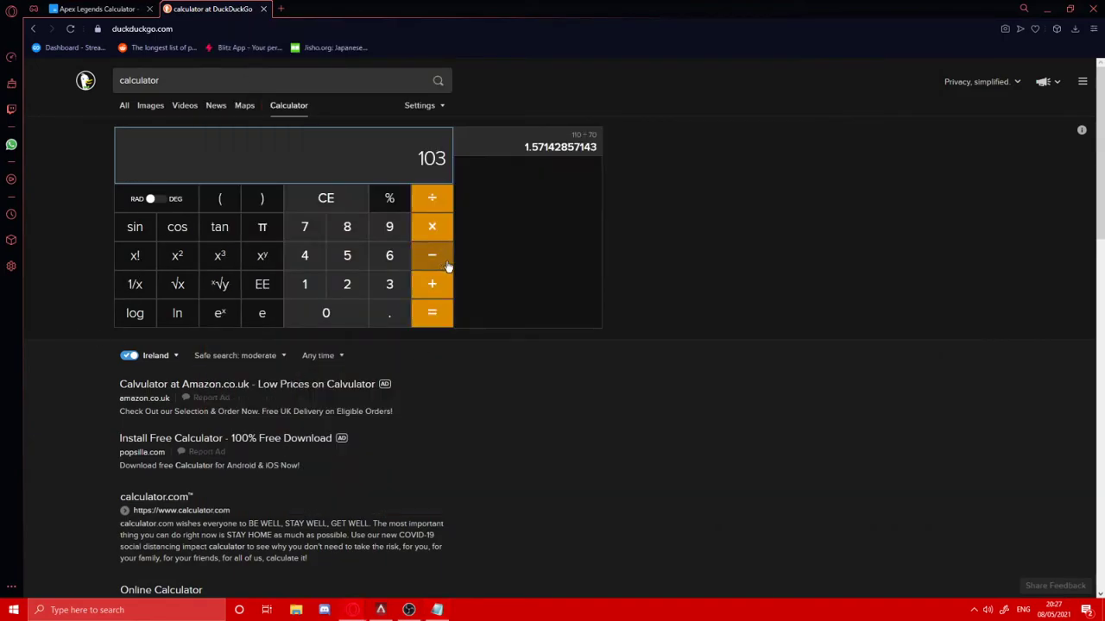
{"action": "left_click", "coordinate": [432, 198]}
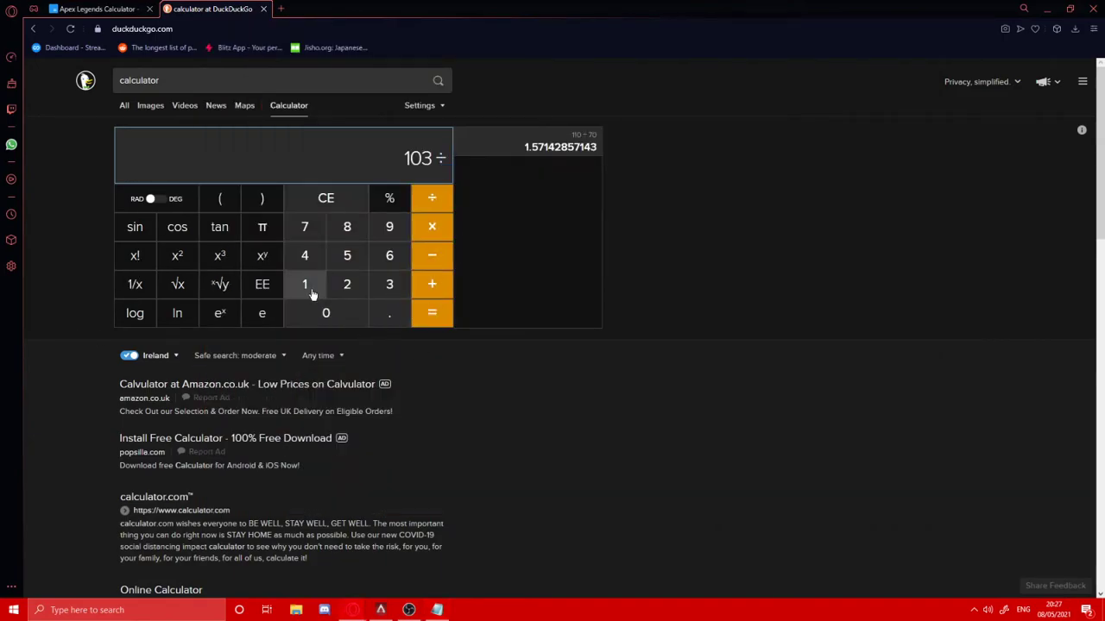
{"action": "left_click", "coordinate": [305, 284]}
{"action": "left_click", "coordinate": [347, 284]}
{"action": "left_click", "coordinate": [305, 255]}
{"action": "left_click", "coordinate": [389, 312]}
{"action": "left_click", "coordinate": [389, 259]}
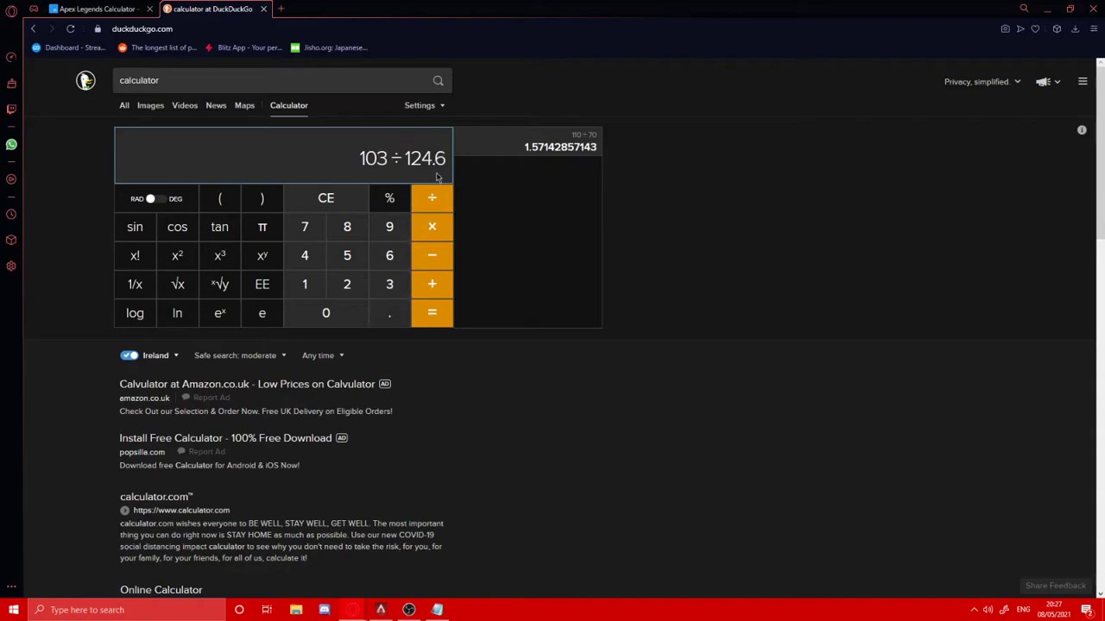
- Evaluate the FOV division and examine the resulting ratio
{"action": "left_click_drag", "start_coordinate": [363, 161], "coordinate": [449, 170]}
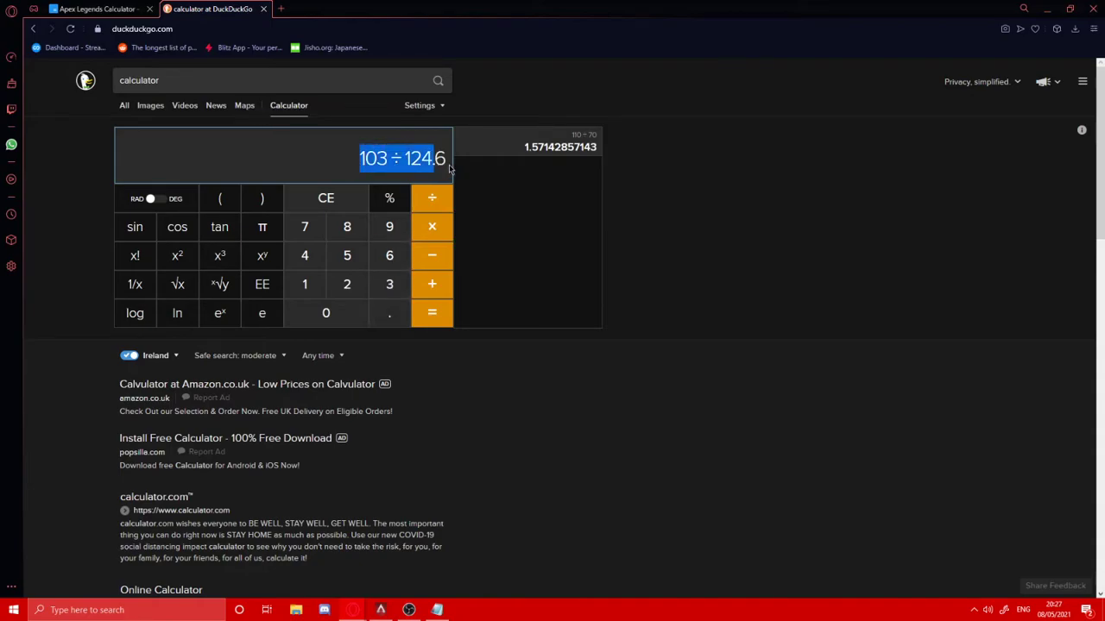
{"action": "left_click", "coordinate": [450, 169]}
{"action": "double_click", "coordinate": [418, 164]}
{"action": "left_click", "coordinate": [714, 212]}
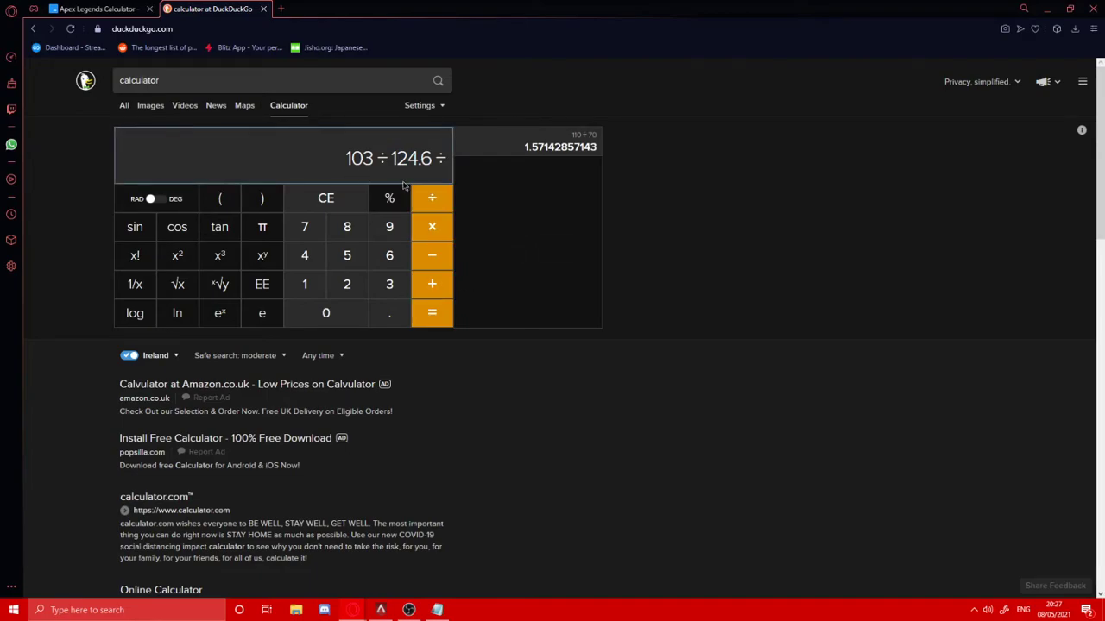
{"action": "left_click", "coordinate": [431, 312]}
{"action": "left_click_drag", "start_coordinate": [304, 160], "coordinate": [447, 160]}
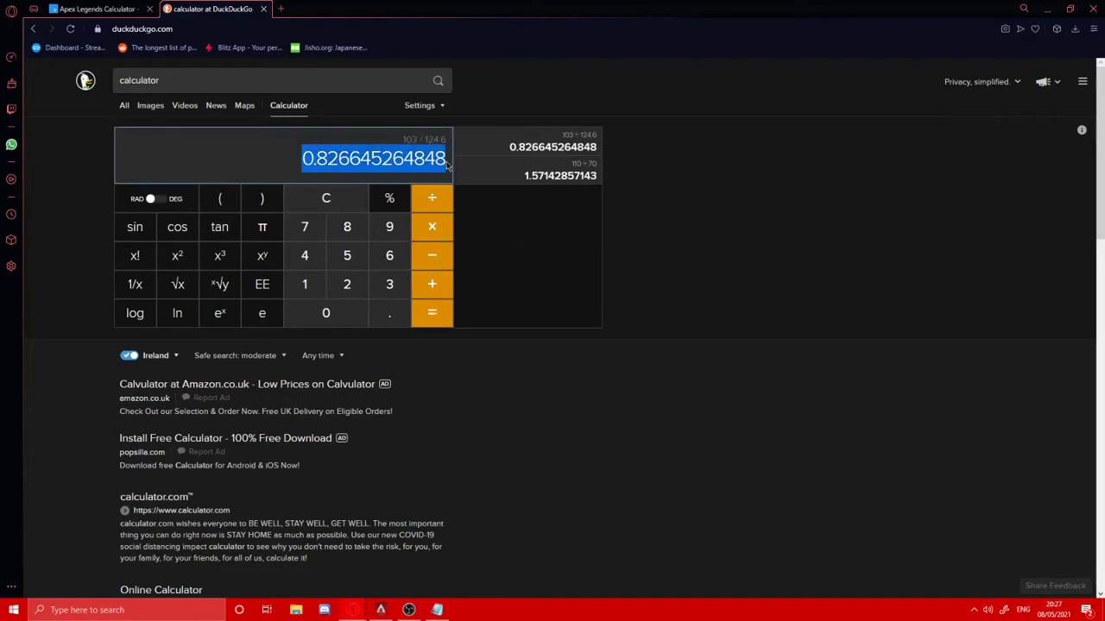
{"action": "left_click", "coordinate": [563, 199]}
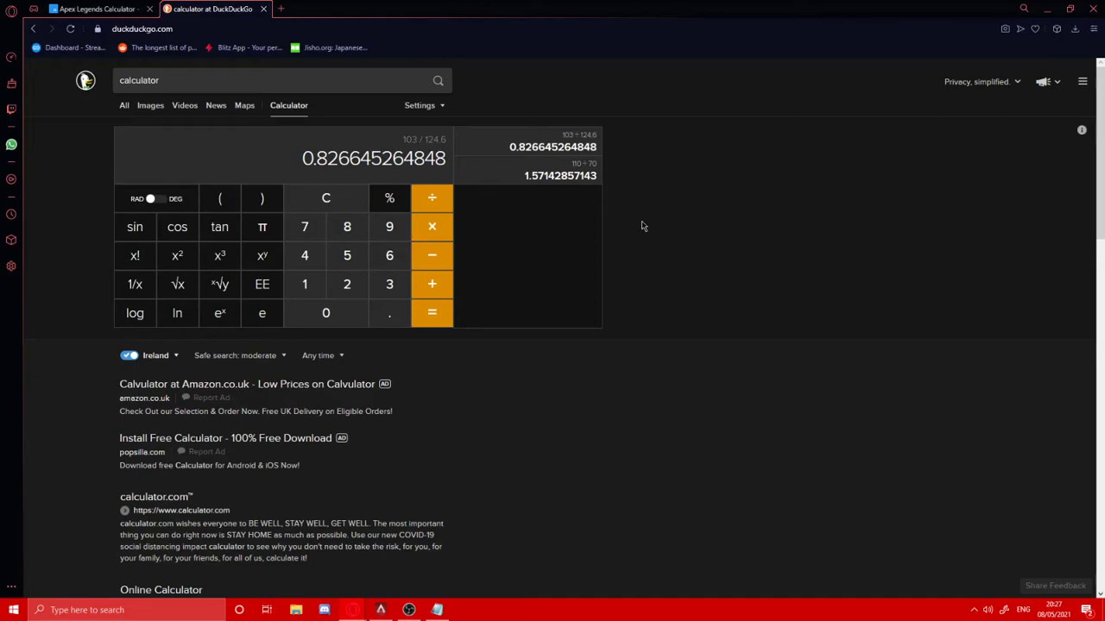
{"action": "left_click_drag", "start_coordinate": [302, 169], "coordinate": [447, 161]}
{"action": "left_click", "coordinate": [272, 155]}
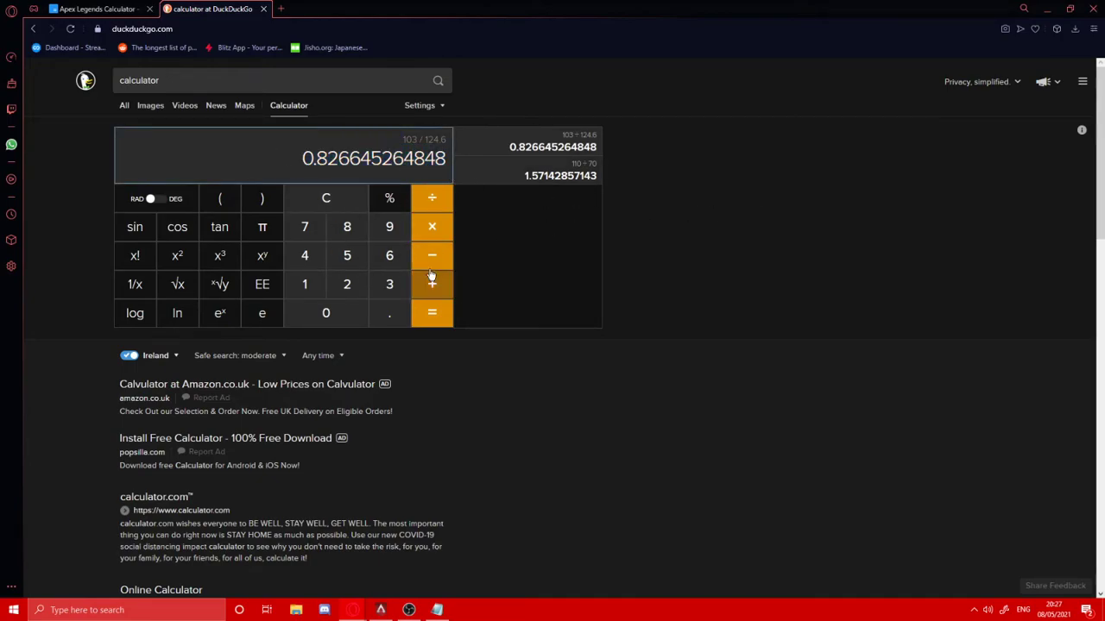
- Multiply the FOV ratio by the 1.8 sensitivity and examine the product as the new sensitivity
{"action": "left_click", "coordinate": [431, 226]}
{"action": "left_click", "coordinate": [305, 284]}
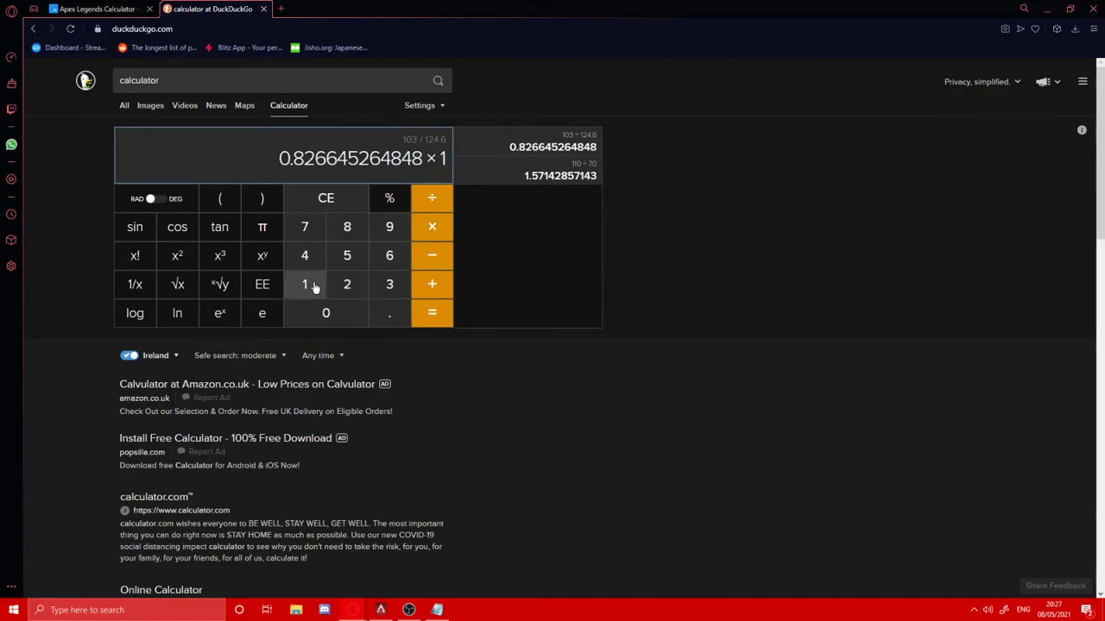
{"action": "left_click", "coordinate": [389, 312]}
{"action": "left_click", "coordinate": [389, 256]}
{"action": "left_click", "coordinate": [431, 312]}
{"action": "left_click_drag", "start_coordinate": [340, 168], "coordinate": [449, 164]}
{"action": "left_click", "coordinate": [377, 178]}
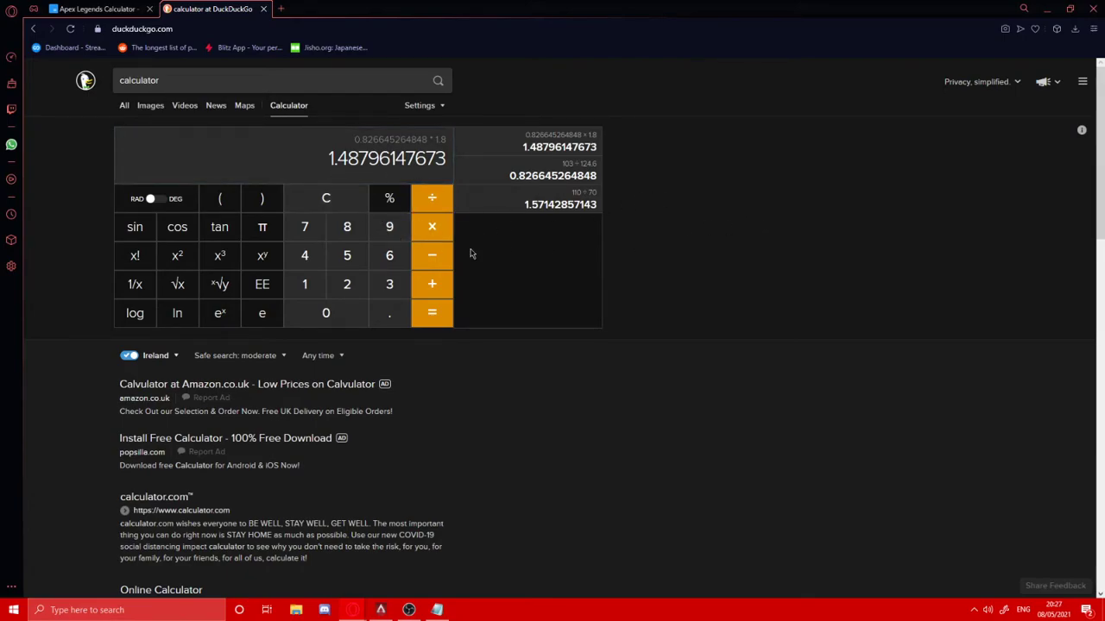
{"action": "left_click_drag", "start_coordinate": [447, 173], "coordinate": [330, 176]}
{"action": "left_click", "coordinate": [364, 182]}
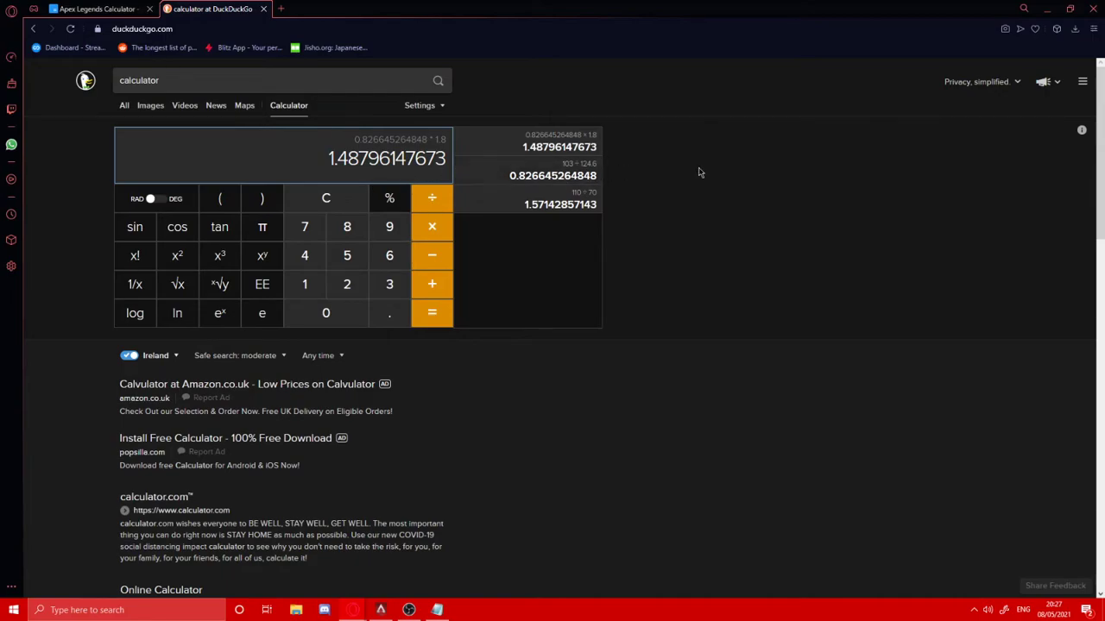
- Switch back to the Apex Legends Calculator page and check the HFOV of the 1x Scope, Pistol, SMG, Shotgun row
{"action": "left_click", "coordinate": [112, 11]}
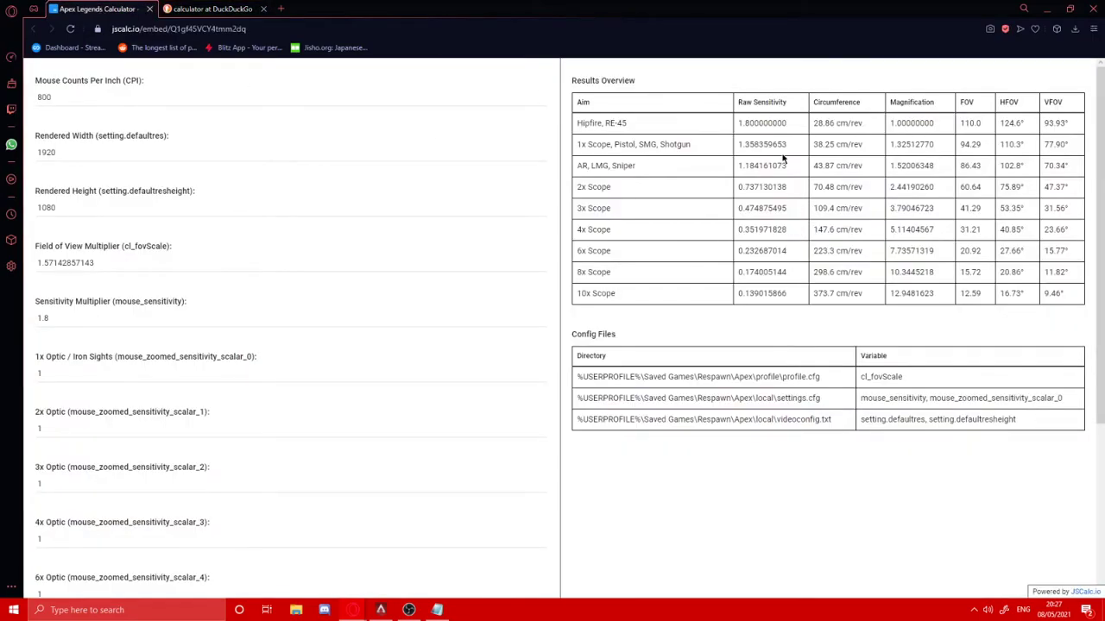
{"action": "left_click_drag", "start_coordinate": [1027, 144], "coordinate": [998, 145]}
{"action": "left_click", "coordinate": [1030, 96]}
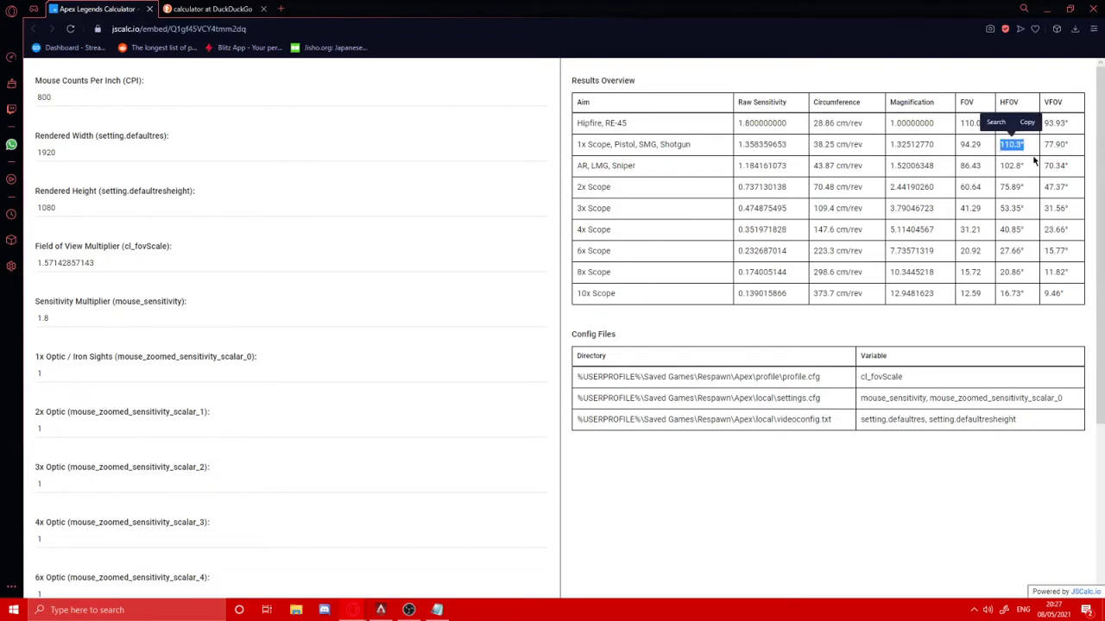
{"action": "left_click", "coordinate": [1027, 150]}
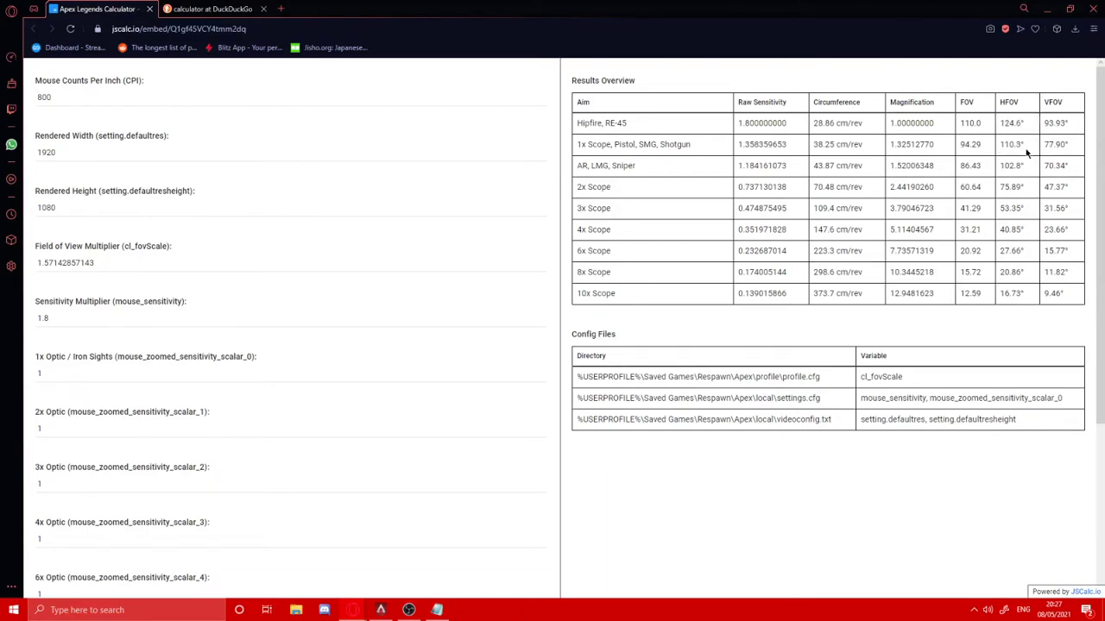
- Examine the raw sensitivity of the 1x Scope, Pistol, SMG, Shotgun row and the 2x Scope row
{"action": "mouse_move", "coordinate": [784, 144]}
{"action": "left_mouse_down"}
{"action": "mouse_move", "coordinate": [738, 145]}
{"action": "mouse_move", "coordinate": [790, 152]}
{"action": "left_mouse_up"}
{"action": "left_click", "coordinate": [762, 156]}
{"action": "left_click", "coordinate": [792, 154]}
{"action": "left_click_drag", "start_coordinate": [791, 147], "coordinate": [725, 148]}
{"action": "left_click_drag", "start_coordinate": [787, 193], "coordinate": [732, 190]}
{"action": "left_click", "coordinate": [176, 376]}
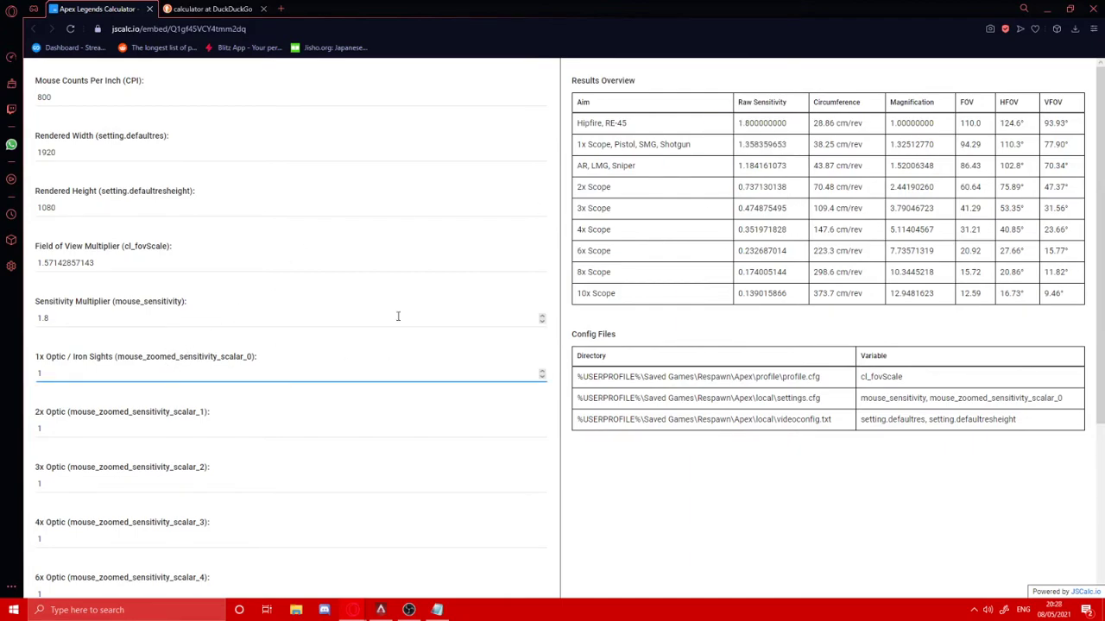
- Try a Field of View Multiplier of 1.5 to compare the 1x Scope raw sensitivity, and undo the change
{"action": "left_click_drag", "start_coordinate": [95, 263], "coordinate": [51, 270]}
{"action": "key", "text": "BackSpace"}
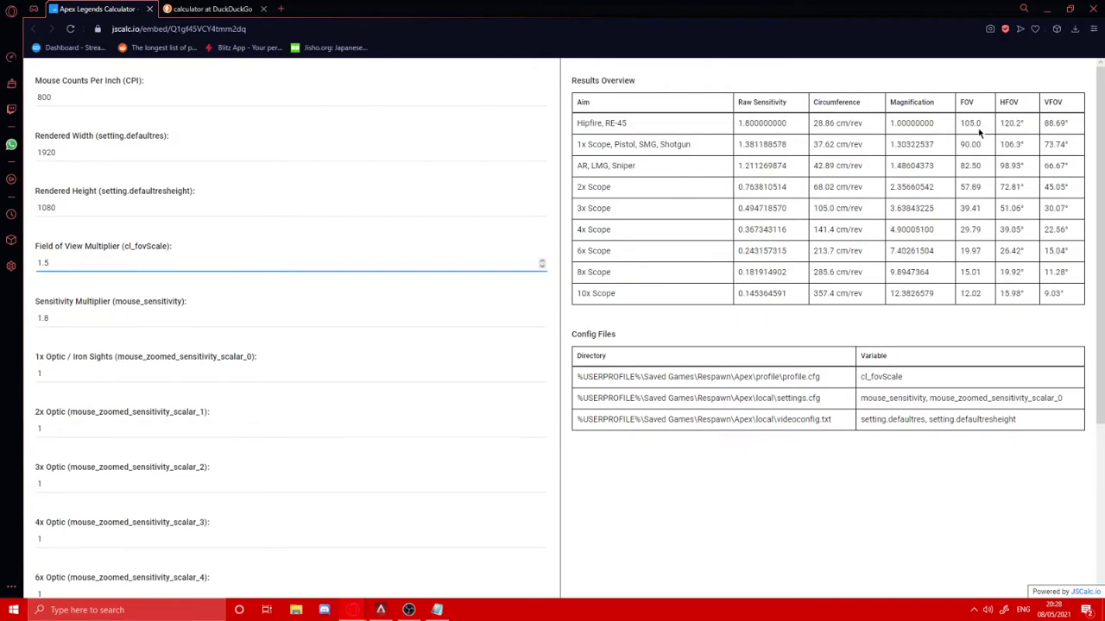
{"action": "left_click", "coordinate": [989, 128]}
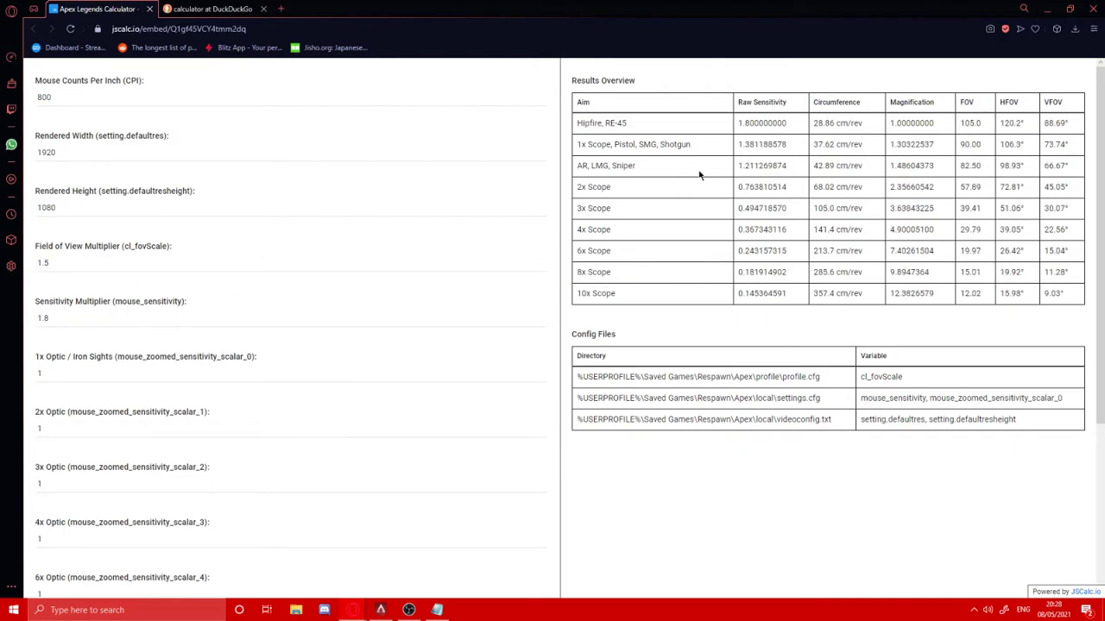
{"action": "left_click_drag", "start_coordinate": [791, 149], "coordinate": [753, 154]}
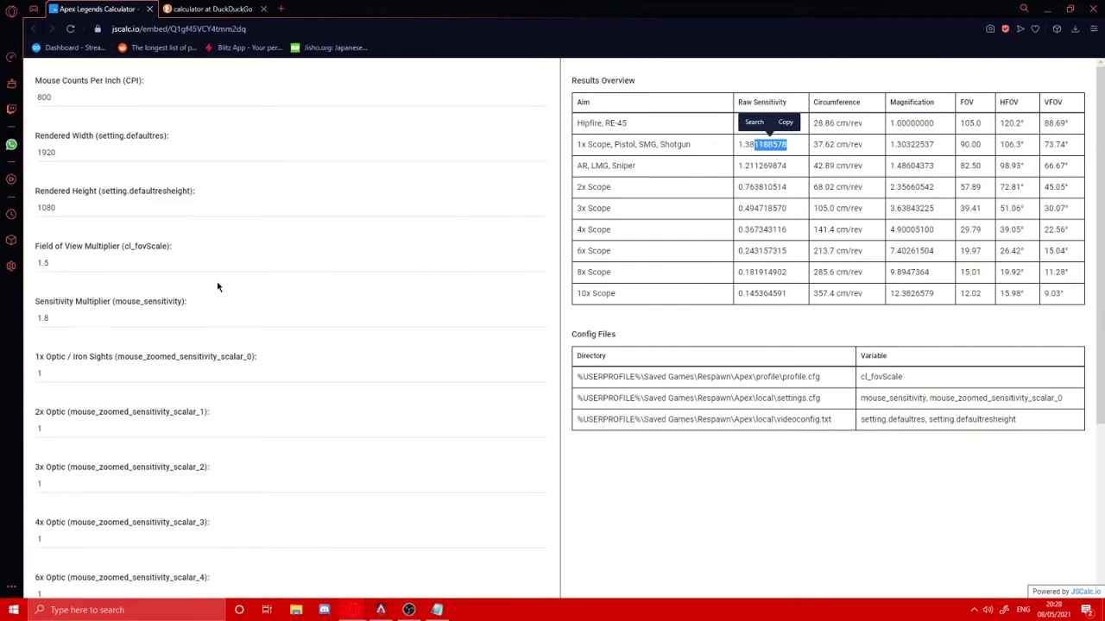
{"action": "left_click", "coordinate": [101, 261]}
{"action": "key", "text": "ctrl+z"}
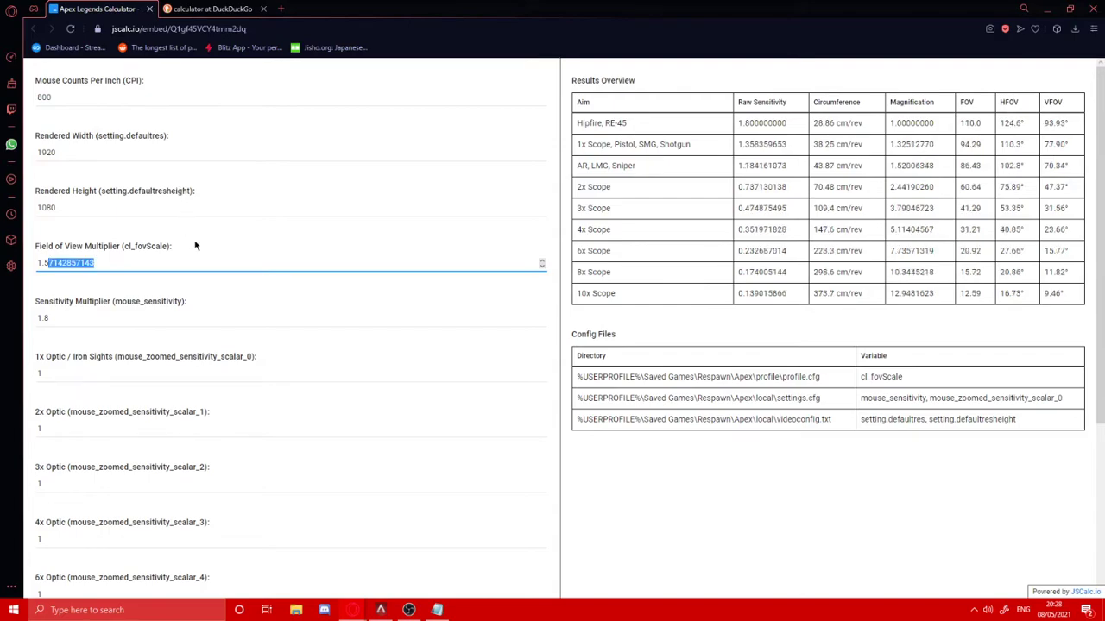
{"action": "left_click", "coordinate": [188, 252]}
- Check the raw sensitivity of the 1x Scope, Pistol, SMG, Shotgun row
{"action": "left_click_drag", "start_coordinate": [798, 148], "coordinate": [744, 146]}
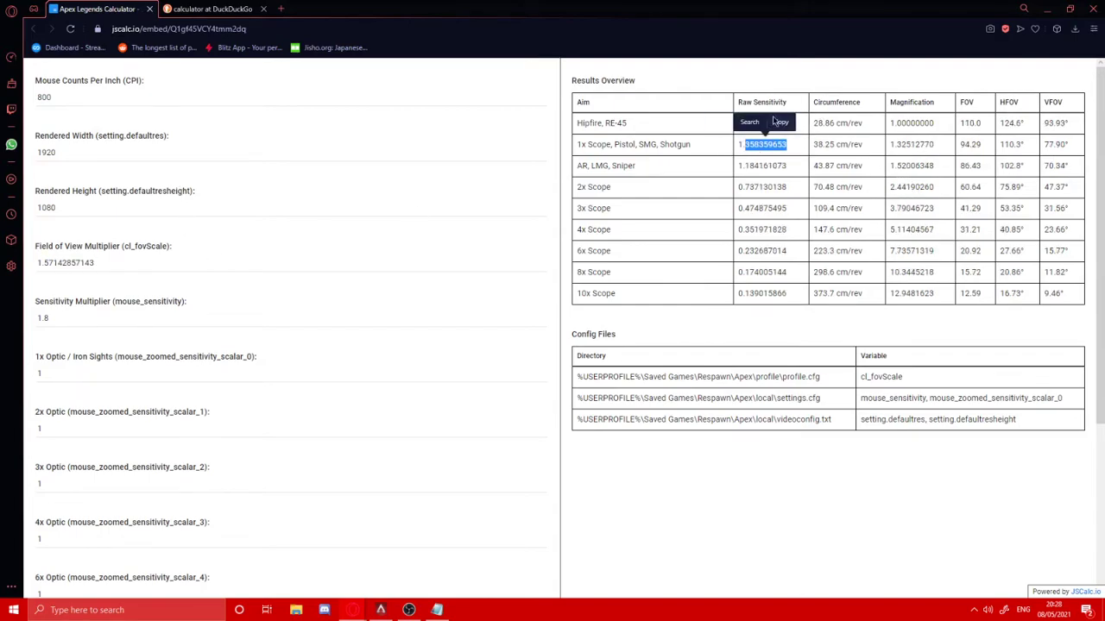
{"action": "left_click", "coordinate": [796, 151]}
{"action": "left_click_drag", "start_coordinate": [792, 151], "coordinate": [736, 145]}
{"action": "left_click", "coordinate": [894, 145]}
{"action": "left_click", "coordinate": [801, 153]}
- In Notepad, write "1.49 = 1.8 x ( 103 / 124.6 )" and "1.49 / 3.1818181 = 0.47" on separate lines below the formula
{"action": "left_click", "coordinate": [246, 10]}
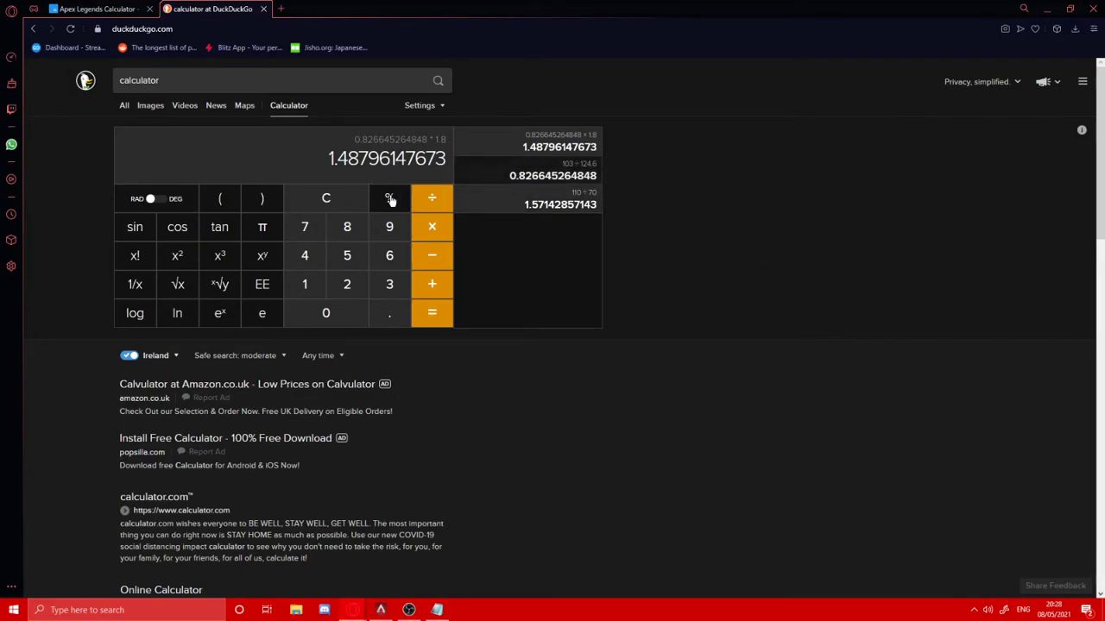
{"action": "left_click", "coordinate": [437, 610]}
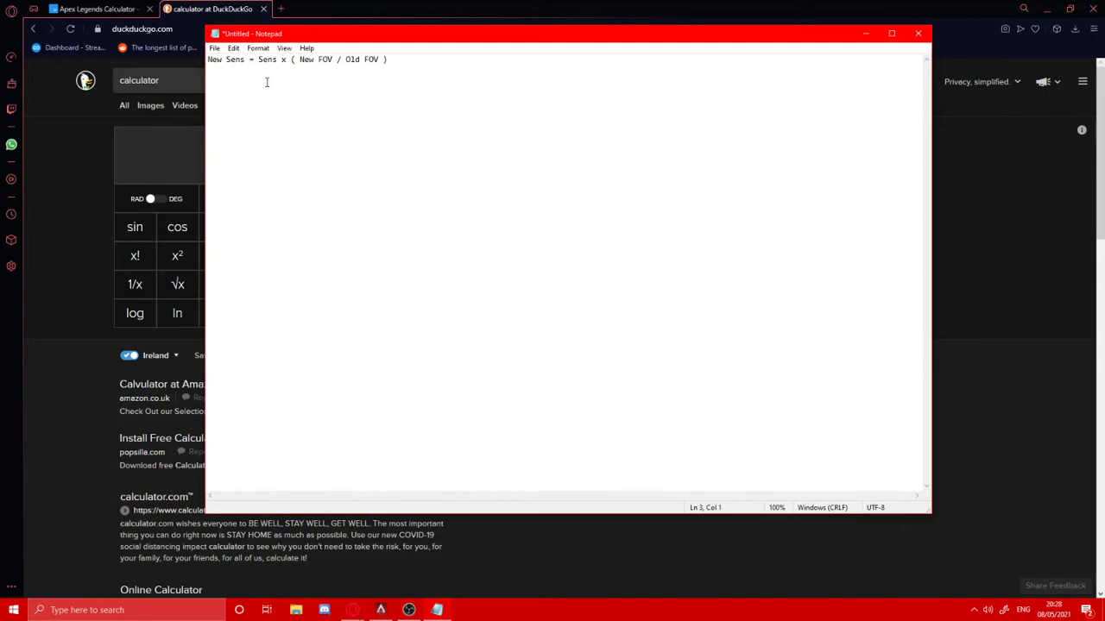
{"action": "type", "text": "7"}
{"action": "type", "text": "1."}
{"action": "type", "text": "49 ="}
{"action": "type", "text": " 1.8 x "}
{"action": "type", "text": "."}
{"action": "type", "text": "1"}
{"action": "type", "text": ".49/3.189"}
{"action": "type", "text": "818181"}
{"action": "left_click", "coordinate": [231, 101]}
{"action": "left_click", "coordinate": [226, 101]}
{"action": "left_click", "coordinate": [378, 200]}
- Review the complete conversion formula and its worked example lines in the note
{"action": "left_click_drag", "start_coordinate": [325, 101], "coordinate": [200, 58]}
{"action": "left_click", "coordinate": [367, 112]}
{"action": "left_click", "coordinate": [402, 123]}
{"action": "left_click_drag", "start_coordinate": [324, 101], "coordinate": [208, 58]}
{"action": "left_click", "coordinate": [336, 111]}
- Switch back to the DuckDuckGo calculator, divide the unrounded new sensitivity by 3.181818 and examine the quotient
{"action": "left_click", "coordinate": [80, 220]}
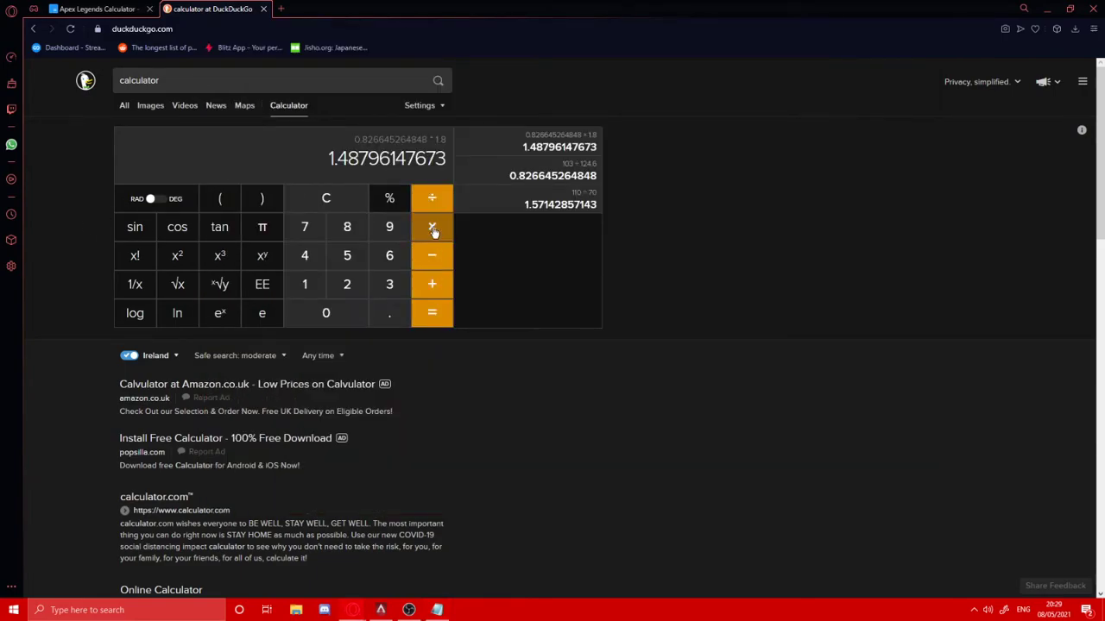
{"action": "left_click", "coordinate": [434, 231]}
{"action": "left_click", "coordinate": [343, 202]}
{"action": "left_click", "coordinate": [431, 199]}
{"action": "left_click", "coordinate": [392, 292]}
{"action": "left_click", "coordinate": [392, 314]}
{"action": "left_click", "coordinate": [307, 285]}
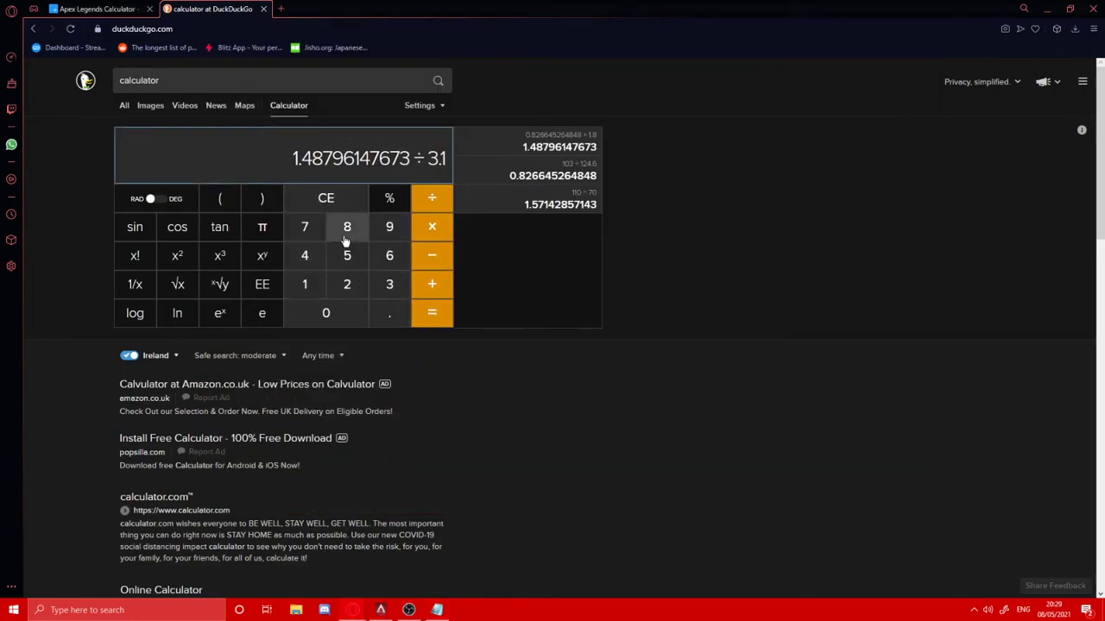
{"action": "type", "text": "81818"}
{"action": "key", "text": "Return"}
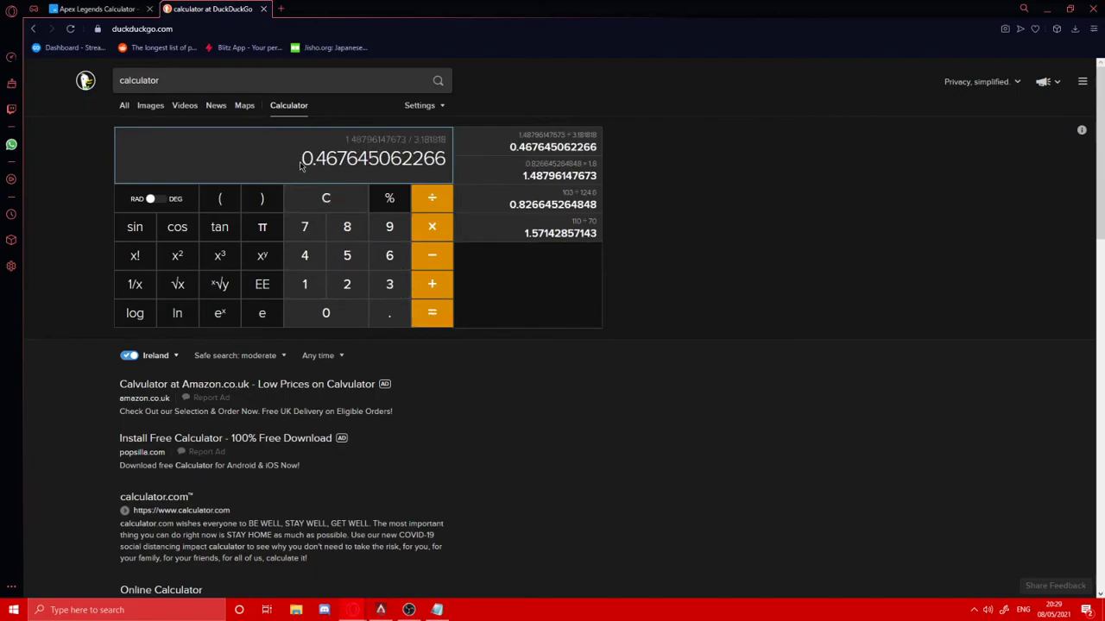
{"action": "left_click_drag", "start_coordinate": [301, 165], "coordinate": [355, 175]}
{"action": "left_click", "coordinate": [356, 176]}
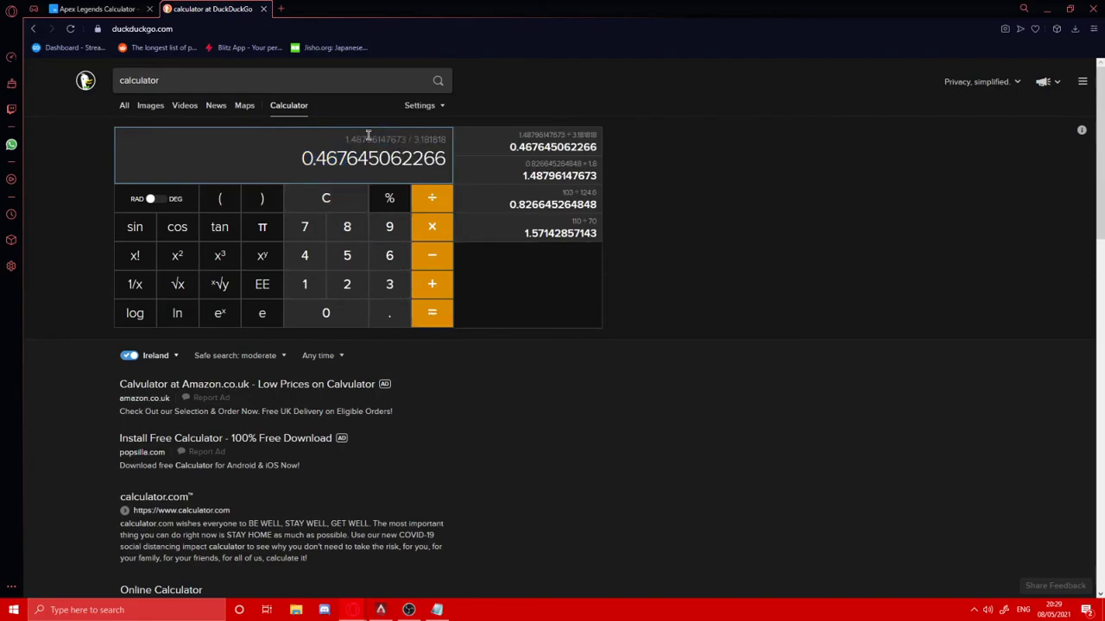
- Clear the calculator and compute 1.49 ÷ 3.181818 from the rounded sensitivity
{"action": "left_click", "coordinate": [345, 199]}
{"action": "left_click", "coordinate": [304, 283]}
{"action": "left_click", "coordinate": [389, 313]}
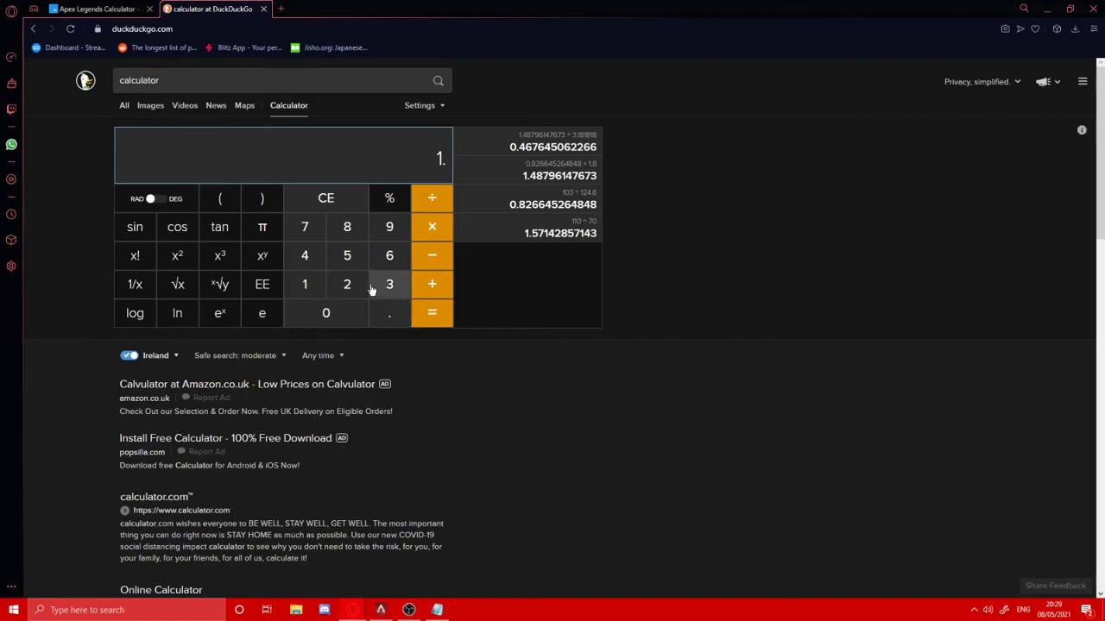
{"action": "left_click", "coordinate": [304, 255]}
{"action": "left_click", "coordinate": [389, 226]}
{"action": "left_click", "coordinate": [432, 197]}
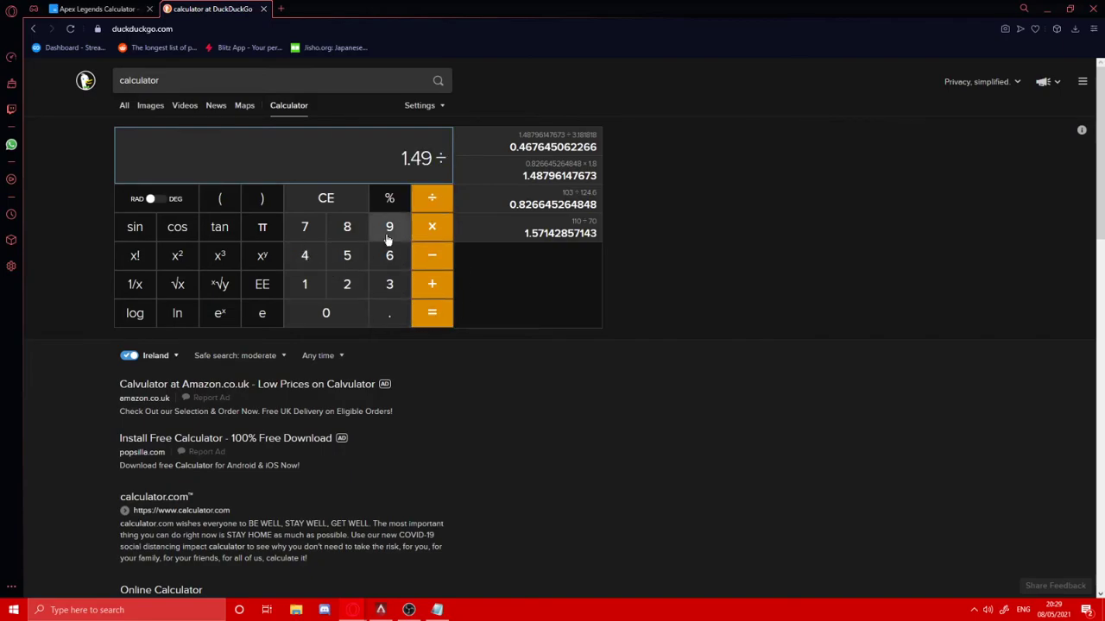
{"action": "left_click", "coordinate": [389, 284]}
{"action": "left_click", "coordinate": [389, 312]}
{"action": "left_click", "coordinate": [305, 284]}
{"action": "left_click", "coordinate": [347, 227]}
{"action": "left_click", "coordinate": [305, 284]}
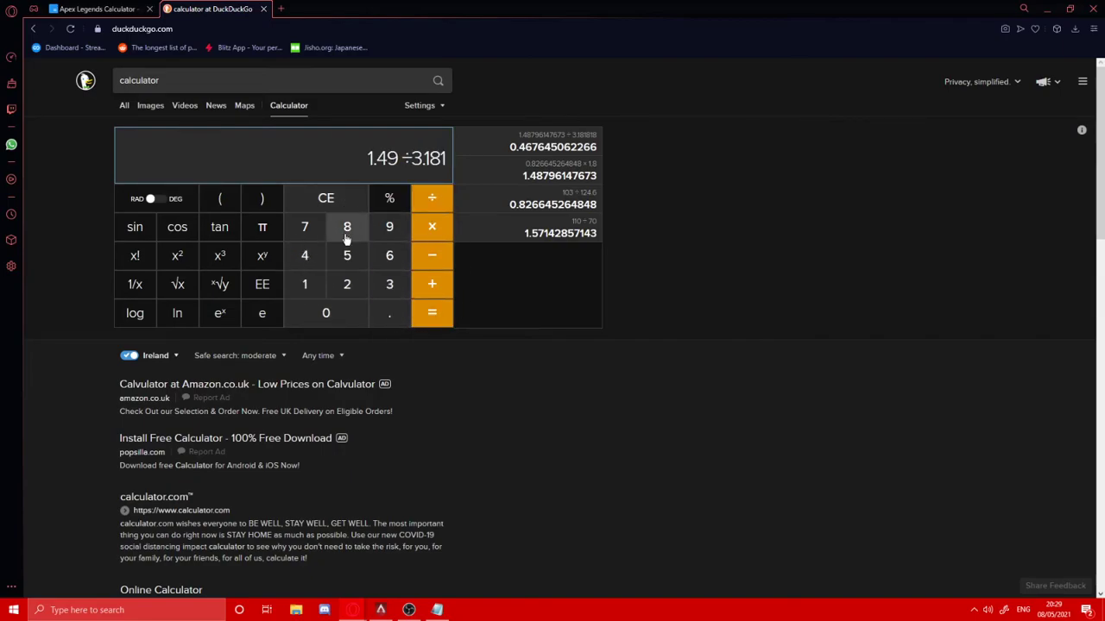
{"action": "left_click", "coordinate": [347, 226]}
{"action": "left_click", "coordinate": [304, 284]}
{"action": "left_click", "coordinate": [347, 226]}
{"action": "left_click", "coordinate": [431, 312]}
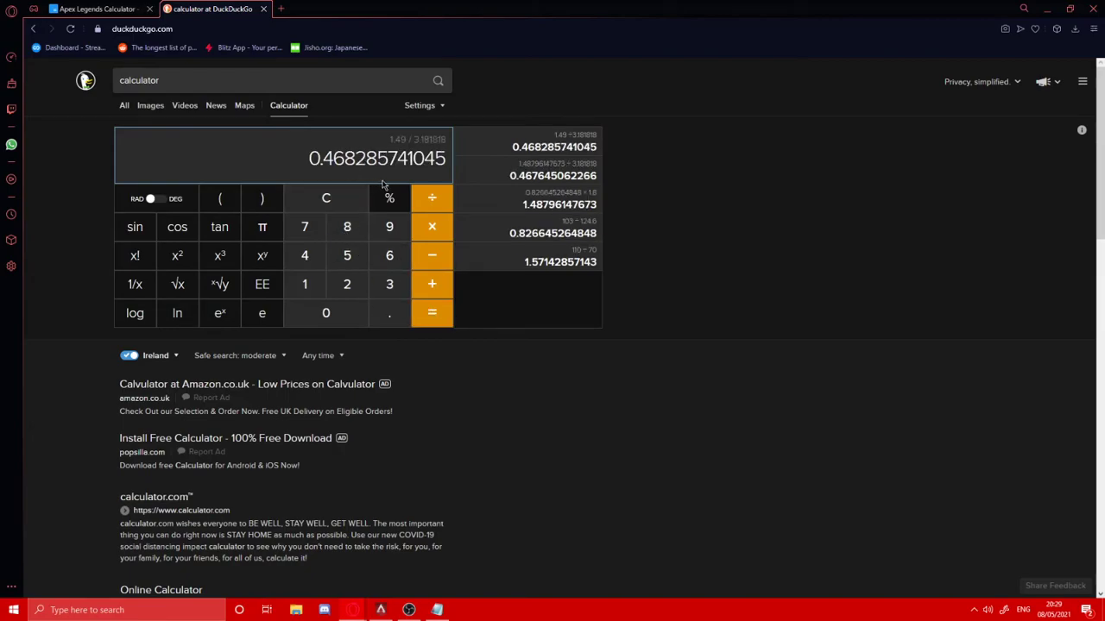
- Compare the calculator's quotient with the converted sensitivity written in the last line of the Notepad note
{"action": "left_click_drag", "start_coordinate": [302, 163], "coordinate": [418, 176]}
{"action": "left_click", "coordinate": [437, 609]}
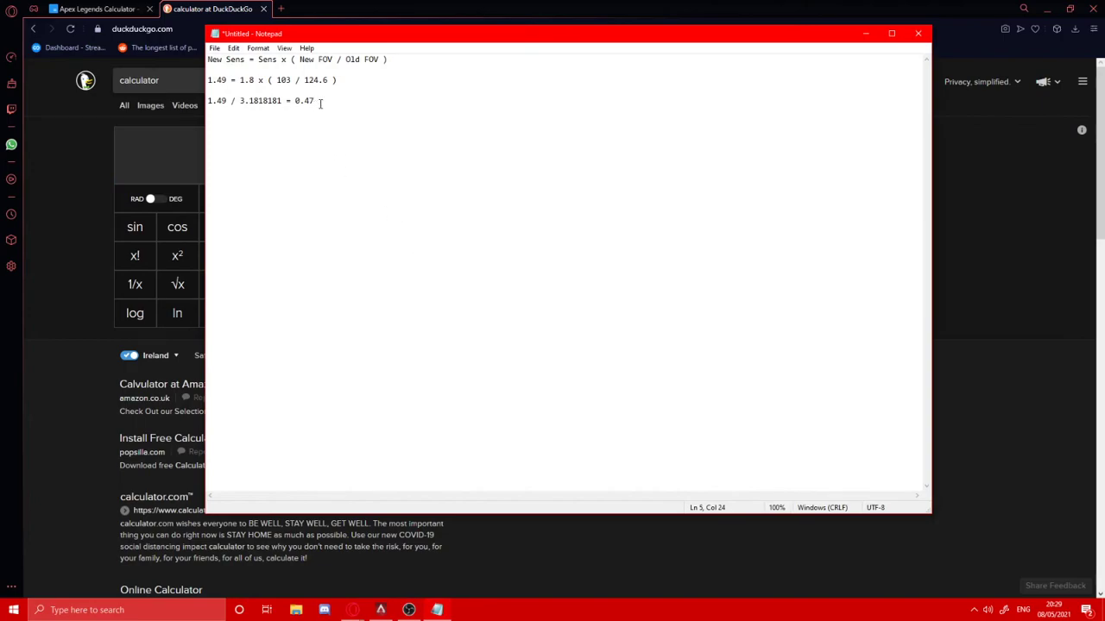
{"action": "left_click", "coordinate": [349, 106]}
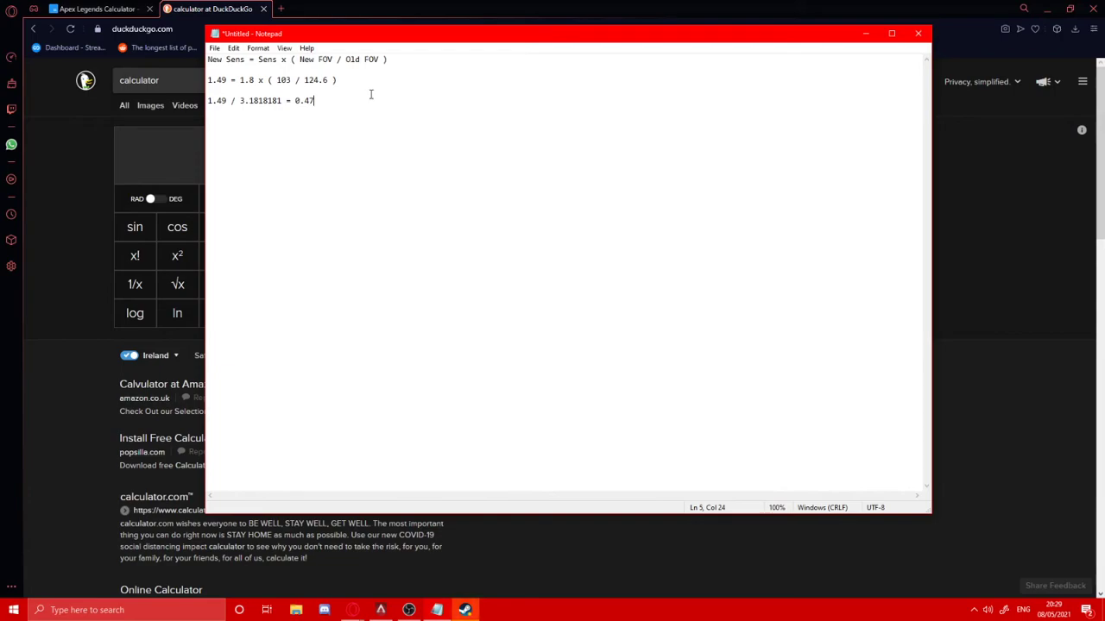
{"action": "left_click", "coordinate": [1046, 214]}
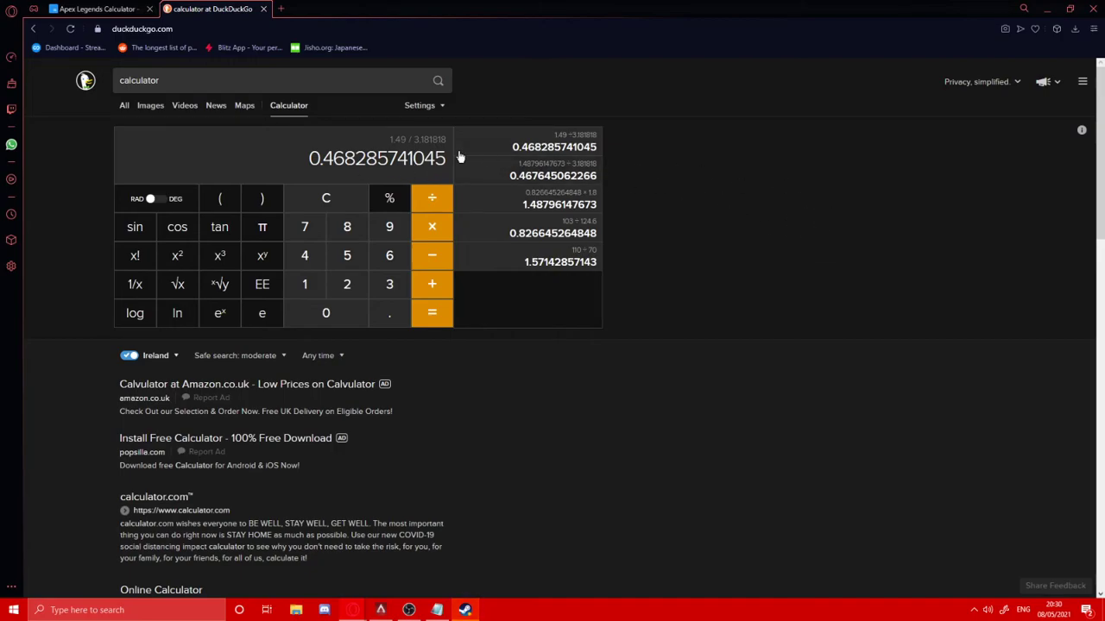
{"action": "left_click", "coordinate": [354, 208]}
- Switch to the Apex Legends Calculator page and examine the 1x Scope row's raw sensitivity and HFOV
{"action": "left_click", "coordinate": [104, 10]}
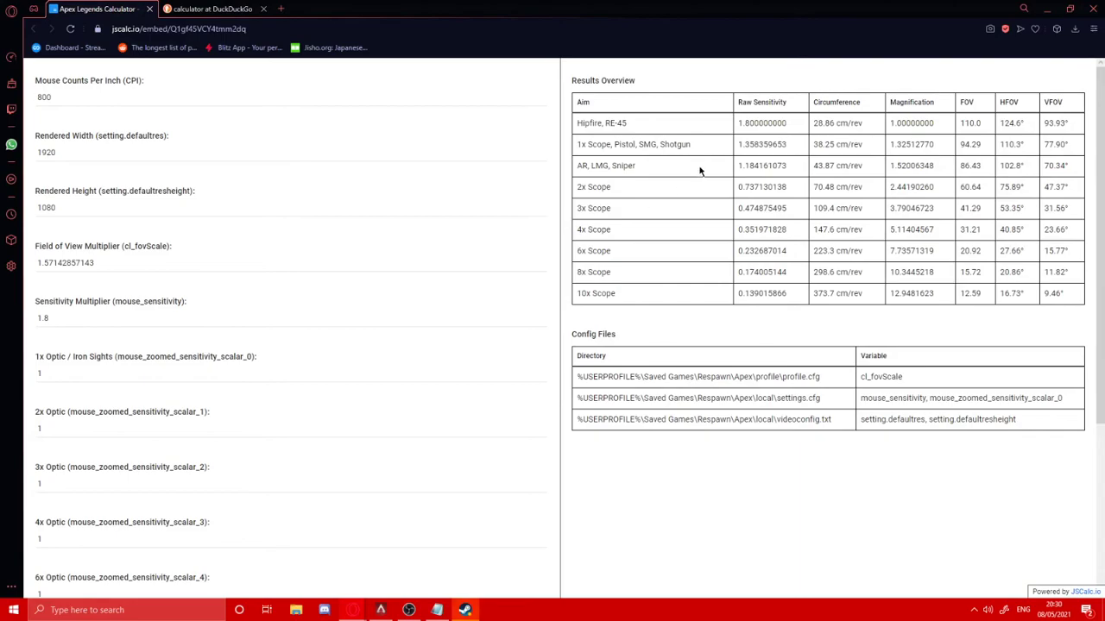
{"action": "left_click_drag", "start_coordinate": [800, 150], "coordinate": [726, 148]}
{"action": "left_click", "coordinate": [792, 152]}
{"action": "left_click_drag", "start_coordinate": [1027, 152], "coordinate": [1002, 145]}
{"action": "left_click_drag", "start_coordinate": [792, 145], "coordinate": [718, 153]}
{"action": "left_click", "coordinate": [792, 154]}
{"action": "left_click_drag", "start_coordinate": [1027, 152], "coordinate": [989, 151]}
{"action": "left_click", "coordinate": [1030, 158]}
{"action": "left_click", "coordinate": [1029, 150]}
- Reopen the Notepad note and review which sensitivity and FOV values the formula needs
{"action": "left_click", "coordinate": [216, 9]}
{"action": "left_click", "coordinate": [436, 610]}
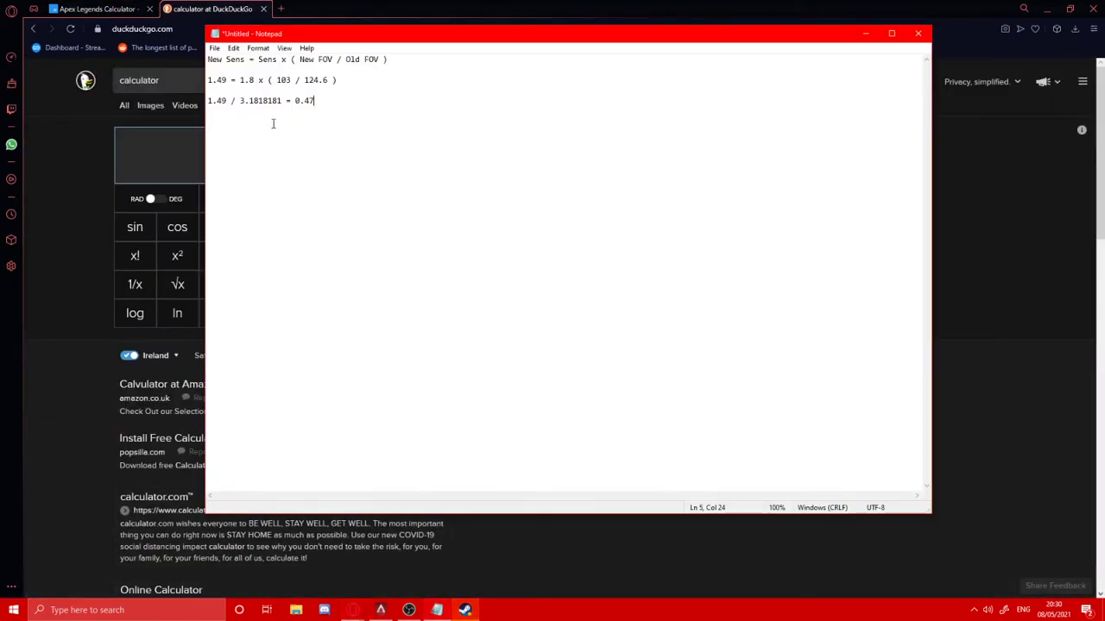
{"action": "left_click_drag", "start_coordinate": [335, 111], "coordinate": [222, 59]}
{"action": "left_click", "coordinate": [439, 170]}
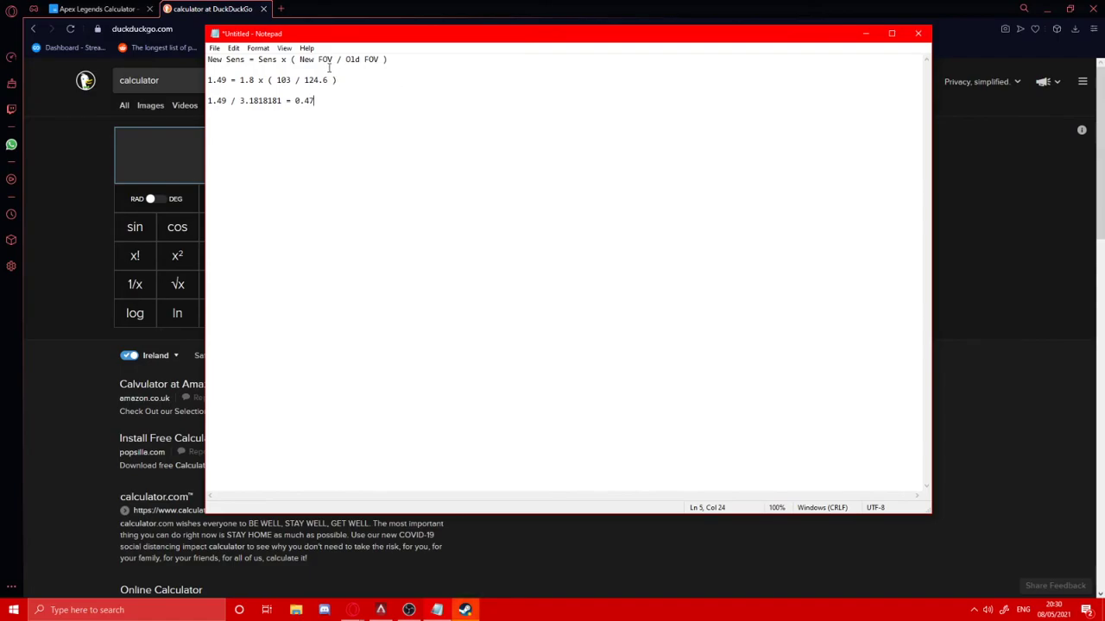
- Switch to the Apex Legends Calculator page and set the Mouse Counts Per Inch to 900
{"action": "left_click", "coordinate": [95, 9]}
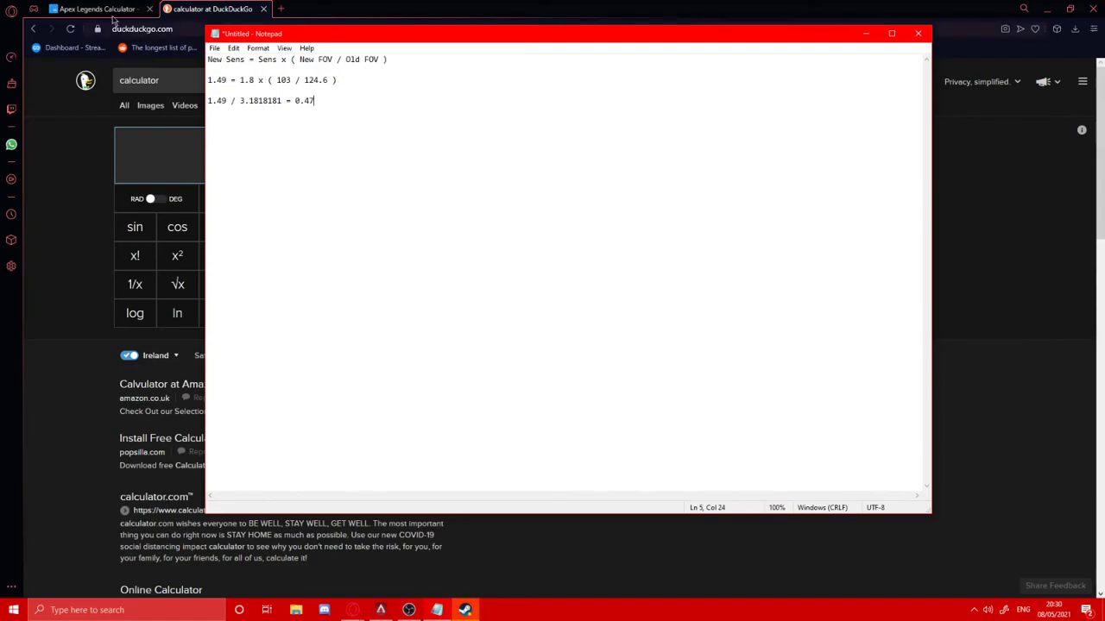
{"action": "left_click_drag", "start_coordinate": [56, 97], "coordinate": [5, 105]}
{"action": "type", "text": "900"}
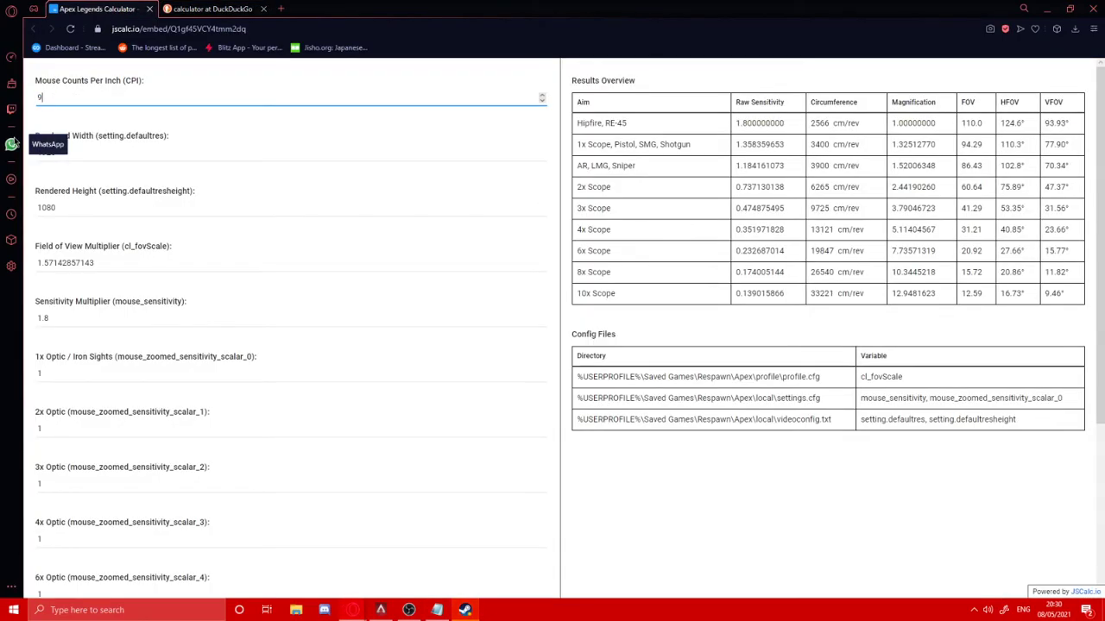
{"action": "left_click", "coordinate": [136, 76]}
- Set the Sensitivity Multiplier to 1.1 and check the 1x Scope row's raw sensitivity
{"action": "left_click_drag", "start_coordinate": [48, 318], "coordinate": [17, 334]}
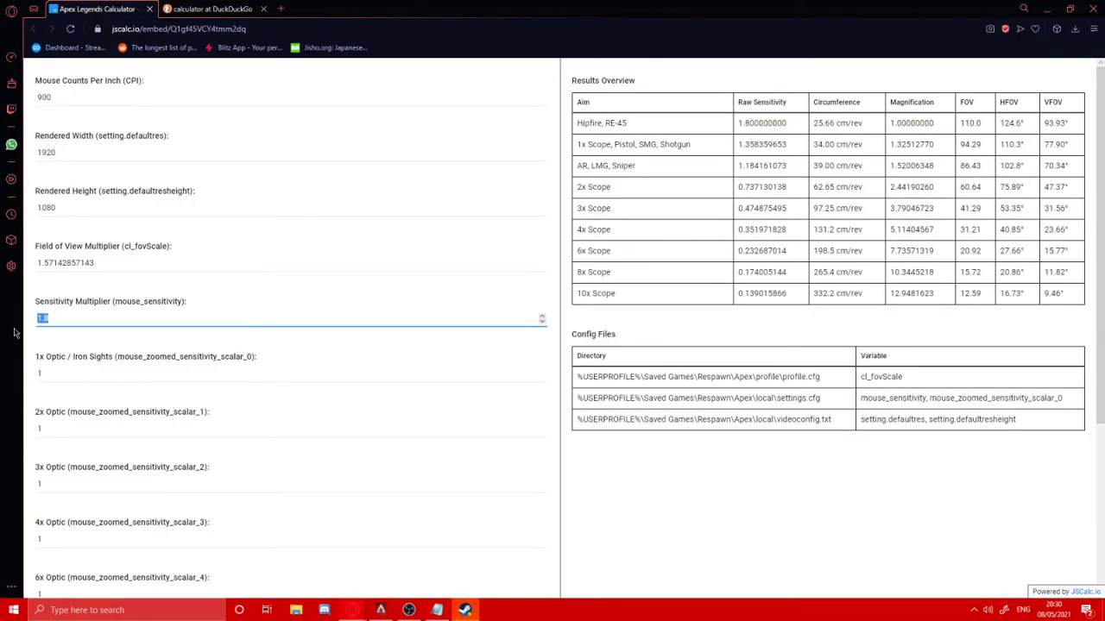
{"action": "type", "text": "1.1"}
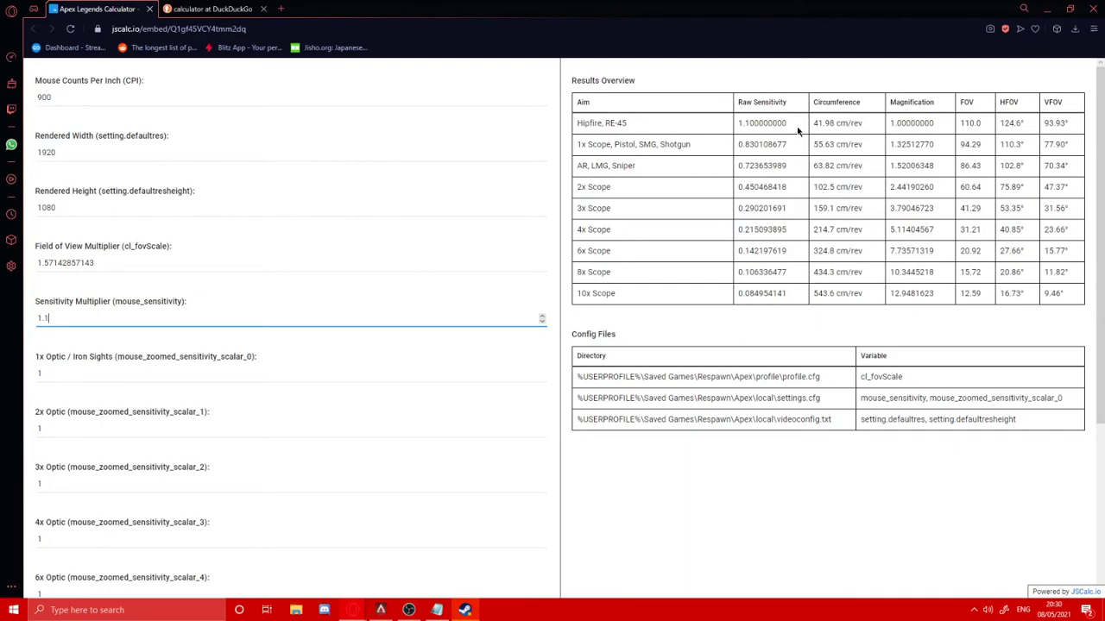
{"action": "left_click_drag", "start_coordinate": [788, 124], "coordinate": [739, 147]}
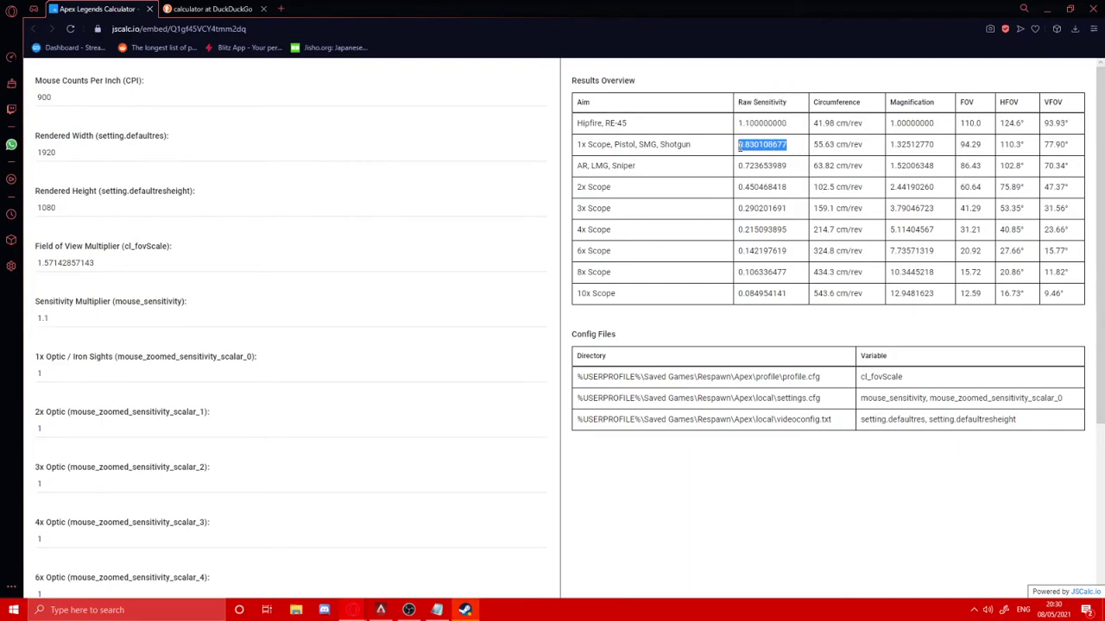
{"action": "left_click", "coordinate": [795, 155]}
- Set the 1x Optic / Iron Sights multiplier to 1.18 and check the 1x Scope row's raw sensitivity and HFOV
{"action": "left_click", "coordinate": [99, 372]}
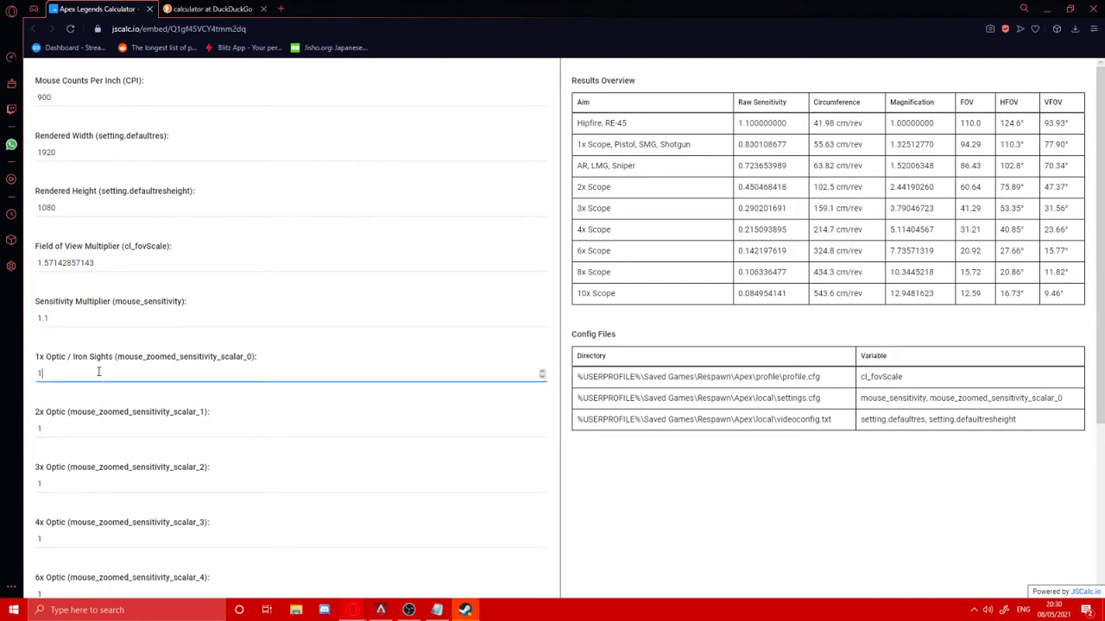
{"action": "type", "text": ".181"}
{"action": "key", "text": "BackSpace"}
{"action": "left_click_drag", "start_coordinate": [787, 145], "coordinate": [722, 147]}
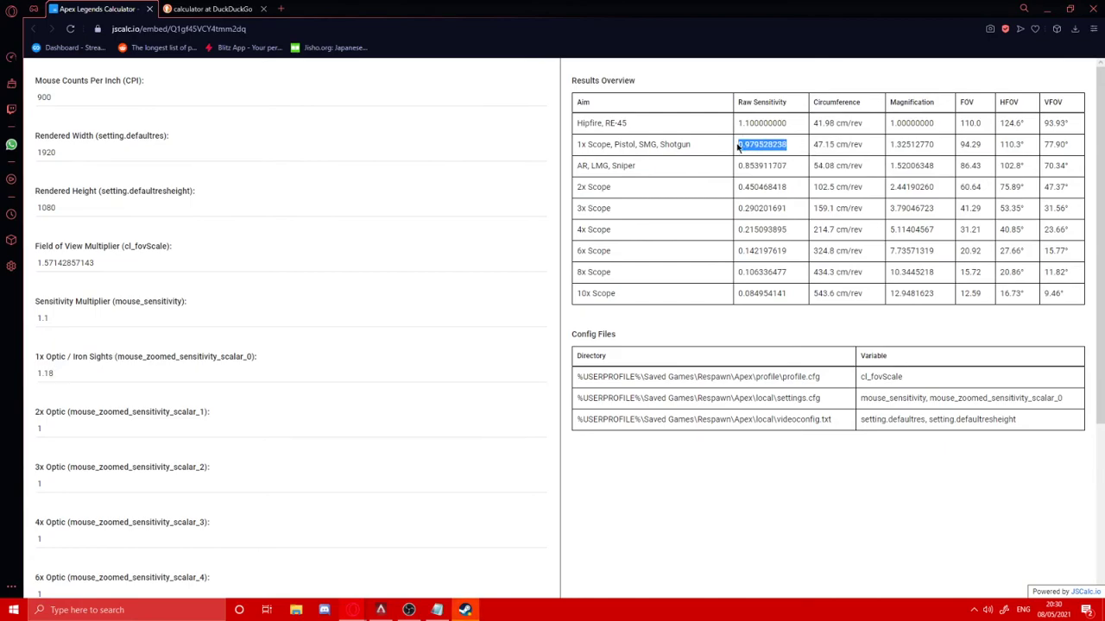
{"action": "left_click_drag", "start_coordinate": [1027, 145], "coordinate": [994, 149]}
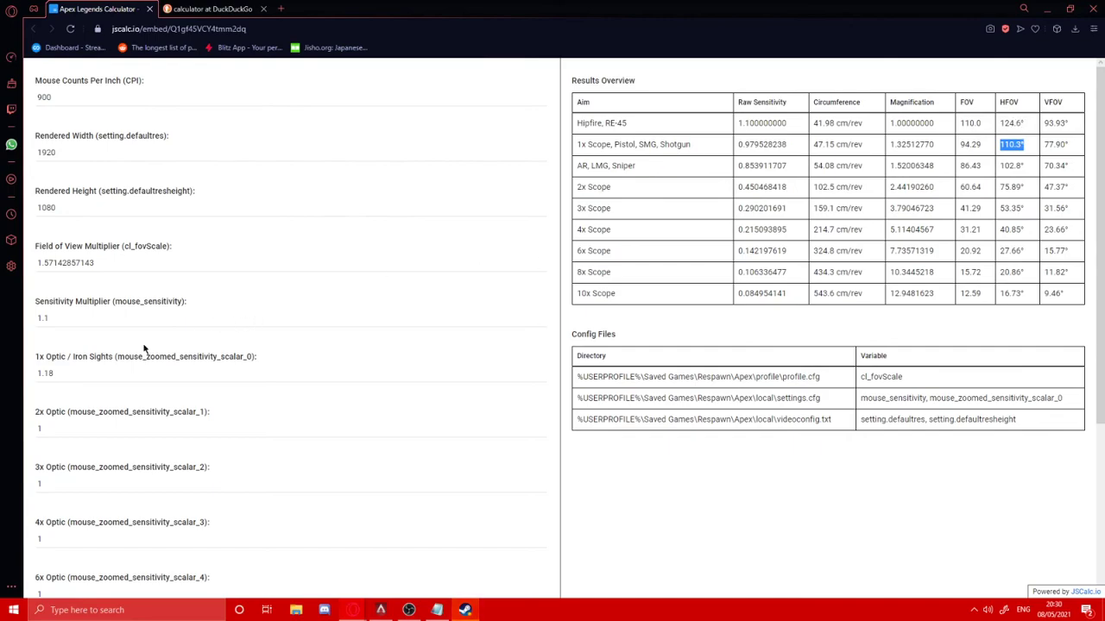
- Set the Rendered Width to 1440 and the Rendered Height to 900
{"action": "left_click", "coordinate": [75, 376]}
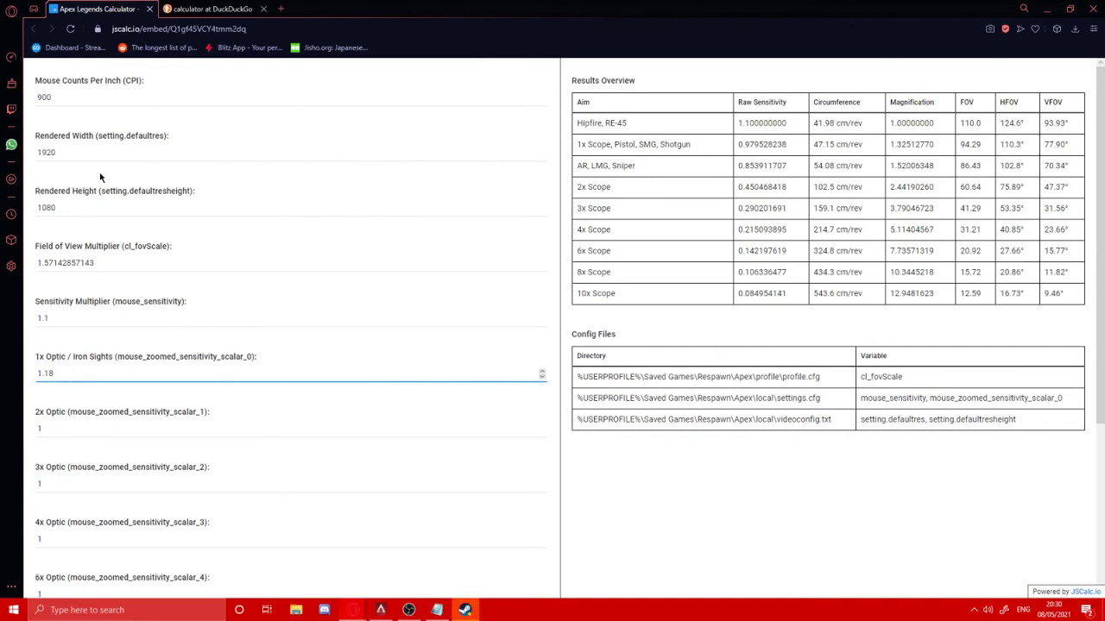
{"action": "left_click_drag", "start_coordinate": [82, 155], "coordinate": [28, 168]}
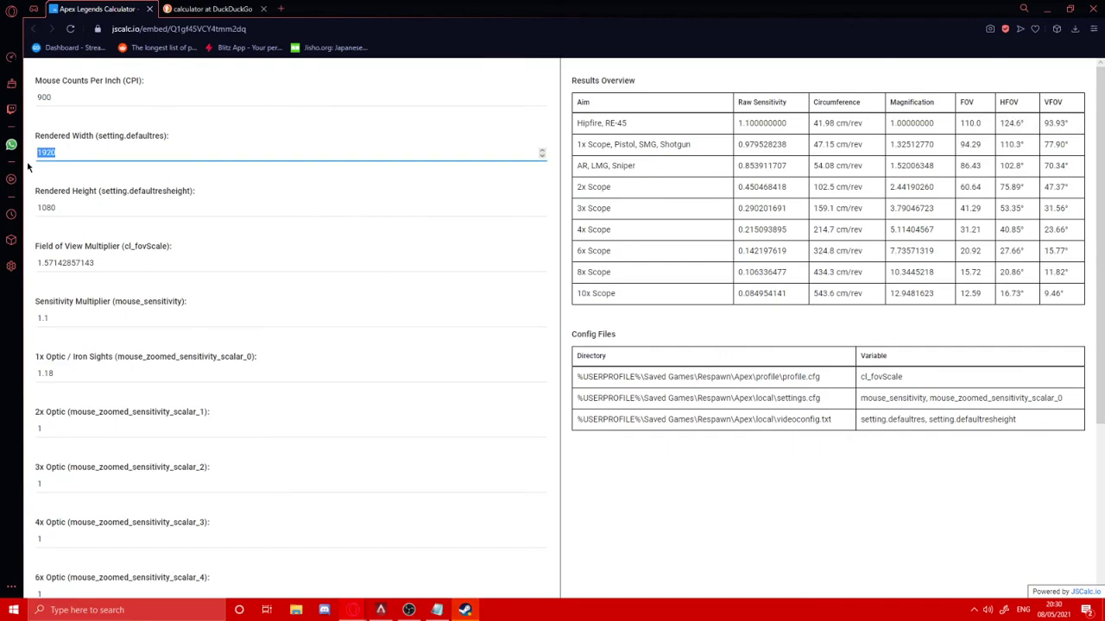
{"action": "type", "text": "1440"}
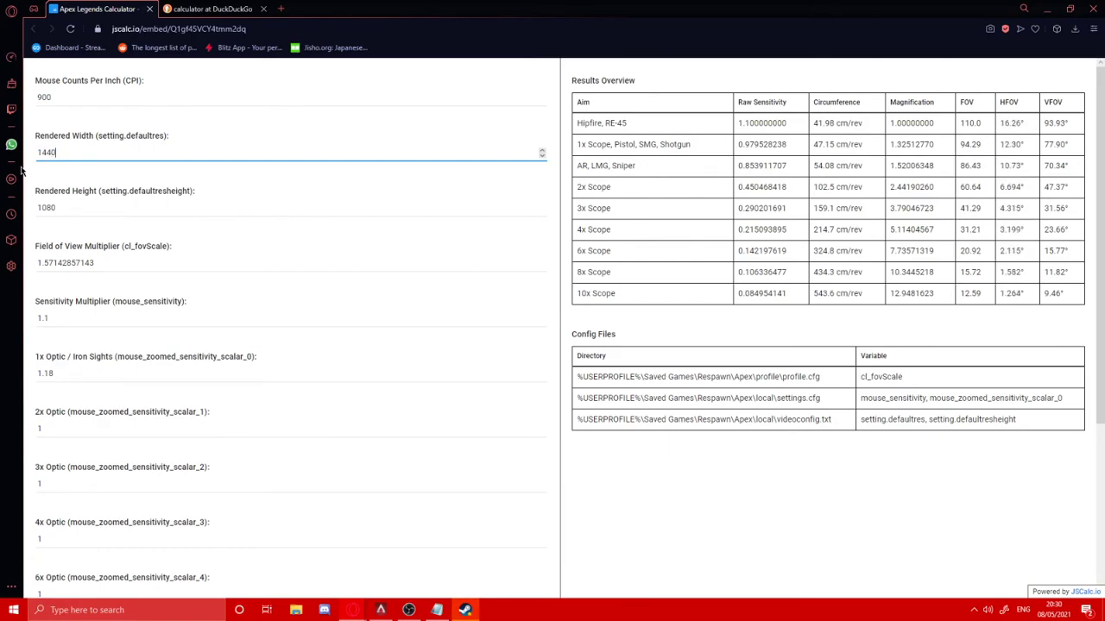
{"action": "key", "text": "Tab"}
{"action": "type", "text": "900"}
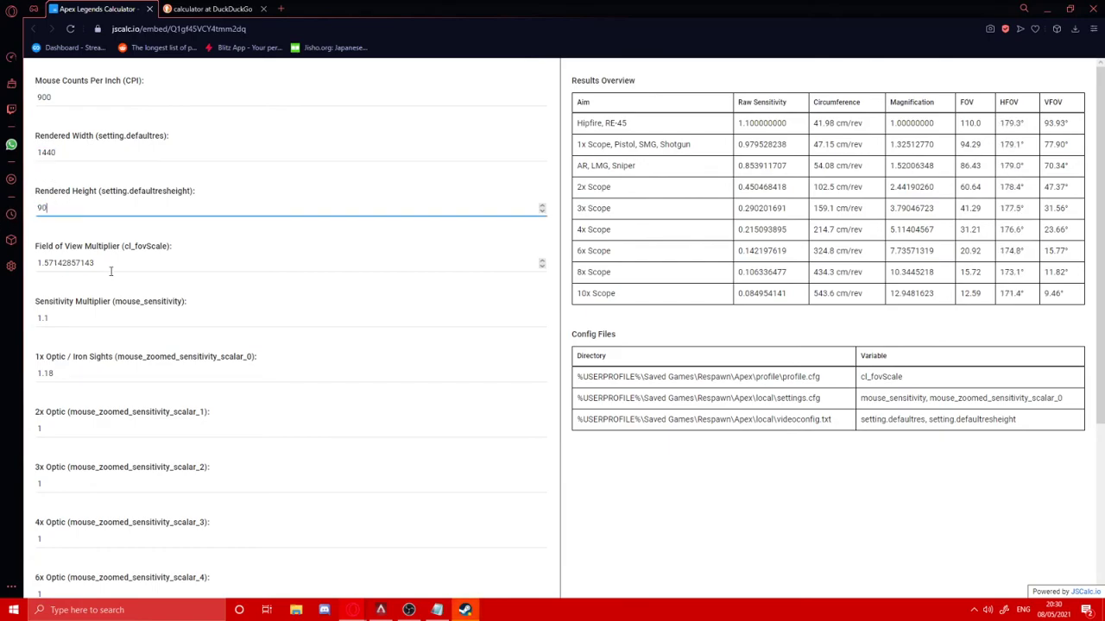
{"action": "left_click", "coordinate": [86, 317]}
{"action": "left_click", "coordinate": [84, 370]}
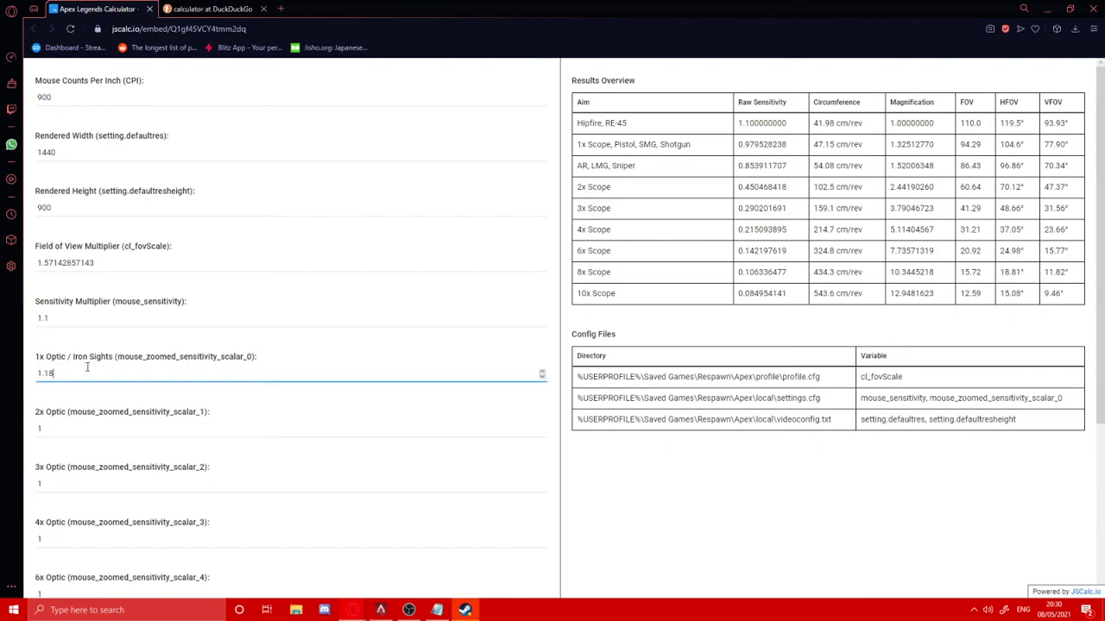
- Set the 1x Optic / Iron Sights multiplier to 1.15
{"action": "key", "text": "BackSpace"}
{"action": "type", "text": "5"}
{"action": "left_click", "coordinate": [1012, 145]}
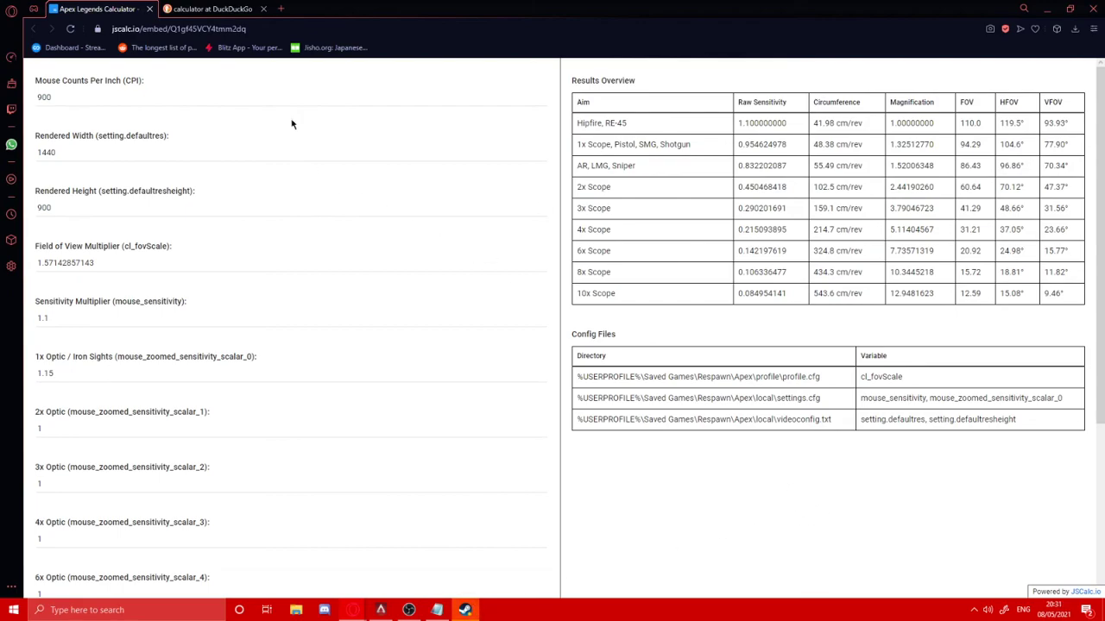
- Check the Hipfire row's raw sensitivity in the Apex Legends Calculator results
{"action": "left_click", "coordinate": [212, 8]}
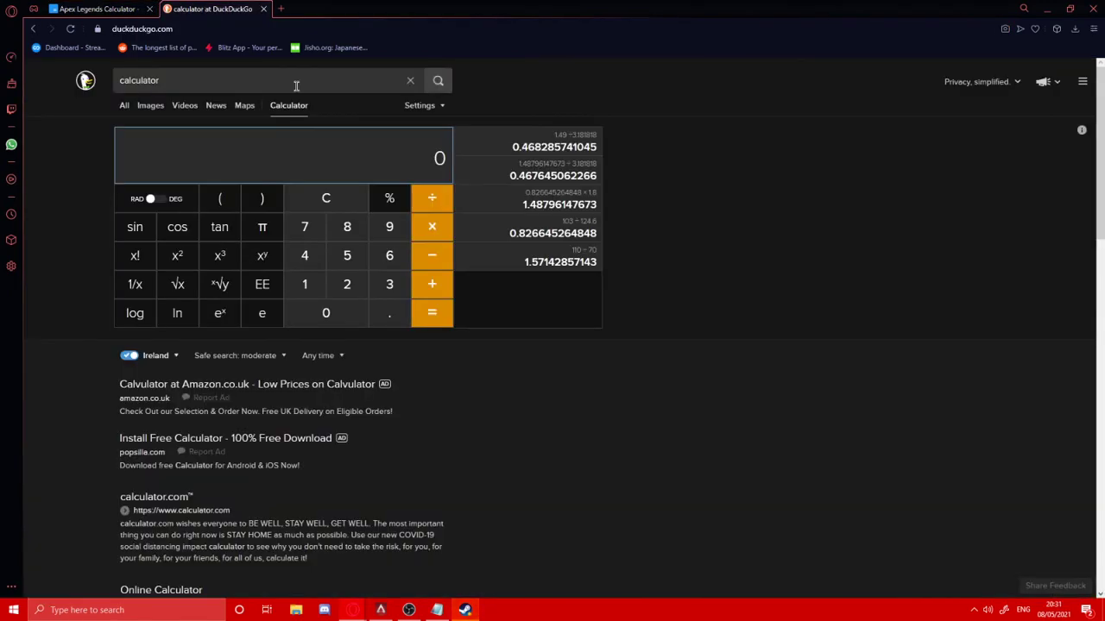
{"action": "left_click", "coordinate": [95, 11]}
{"action": "left_click_drag", "start_coordinate": [801, 124], "coordinate": [710, 130]}
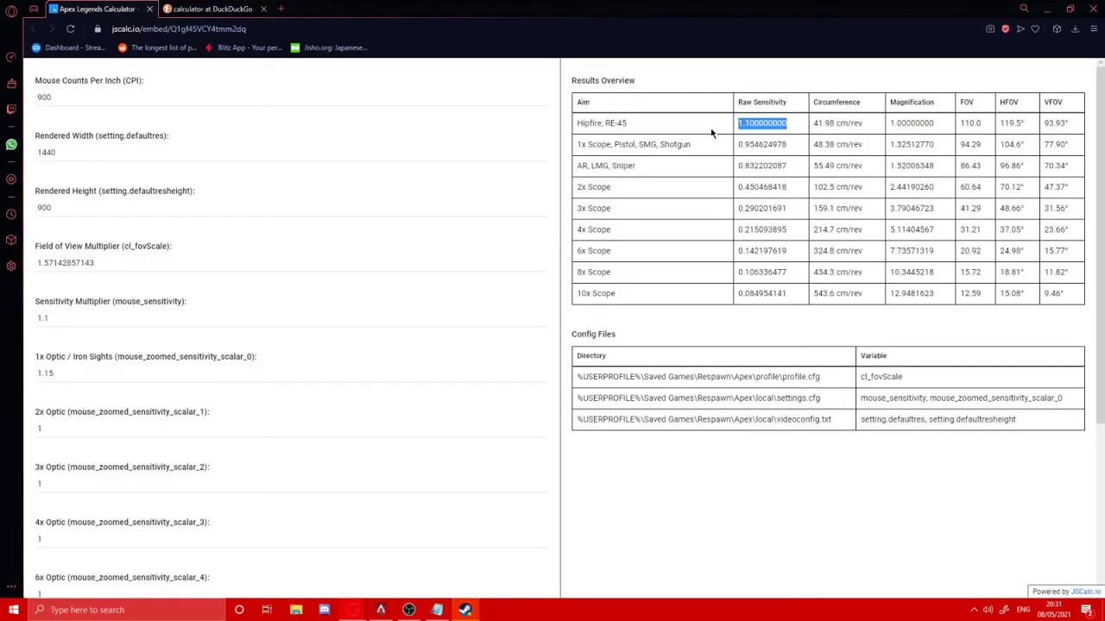
{"action": "left_click", "coordinate": [792, 127]}
{"action": "left_click_drag", "start_coordinate": [787, 125], "coordinate": [736, 125]}
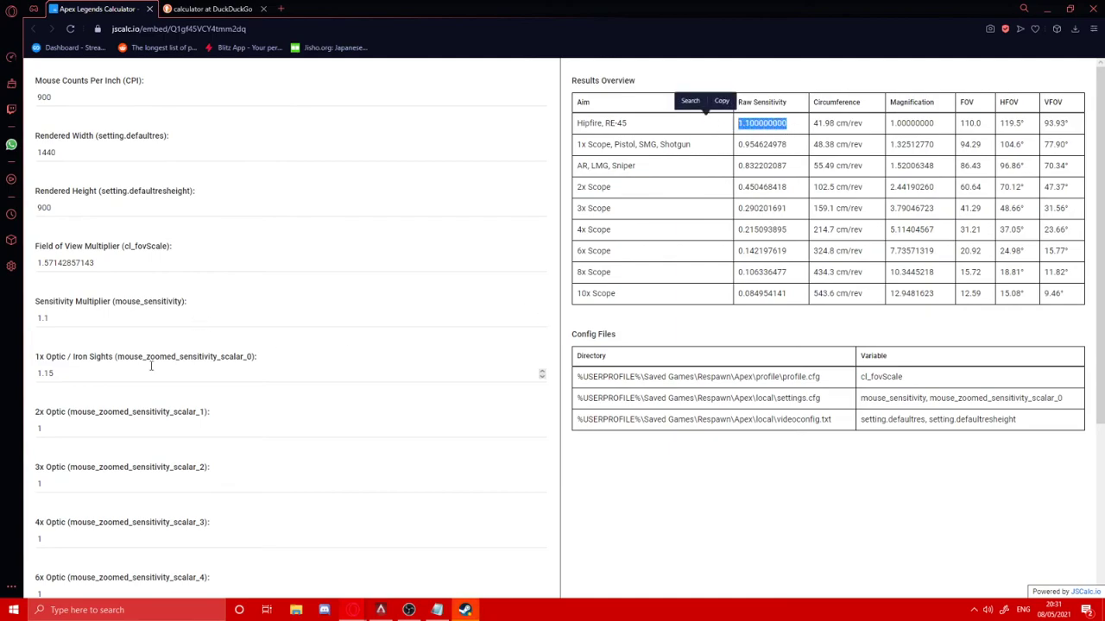
- Set the 1x Optic / Iron Sights multiplier to 1 and check the 1x Scope and Hipfire rows in the results
{"action": "left_click_drag", "start_coordinate": [57, 375], "coordinate": [13, 384]}
{"action": "type", "text": "1"}
{"action": "left_click", "coordinate": [289, 347]}
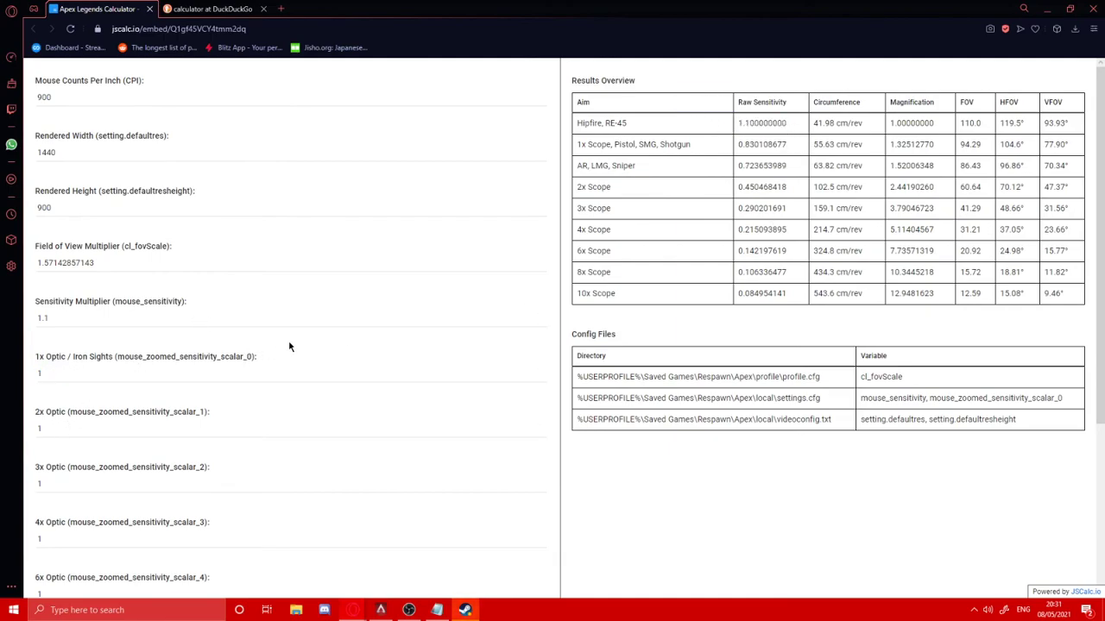
{"action": "left_click_drag", "start_coordinate": [800, 149], "coordinate": [756, 145]}
{"action": "double_click", "coordinate": [746, 347]}
{"action": "left_click", "coordinate": [783, 339]}
{"action": "left_click_drag", "start_coordinate": [629, 124], "coordinate": [602, 123]}
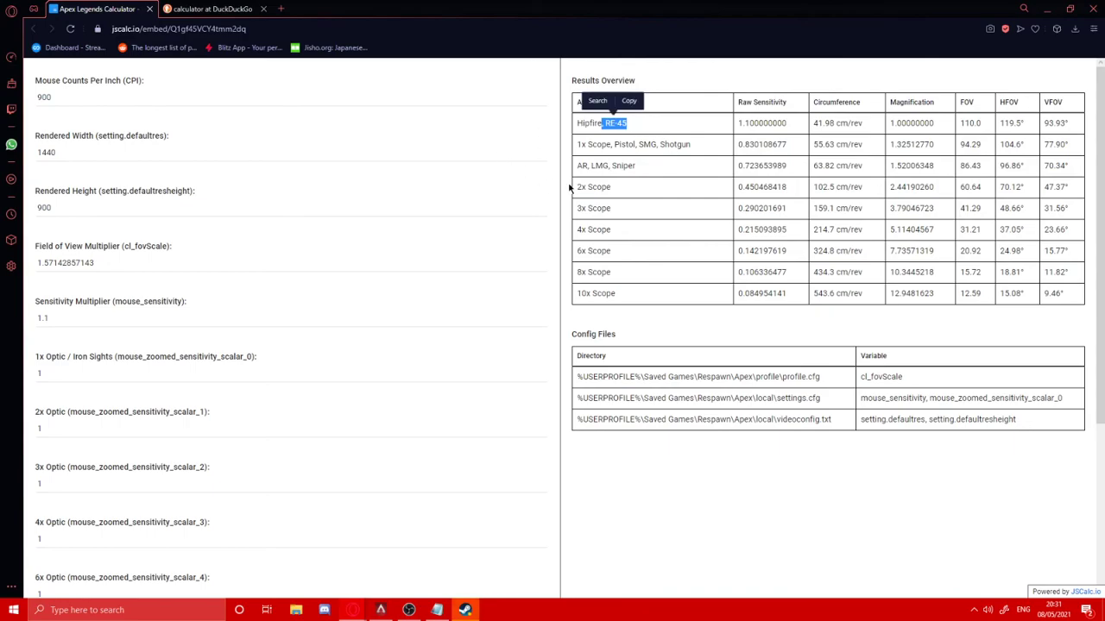
{"action": "left_click", "coordinate": [755, 94]}
{"action": "left_click", "coordinate": [192, 10]}
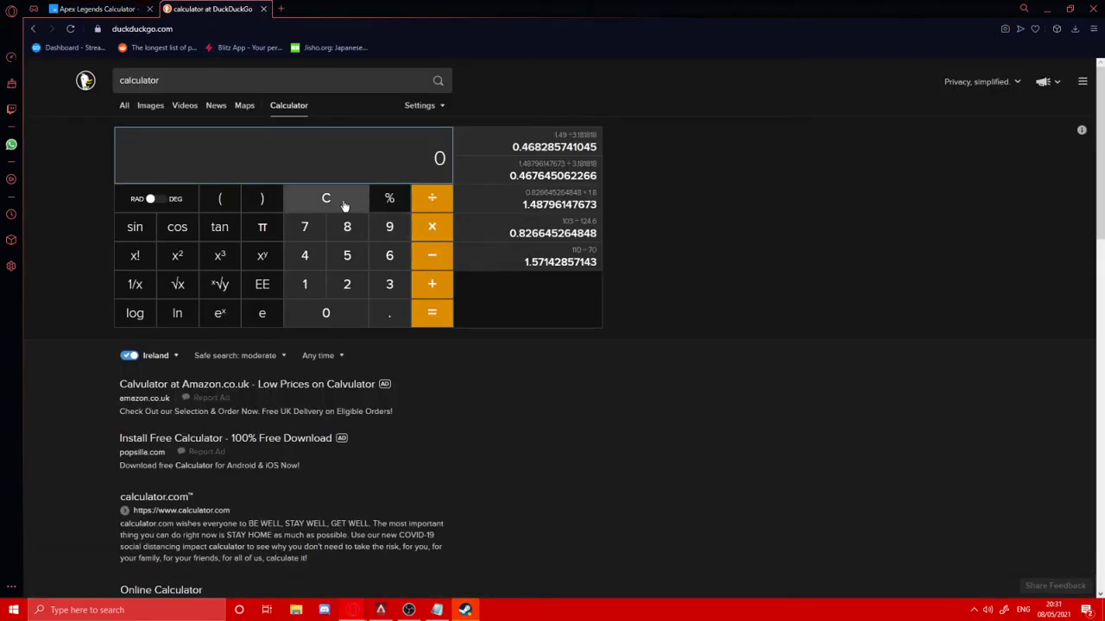
{"action": "left_click", "coordinate": [113, 11]}
{"action": "left_click", "coordinate": [191, 10]}
{"action": "left_click", "coordinate": [312, 288]}
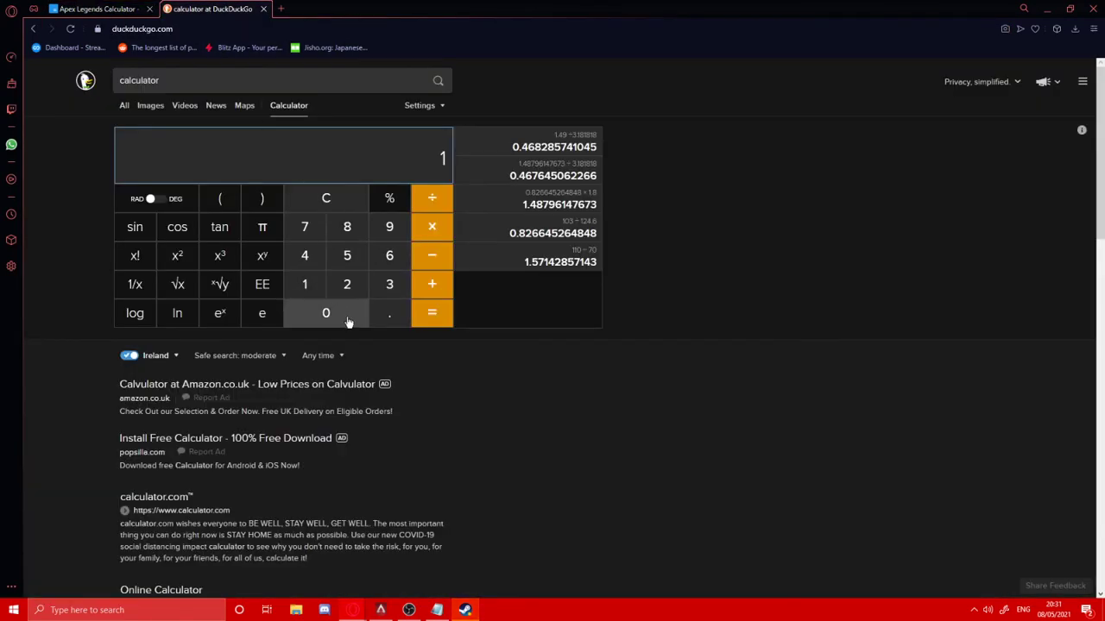
{"action": "left_click", "coordinate": [322, 295]}
{"action": "left_click", "coordinate": [392, 236]}
{"action": "left_click", "coordinate": [390, 311]}
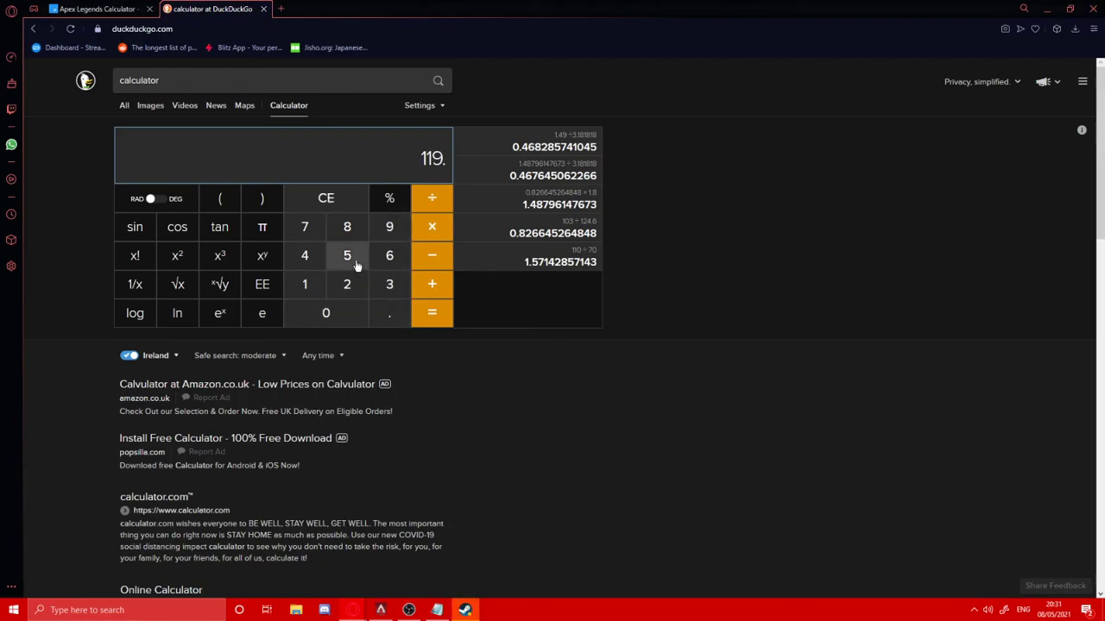
{"action": "left_click", "coordinate": [357, 262]}
{"action": "left_click", "coordinate": [127, 15]}
{"action": "left_click_drag", "start_coordinate": [1027, 124], "coordinate": [998, 123]}
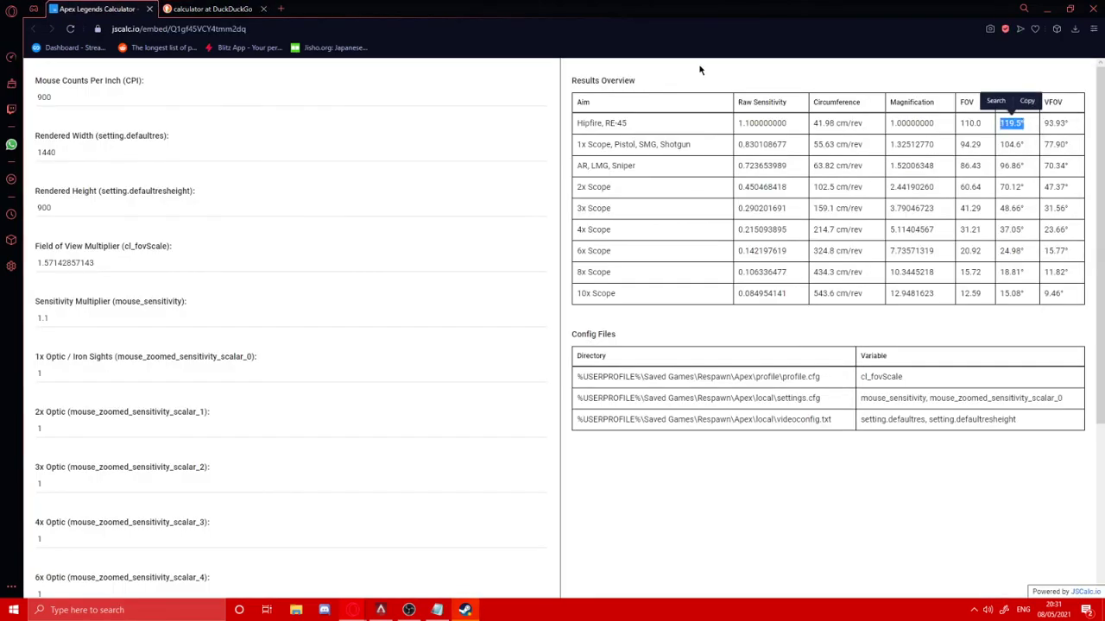
{"action": "left_click", "coordinate": [192, 9]}
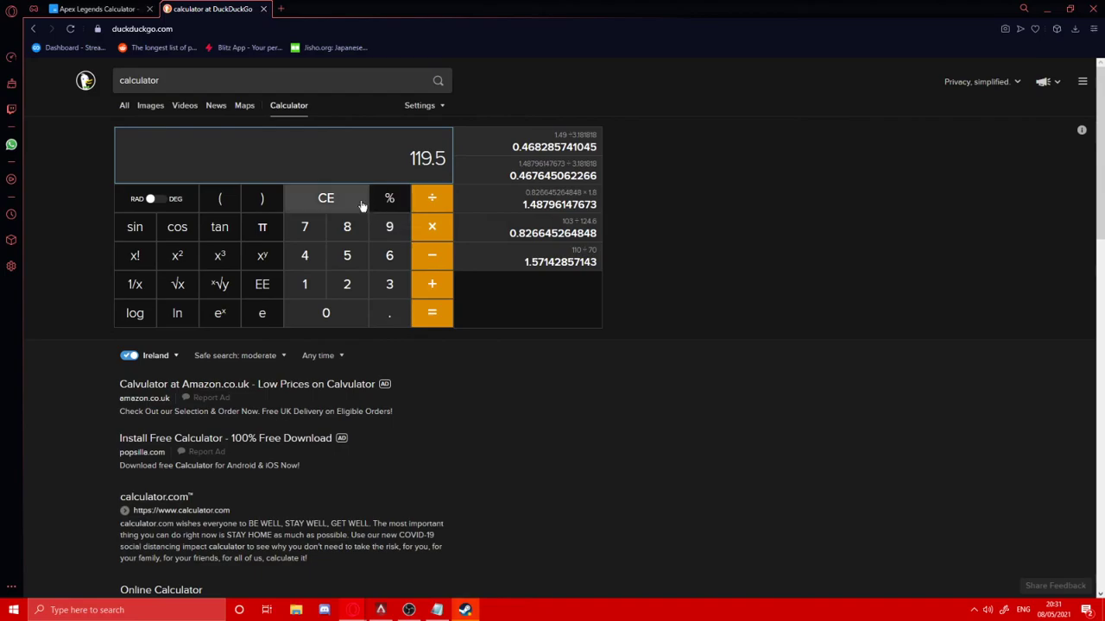
{"action": "left_click", "coordinate": [334, 198]}
{"action": "left_click", "coordinate": [336, 200]}
{"action": "left_click", "coordinate": [337, 200]}
{"action": "left_click", "coordinate": [338, 199]}
{"action": "left_click", "coordinate": [338, 200]}
- Calculate 103 ÷ 119.5 in the DuckDuckGo calculator
{"action": "left_click", "coordinate": [305, 284]}
{"action": "left_click", "coordinate": [325, 312]}
{"action": "left_click", "coordinate": [389, 284]}
{"action": "left_click", "coordinate": [432, 197]}
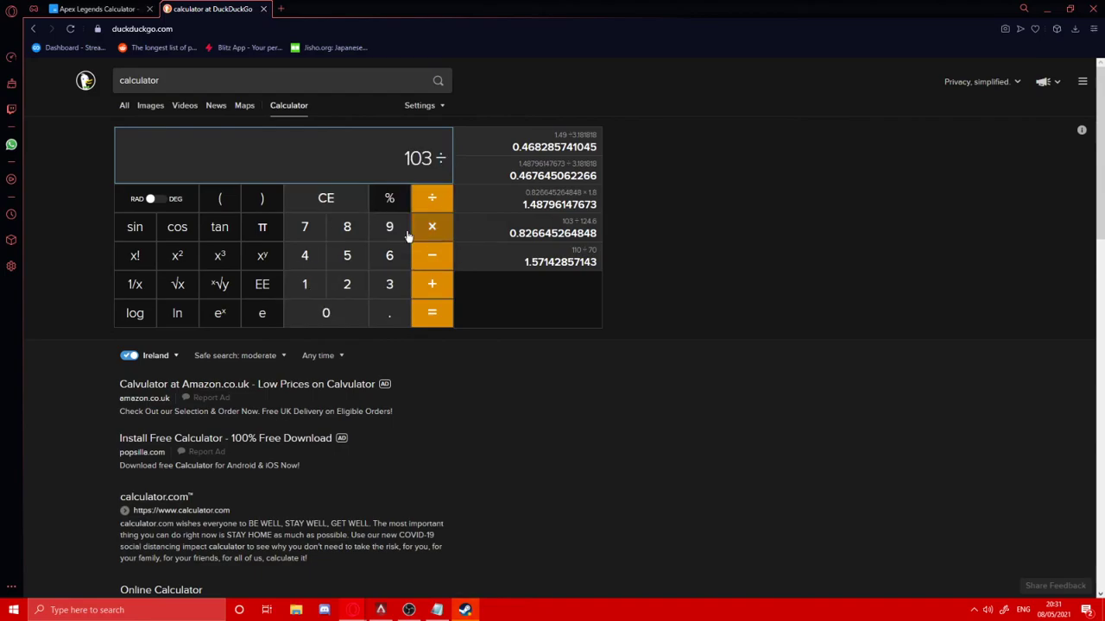
{"action": "left_click", "coordinate": [304, 284]}
{"action": "left_click", "coordinate": [304, 284]}
{"action": "left_click", "coordinate": [389, 227]}
{"action": "left_click", "coordinate": [389, 312]}
{"action": "left_click", "coordinate": [347, 255]}
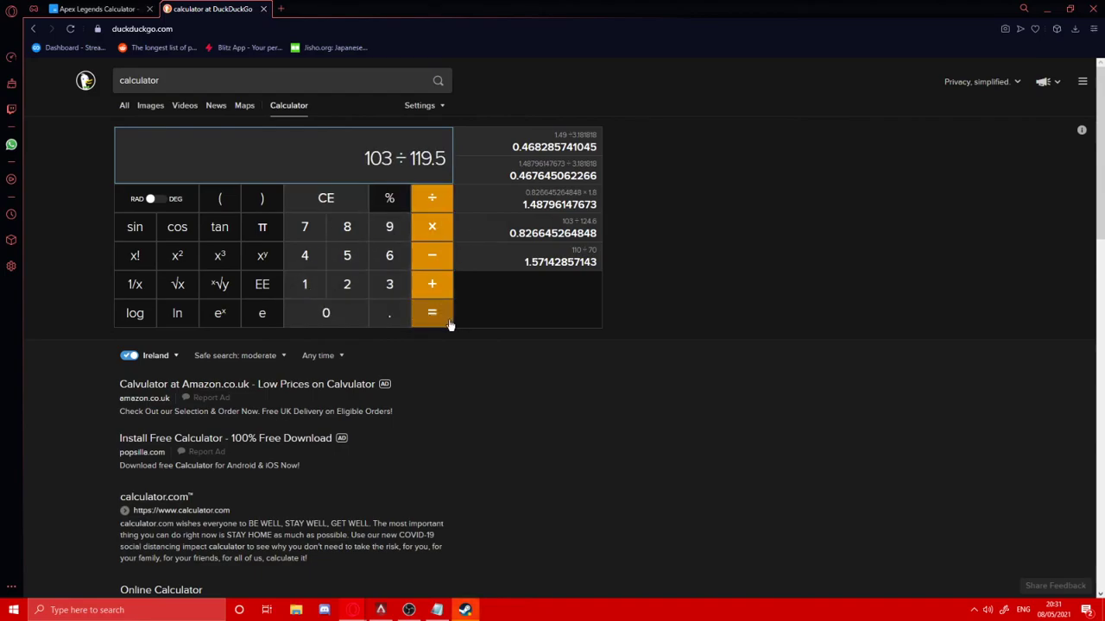
{"action": "left_click", "coordinate": [440, 317]}
- Multiply the FOV ratio by the 1.1 sensitivity and highlight the product
{"action": "left_click", "coordinate": [432, 226]}
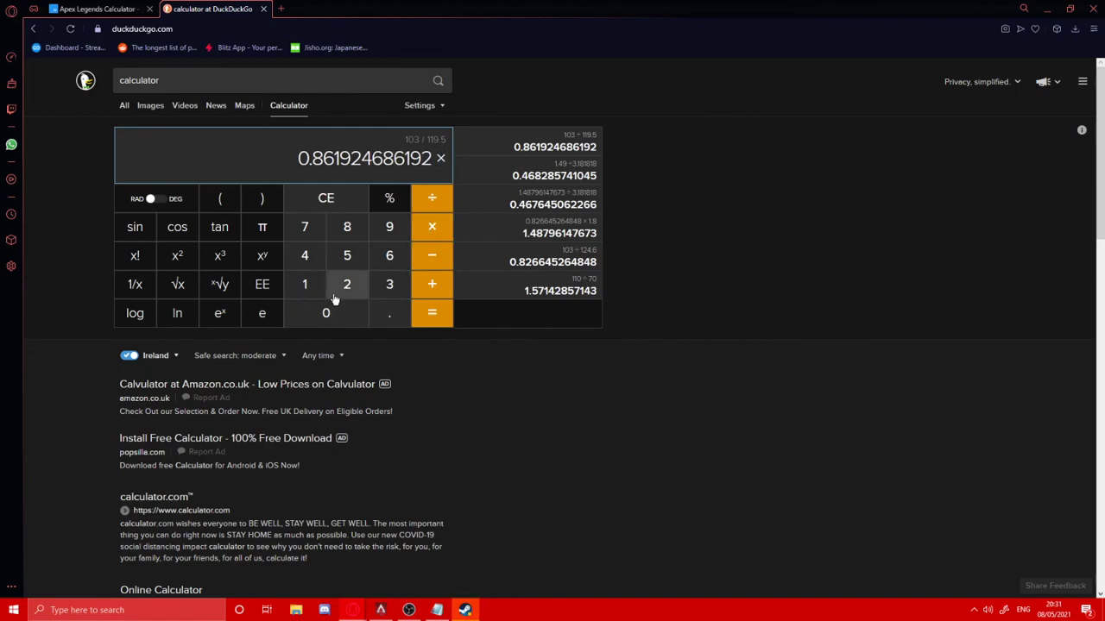
{"action": "left_click", "coordinate": [305, 284]}
{"action": "left_click", "coordinate": [392, 322]}
{"action": "left_click", "coordinate": [305, 284]}
{"action": "left_click", "coordinate": [431, 313]}
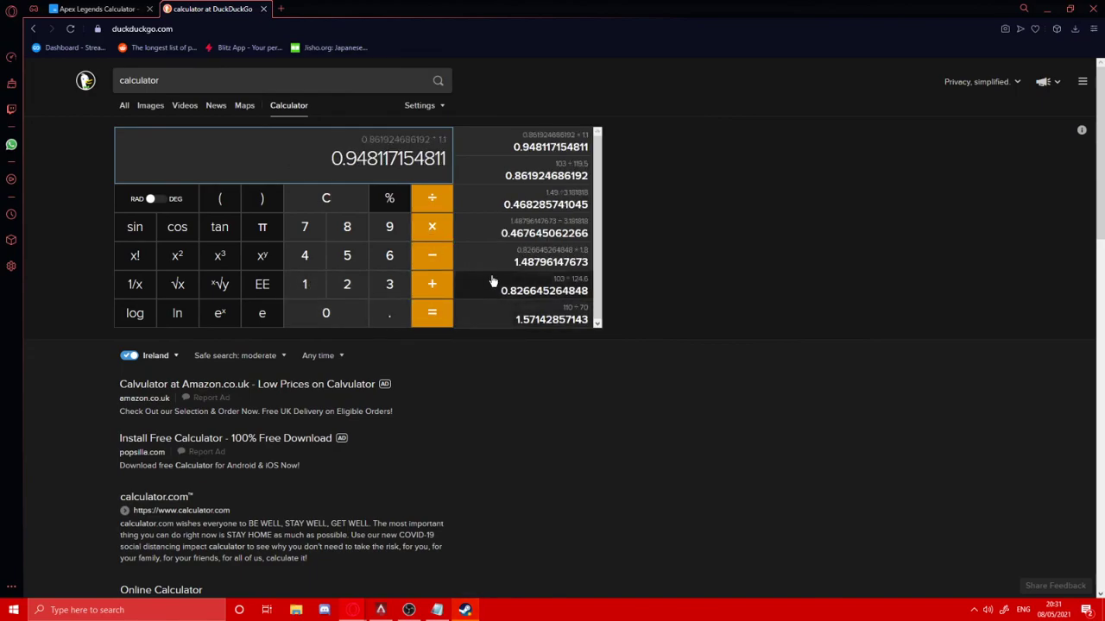
{"action": "left_click_drag", "start_coordinate": [332, 161], "coordinate": [720, 209]}
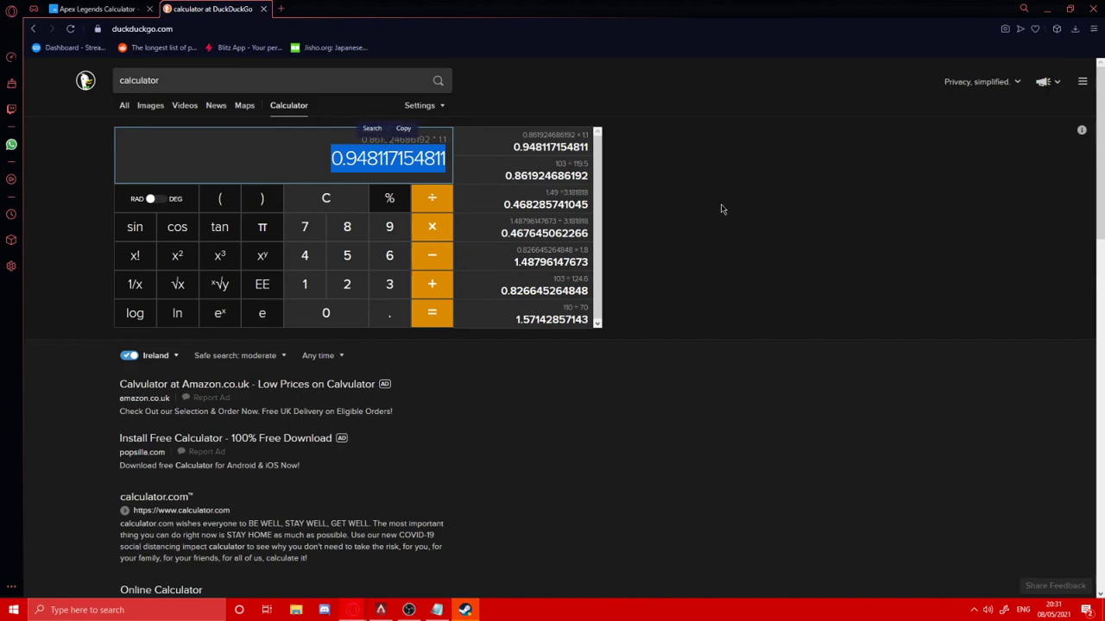
{"action": "left_click", "coordinate": [720, 209]}
- Divide the scaled sensitivity by 3.18181818 and highlight the converted value
{"action": "left_click", "coordinate": [444, 206]}
{"action": "left_click", "coordinate": [390, 286]}
{"action": "left_click", "coordinate": [380, 312]}
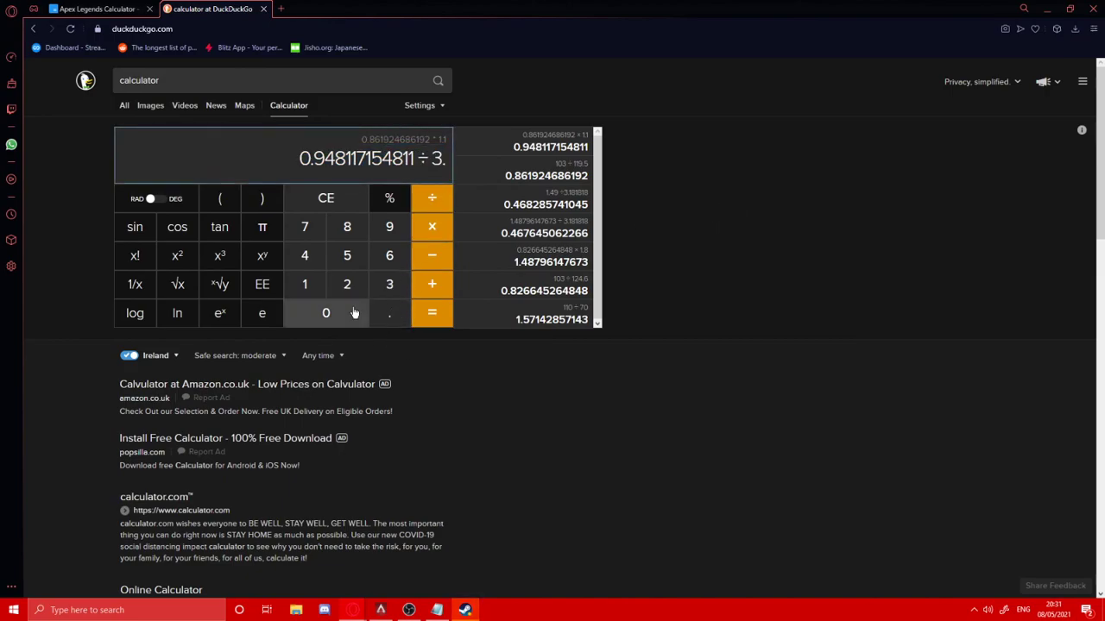
{"action": "left_click", "coordinate": [305, 284]}
{"action": "left_click", "coordinate": [347, 226]}
{"action": "left_click", "coordinate": [317, 278]}
{"action": "left_click", "coordinate": [346, 236]}
{"action": "left_click", "coordinate": [323, 276]}
{"action": "left_click", "coordinate": [345, 236]}
{"action": "left_click", "coordinate": [320, 264]}
{"action": "left_click", "coordinate": [345, 236]}
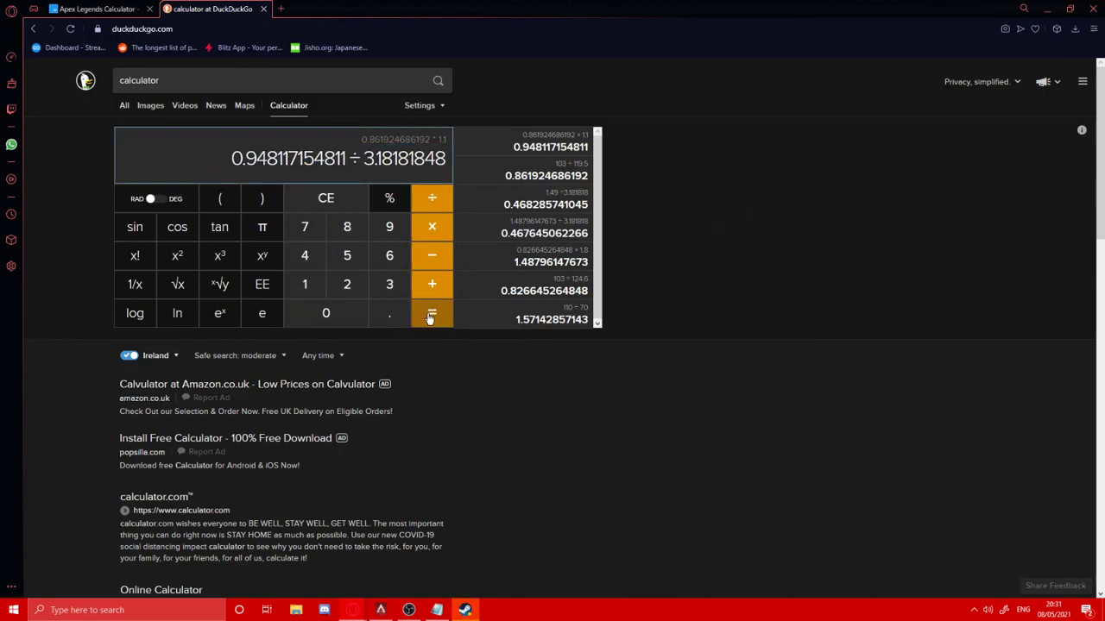
{"action": "left_click", "coordinate": [339, 213]}
{"action": "key", "text": "BackSpace"}
{"action": "type", "text": "18"}
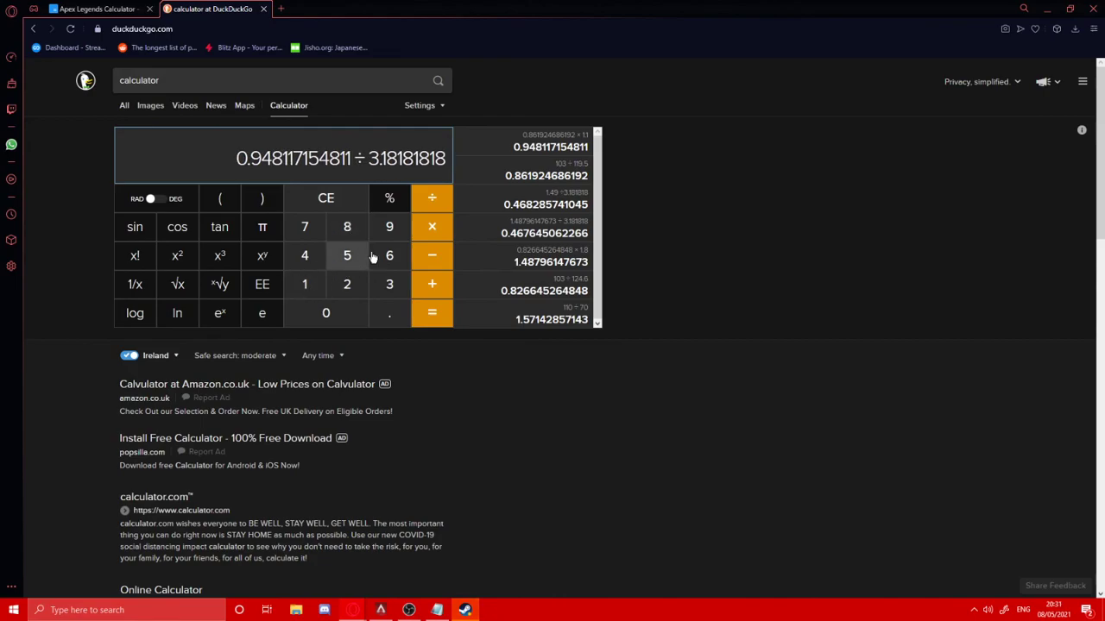
{"action": "key", "text": "Return"}
{"action": "left_click_drag", "start_coordinate": [303, 169], "coordinate": [446, 172]}
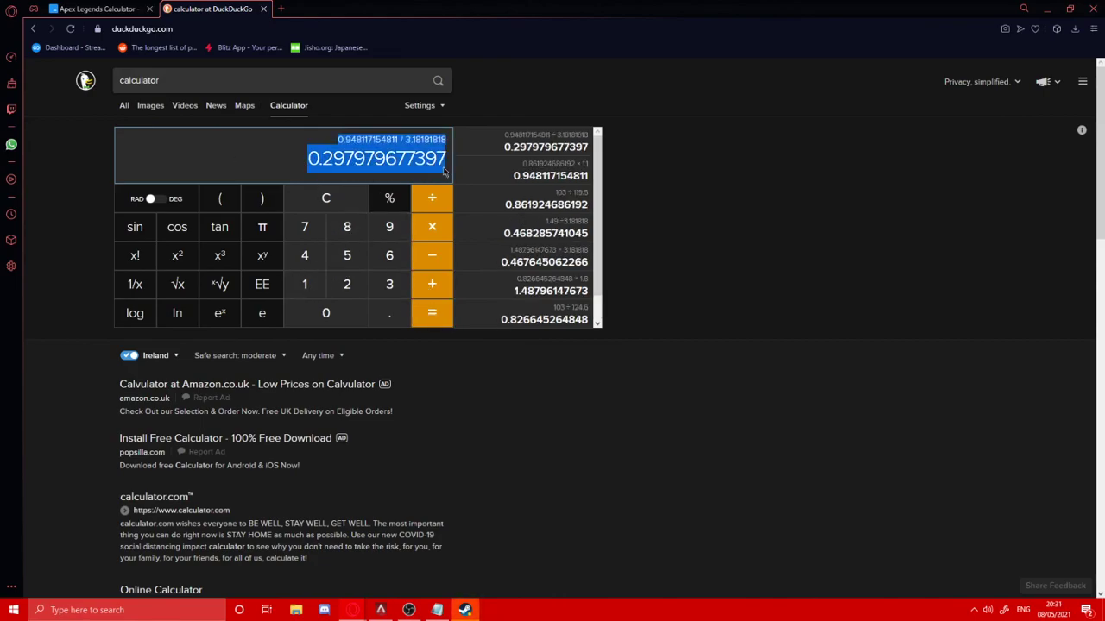
{"action": "left_click", "coordinate": [754, 209]}
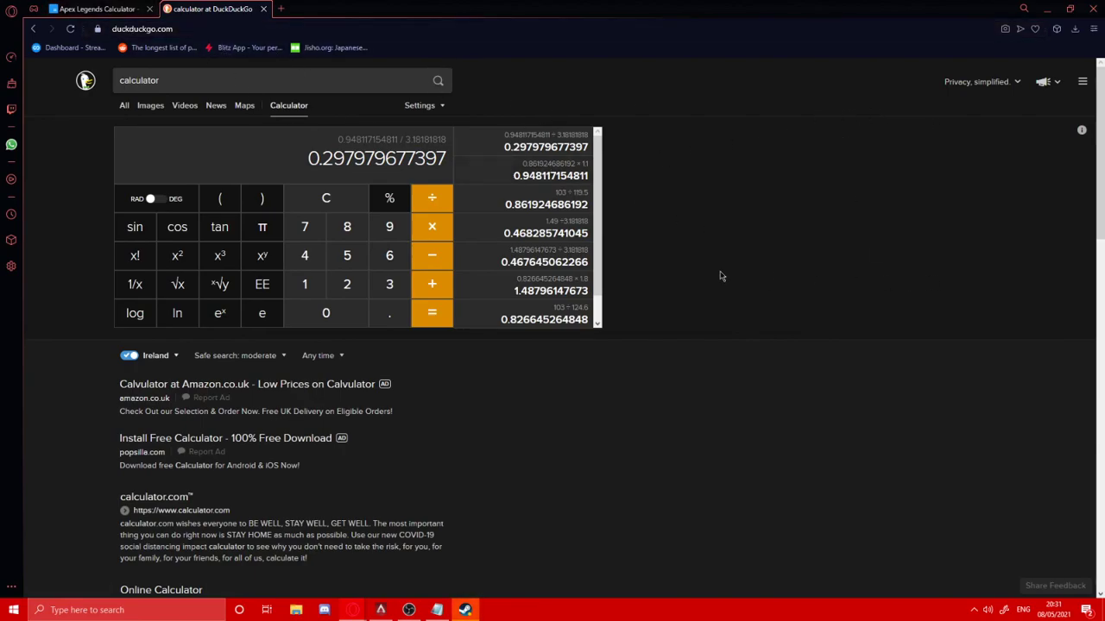
- Switch to the Notepad notes and review the New Sens formula on the first line
{"action": "left_click", "coordinate": [436, 609]}
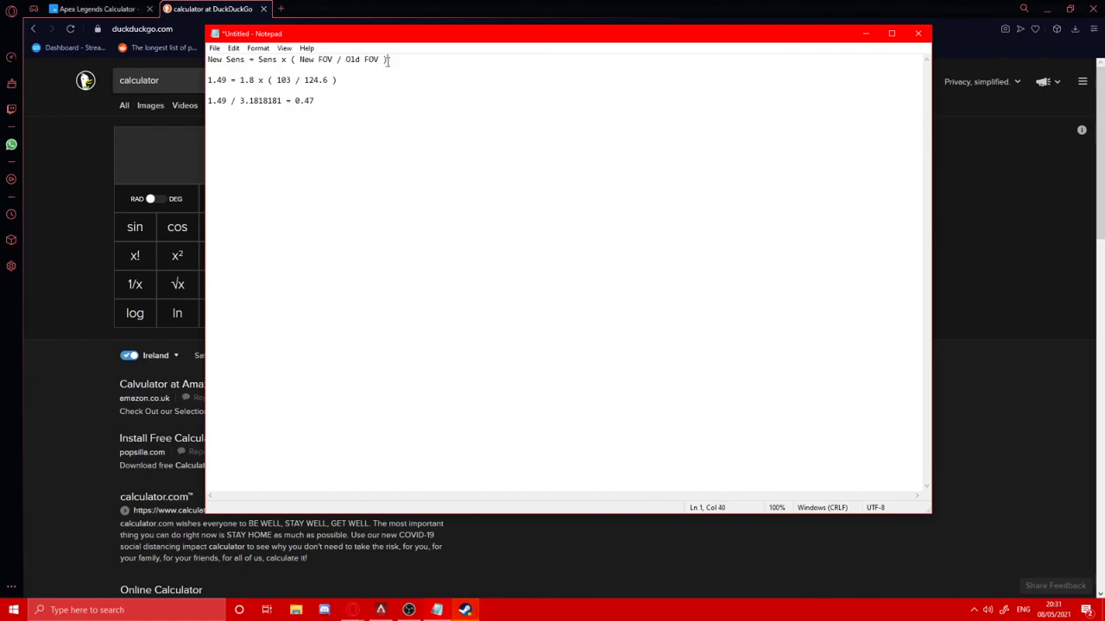
{"action": "left_click_drag", "start_coordinate": [389, 59], "coordinate": [206, 61]}
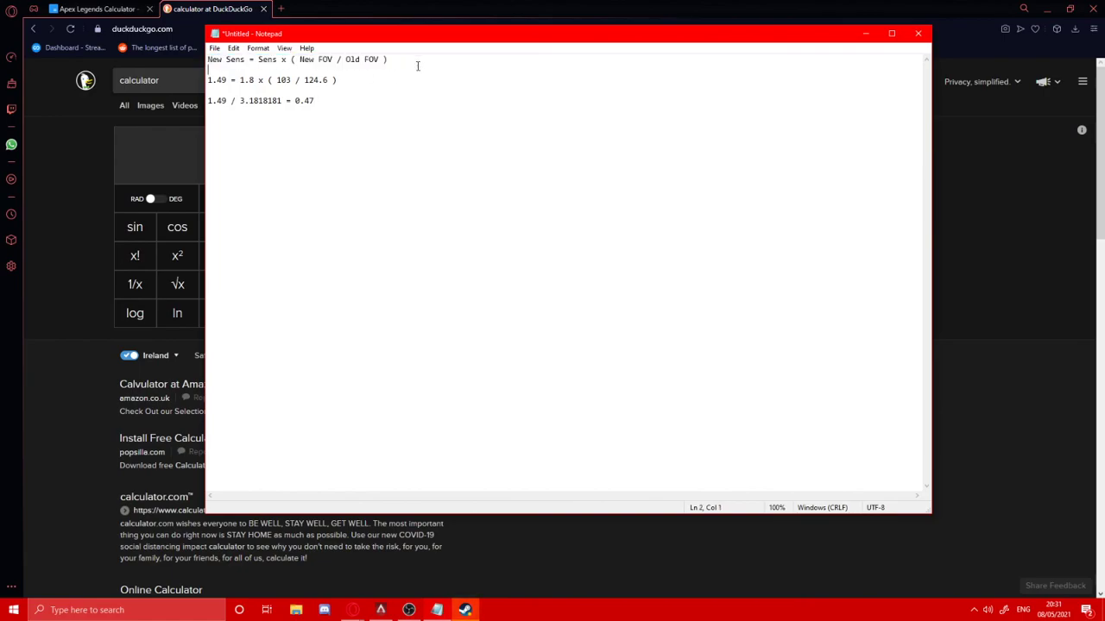